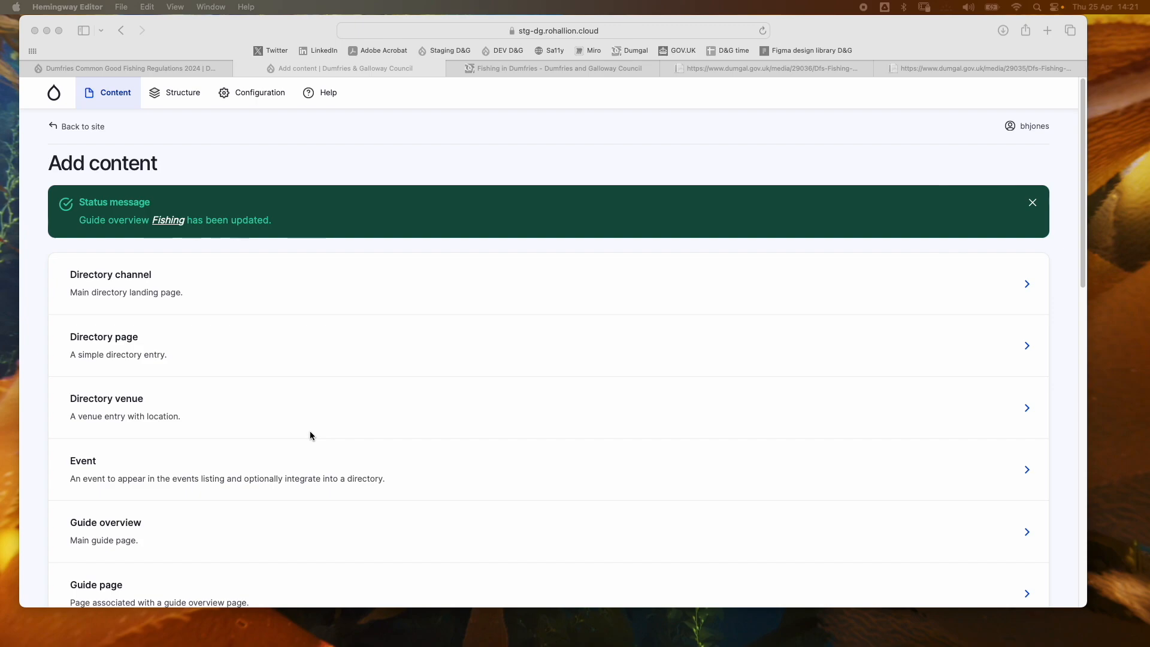
Step: Start creating a new Publication page from the list of content types
scroll(310, 435, "down", 5)
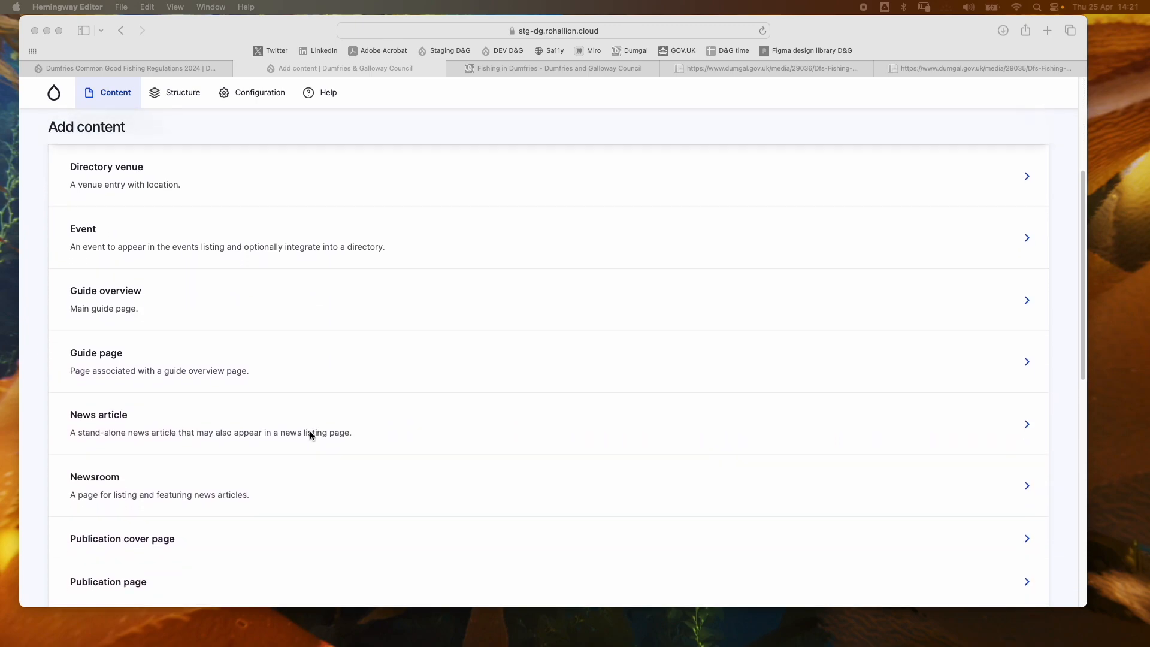
scroll(310, 430, "down", 7)
scroll(310, 430, "up", 2)
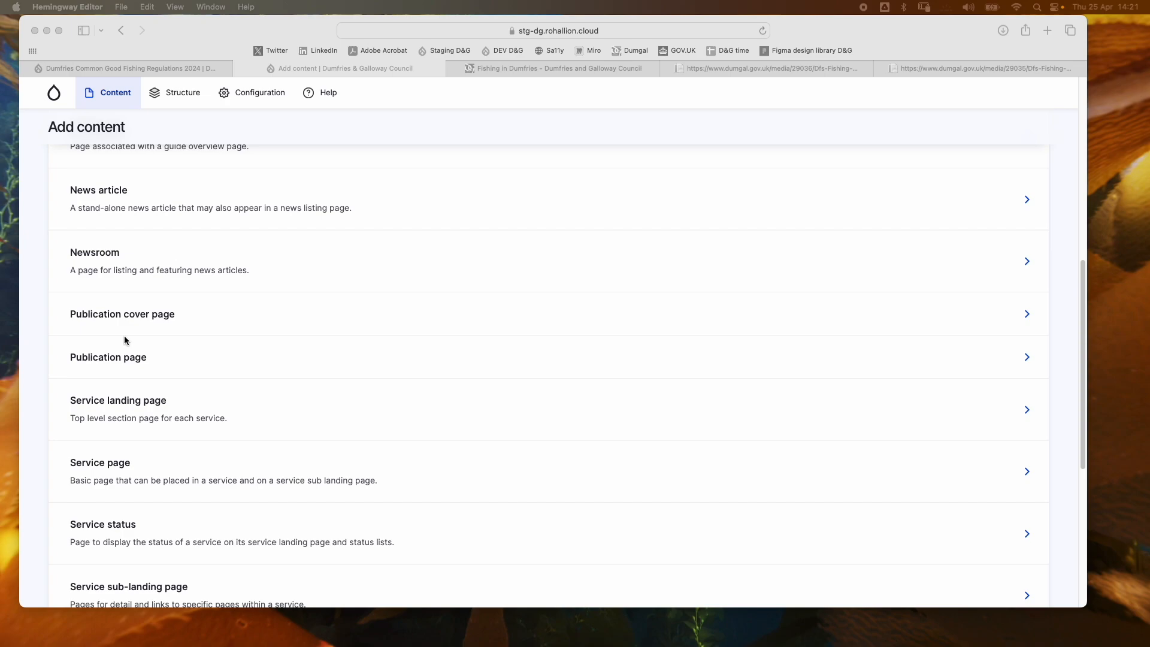
left_click(87, 356)
left_click(86, 357)
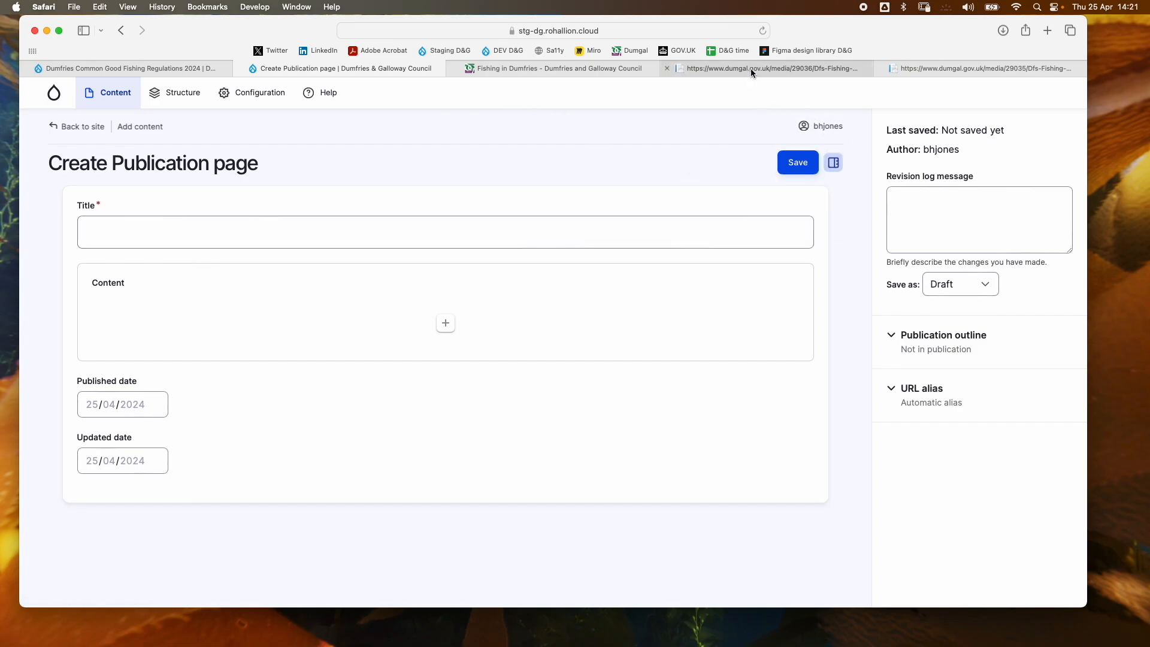
Step: Review the Fishing in Dumfries web page, the 2024 fishing regulations PDF and the existing publication page made from it
left_click(558, 68)
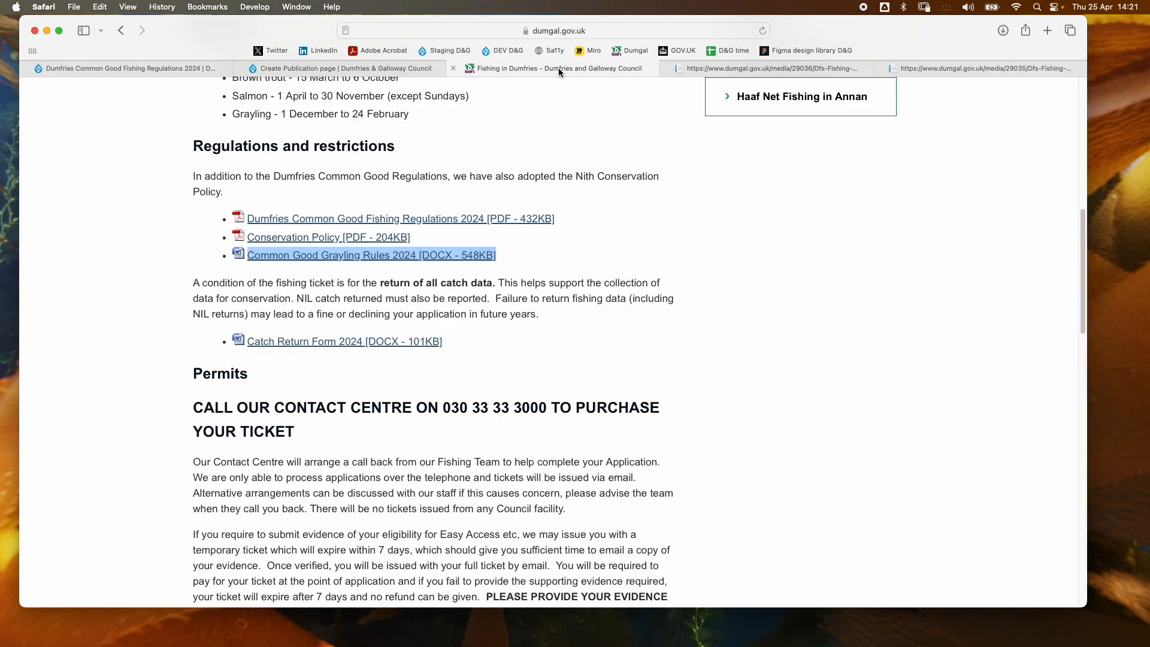
scroll(403, 312, "up", 4)
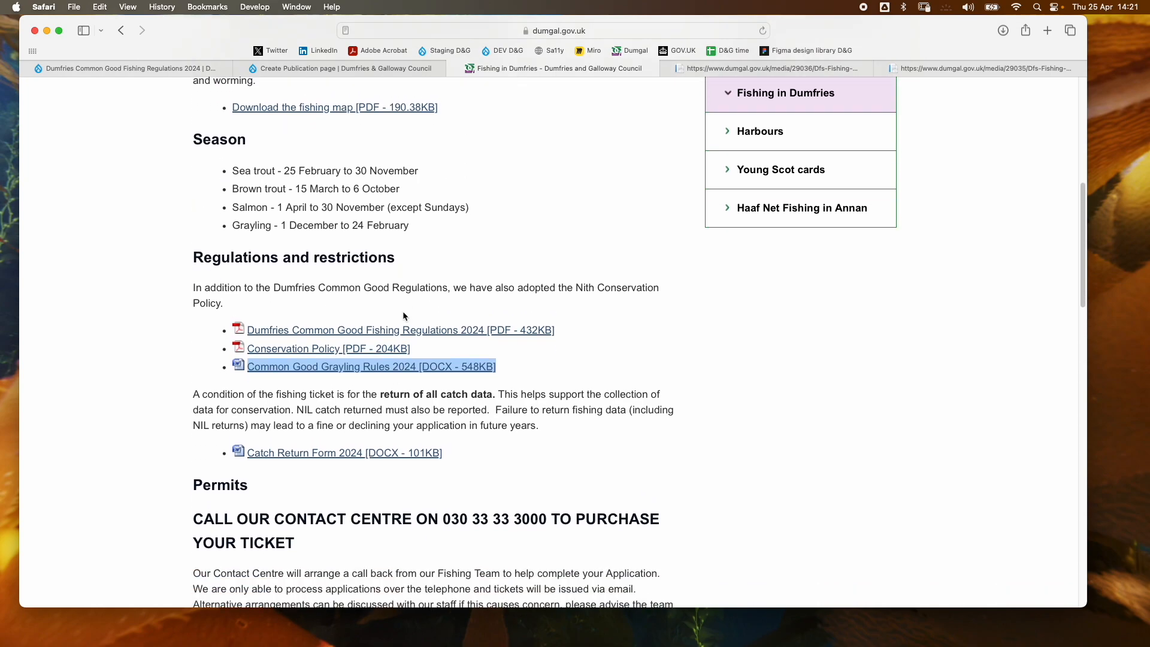
left_click(440, 356)
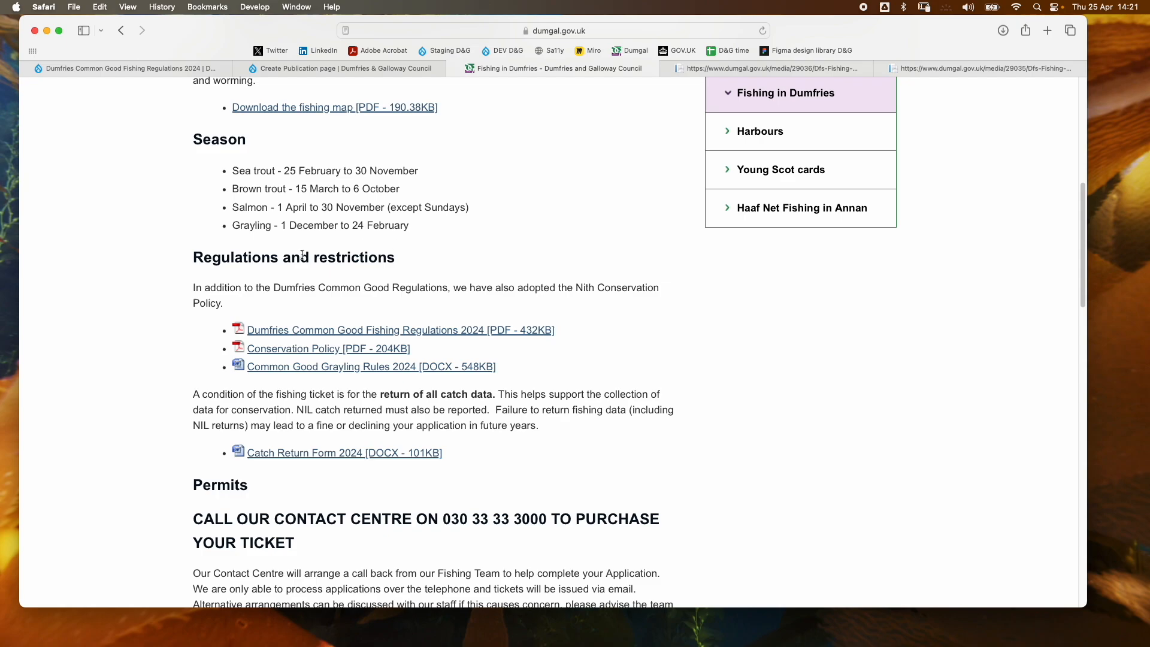
left_click(760, 68)
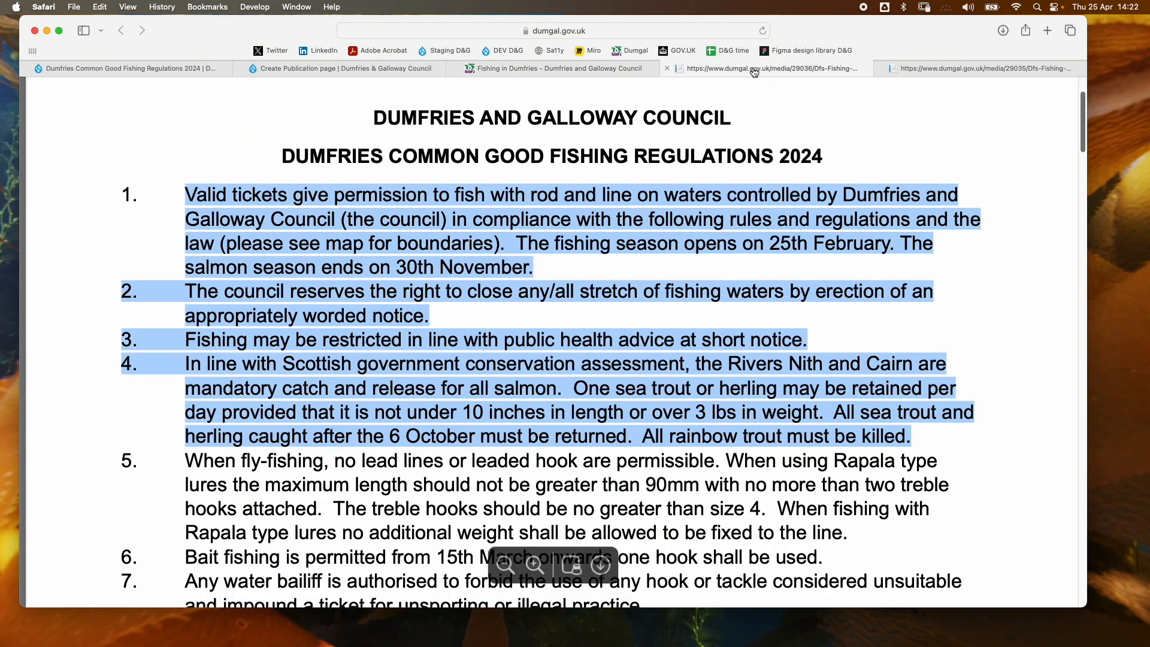
left_click(555, 131)
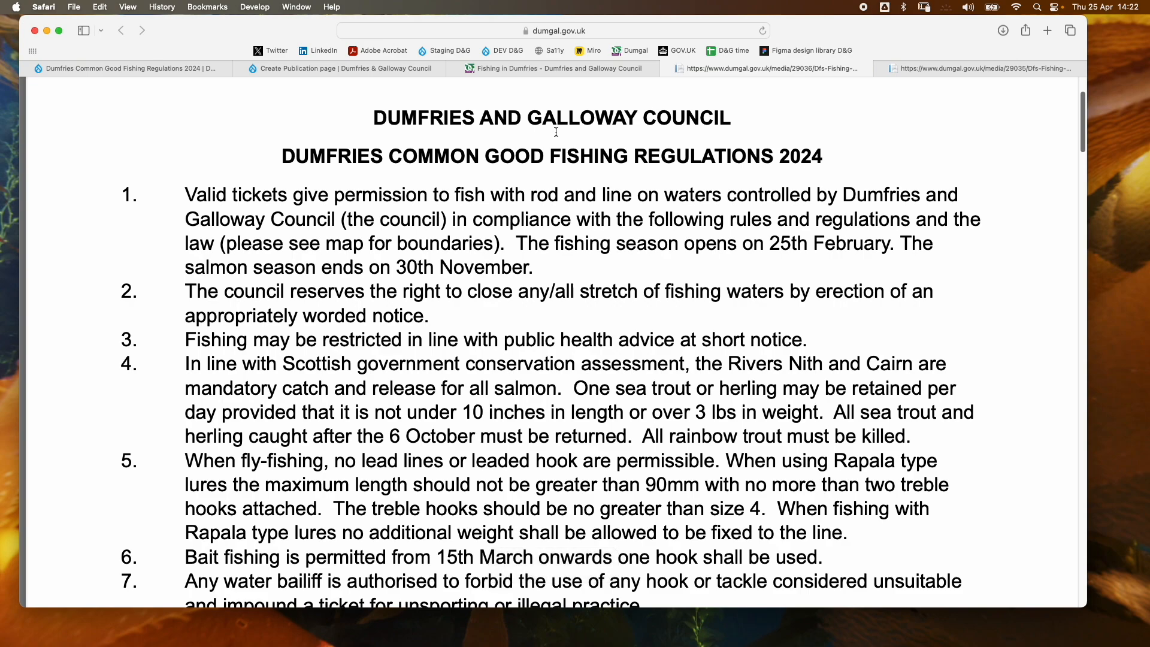
left_click(124, 64)
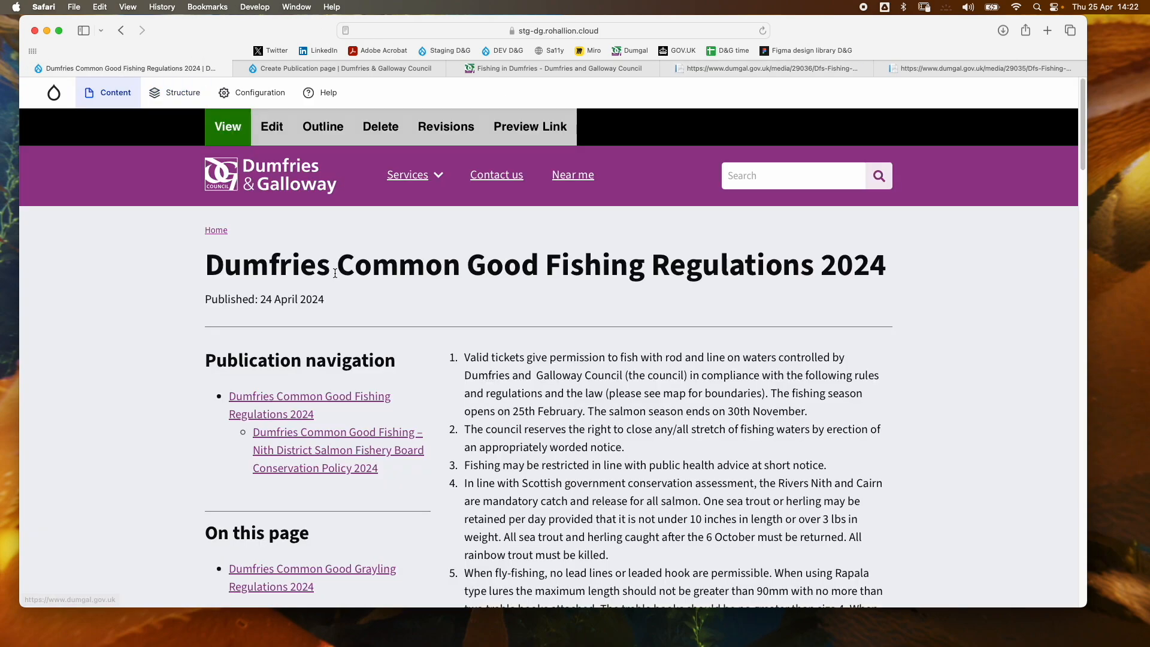
Step: Title the new publication page "Dumfries Common Good Fishing Regulations 2024"
left_click(342, 69)
left_click(193, 225)
left_click(192, 225)
type("Du friew")
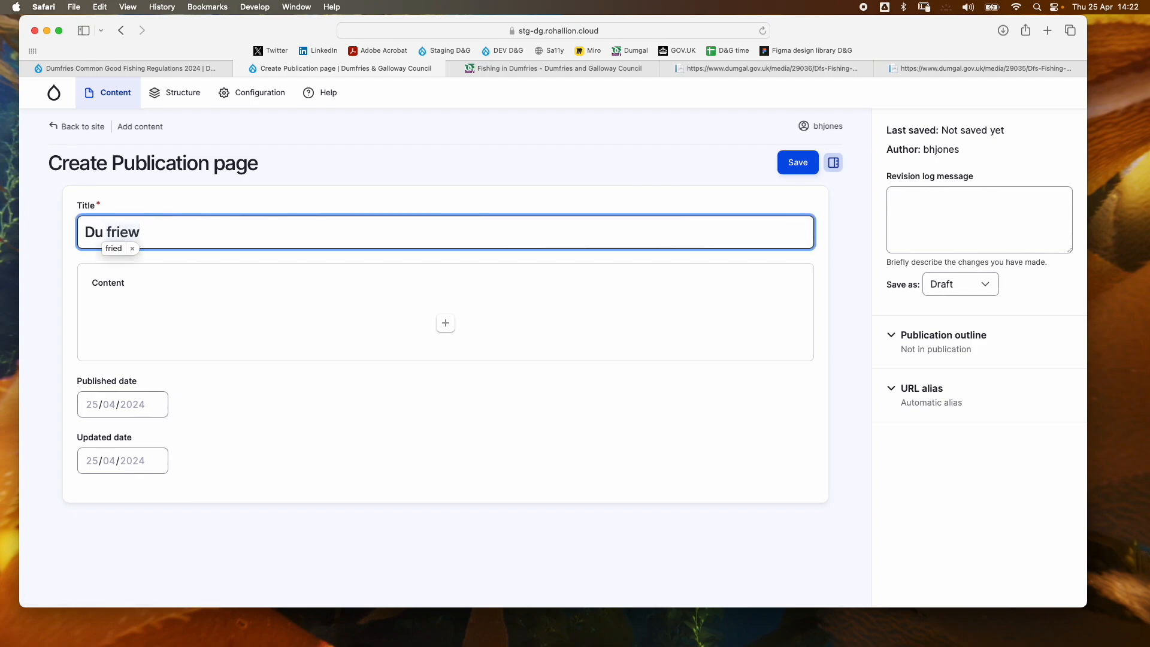
key("BackSpace")
key("BackSpace")
key("BackSpace")
key("BackSpace")
key("BackSpace")
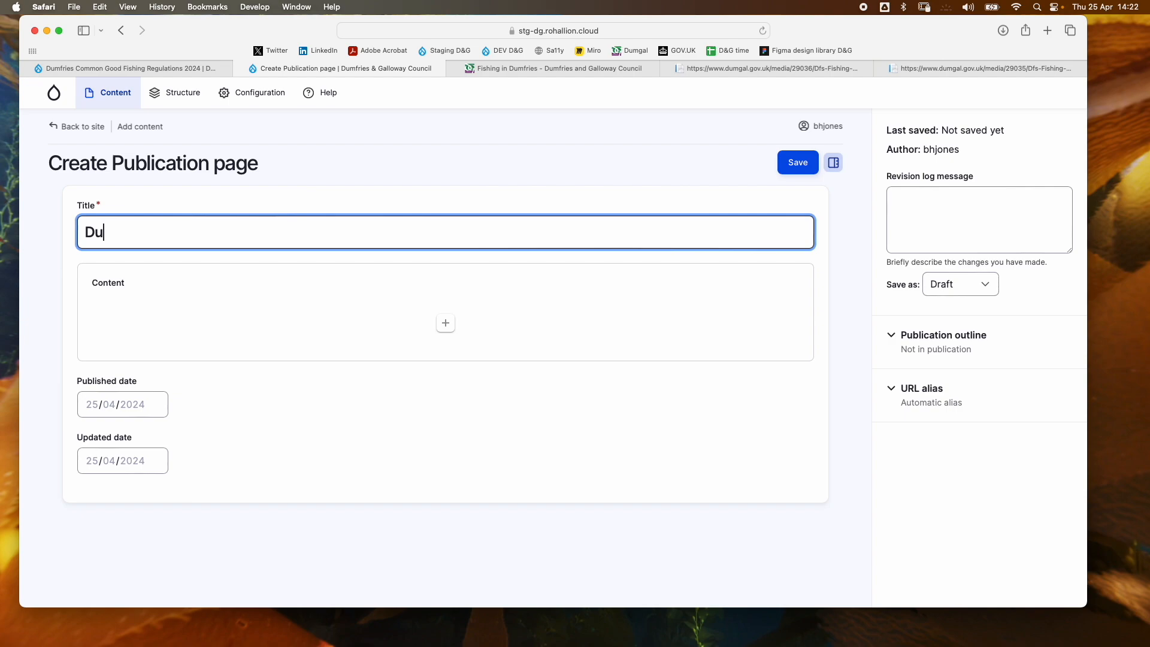
type("mfries")
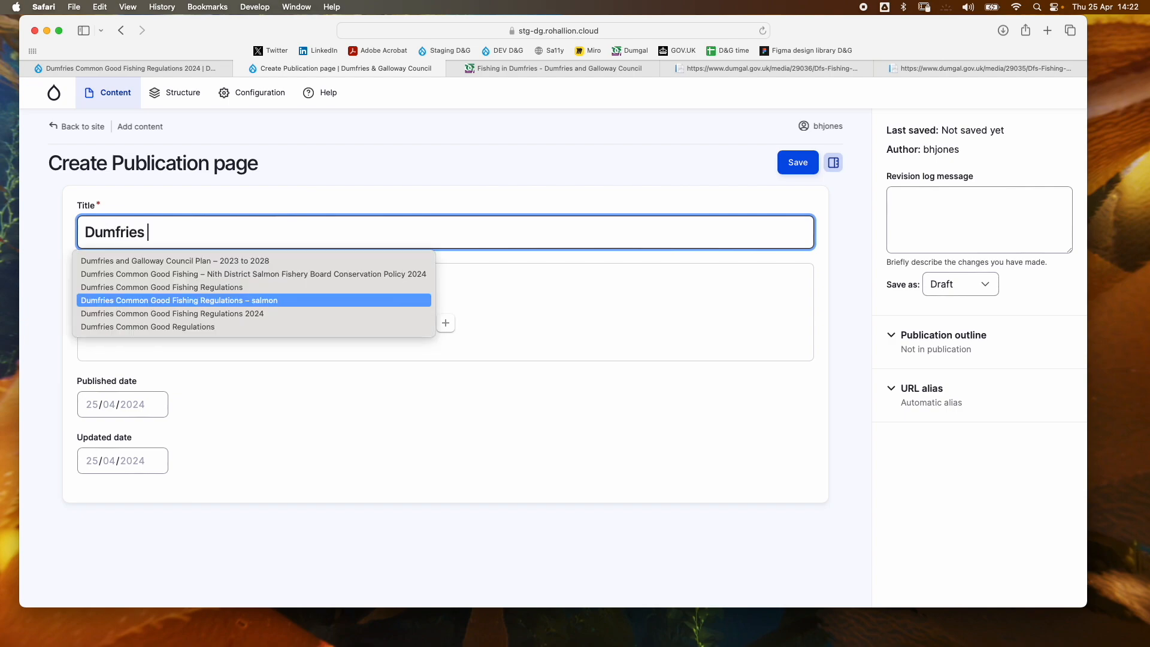
type(" Common")
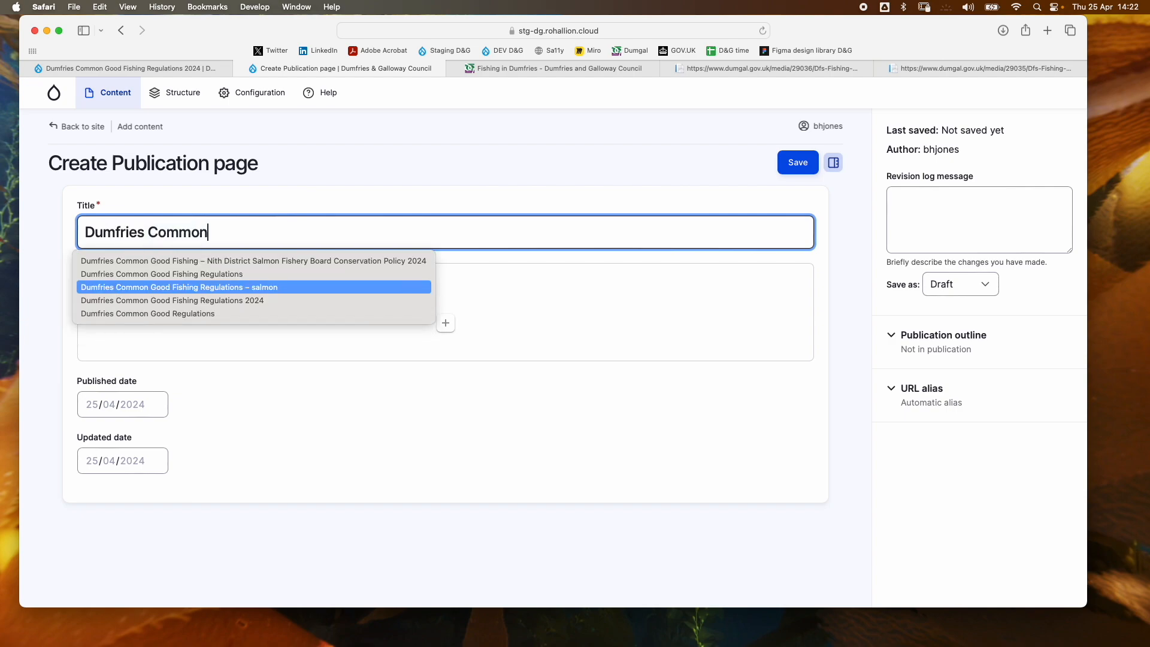
type(" Good Fishing Regulations 2024")
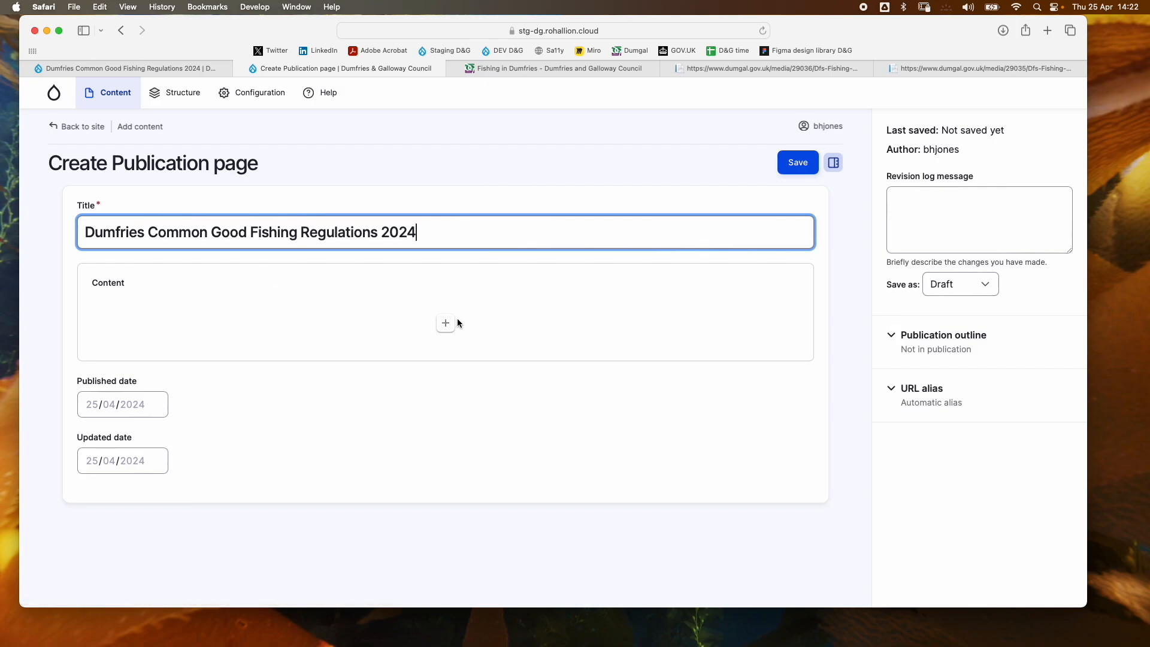
Step: Add a Text component to the publication page's content
left_click(444, 325)
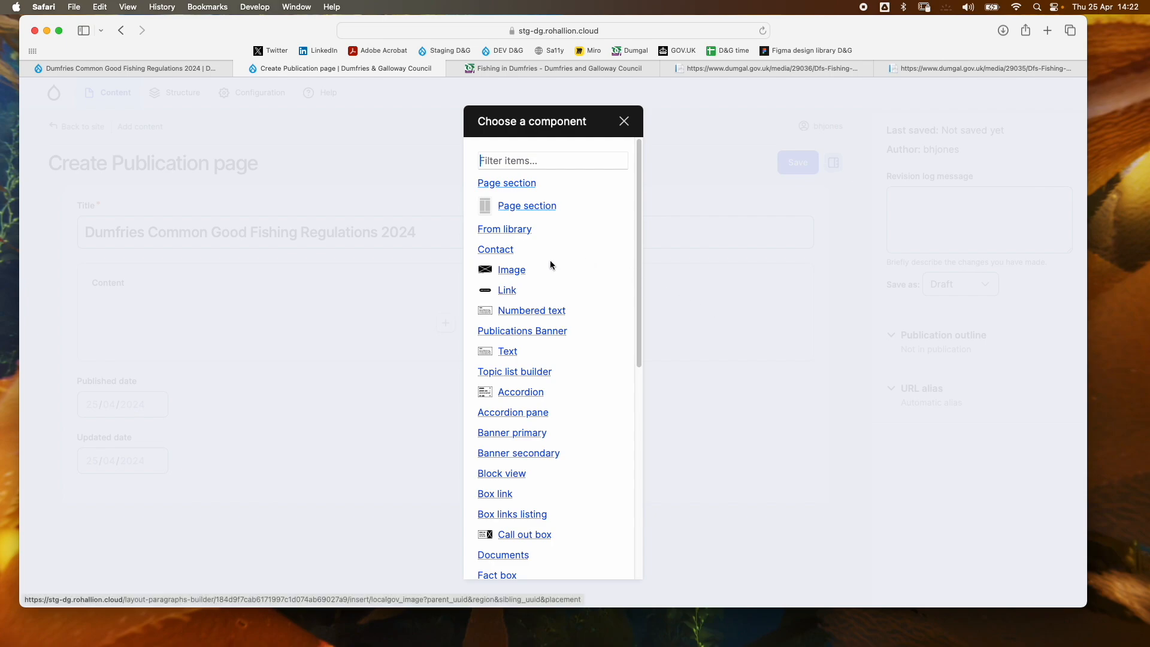
scroll(531, 299, "down", 1)
scroll(530, 299, "down", 3)
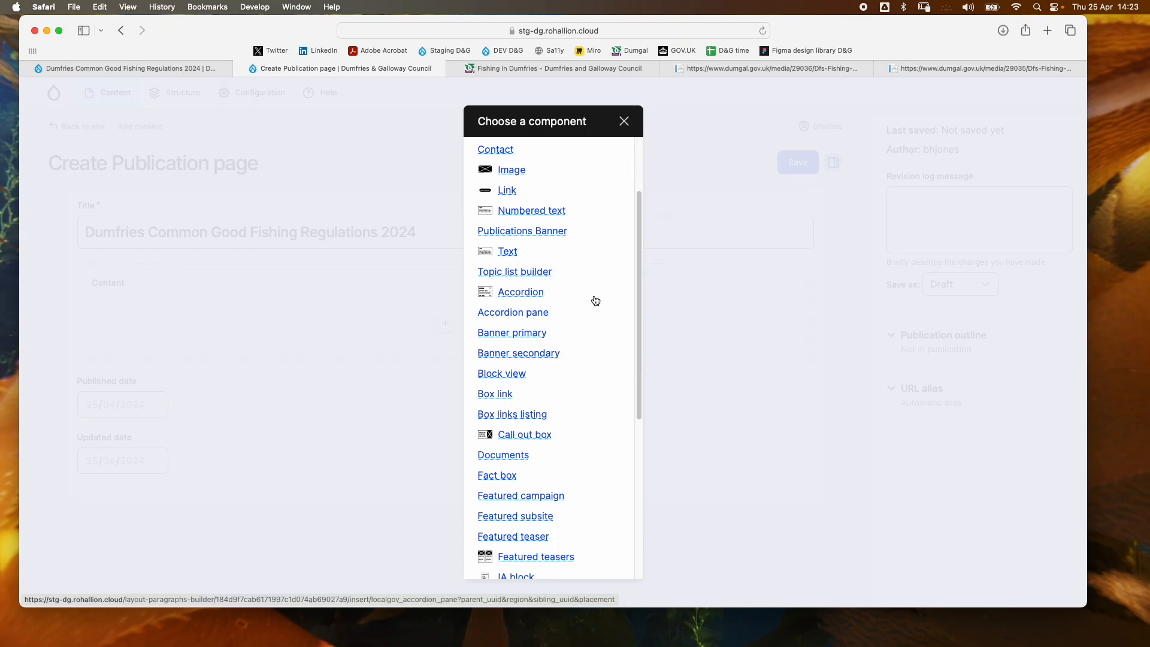
scroll(590, 281, "up", 1)
left_click(506, 272)
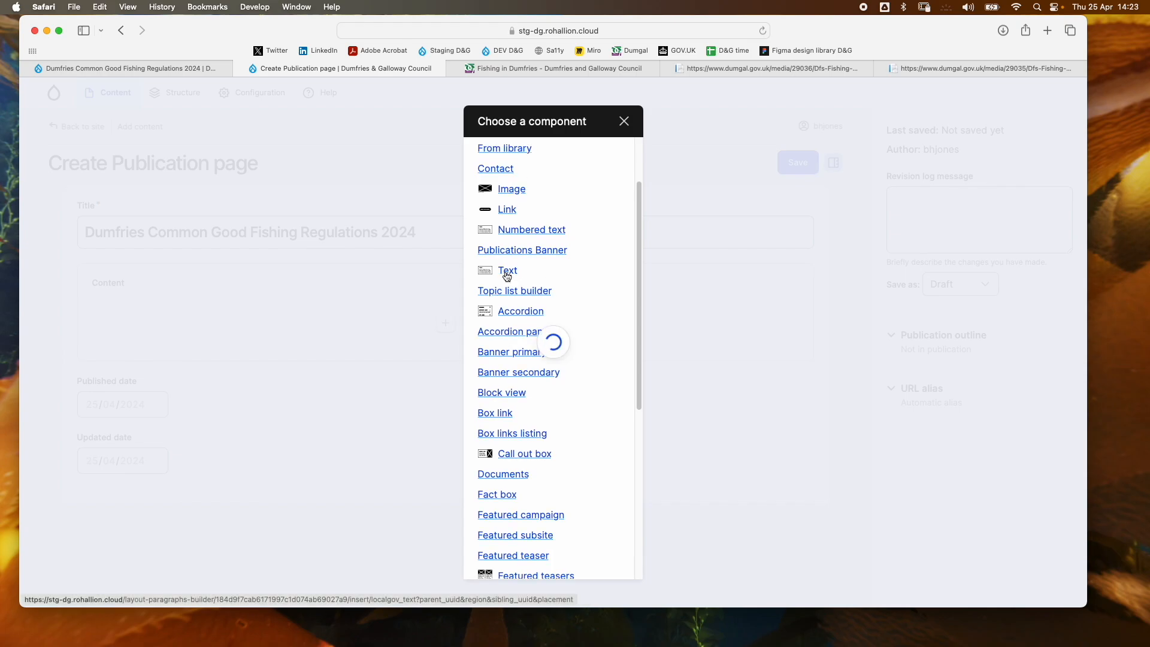
Step: Copy regulations 1 and 2 from the fishing regulations PDF into the new Text component
left_click(710, 67)
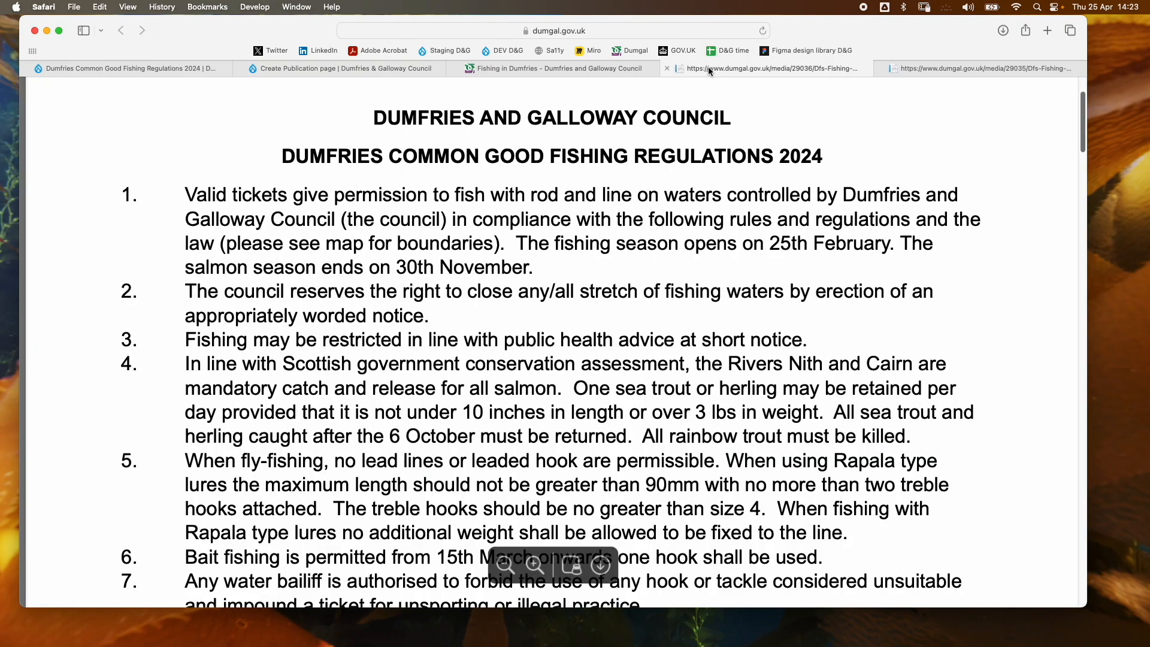
left_click_drag(443, 316, 184, 196)
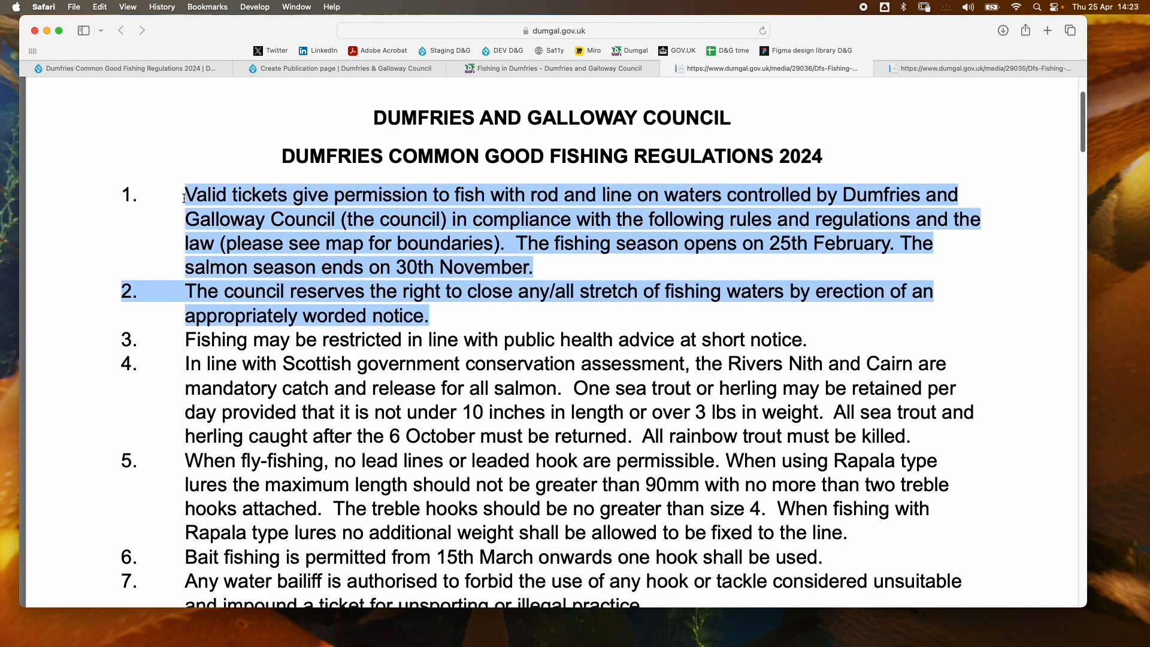
key("super+c")
key("super+Tab")
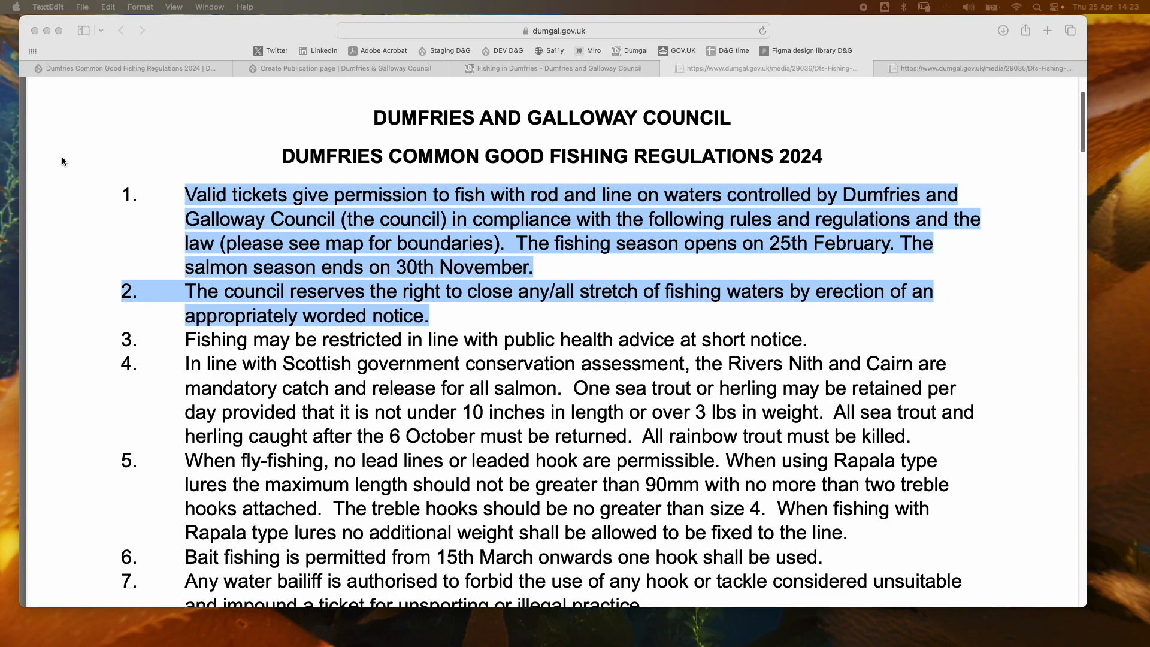
left_click(94, 68)
left_click(306, 69)
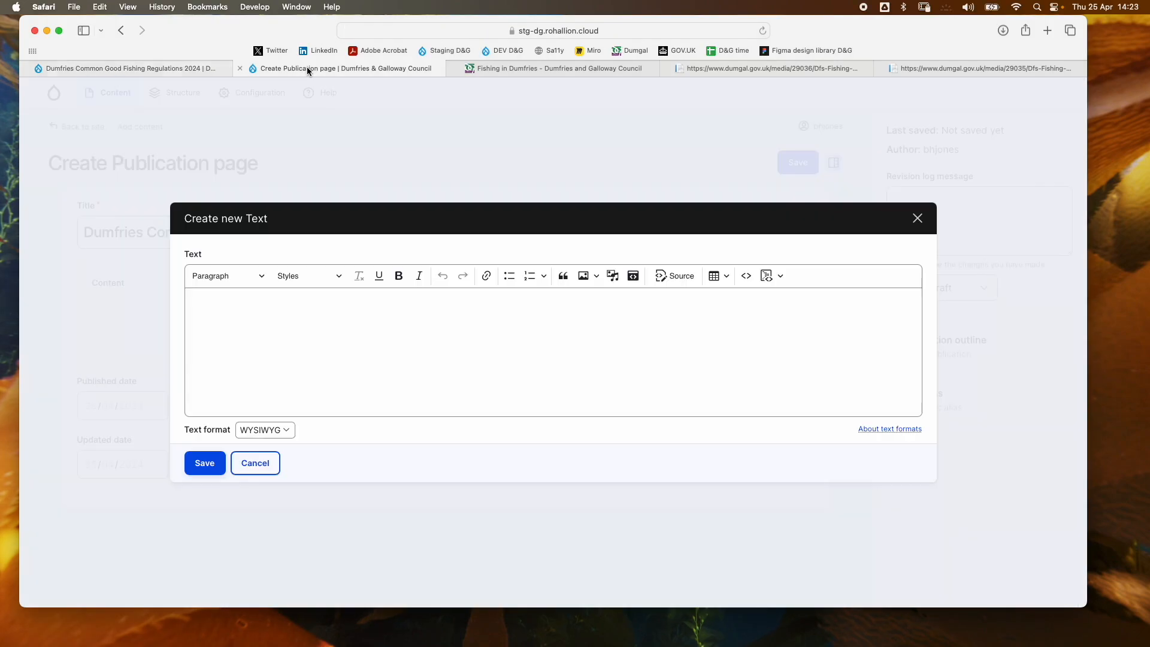
left_click(301, 370)
key("super+v")
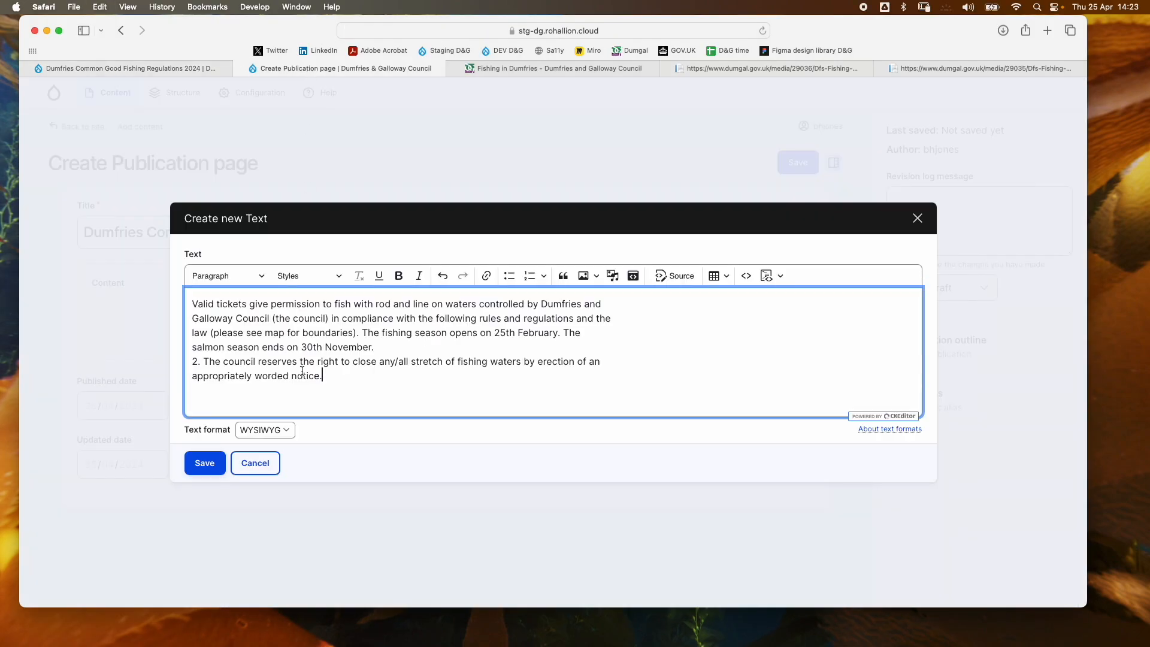
Step: Remove the line breaks within the first regulation so that it runs as one continuous paragraph
left_click(618, 303)
key("Delete")
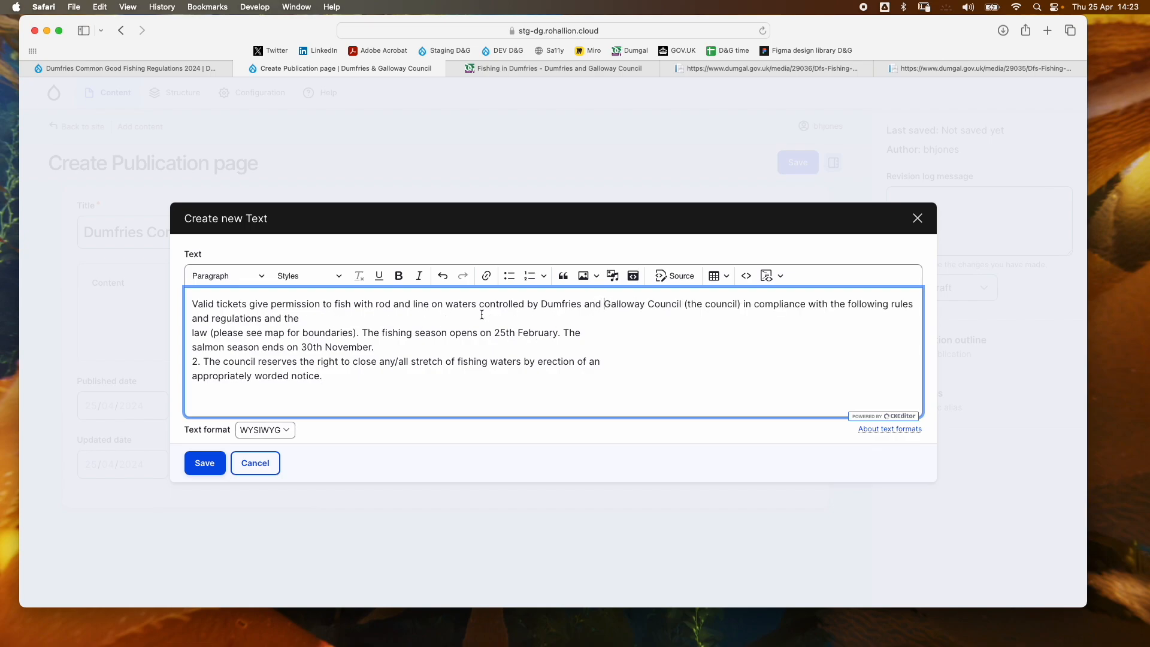
left_click(401, 319)
key("Delete")
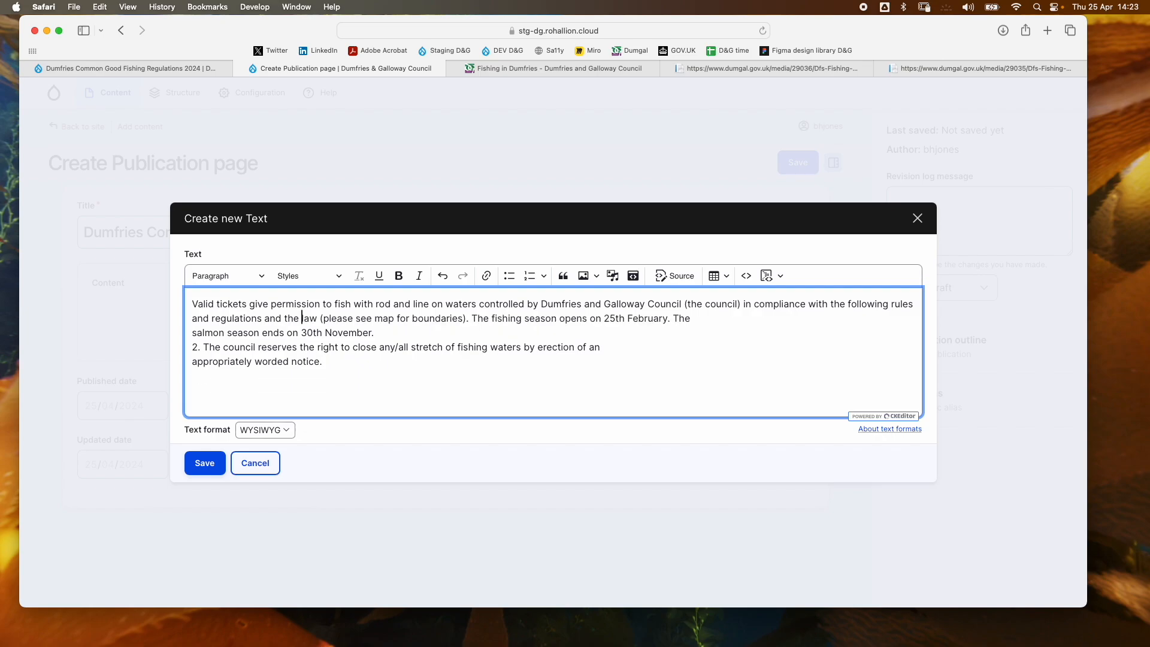
left_click(723, 321)
key("Delete")
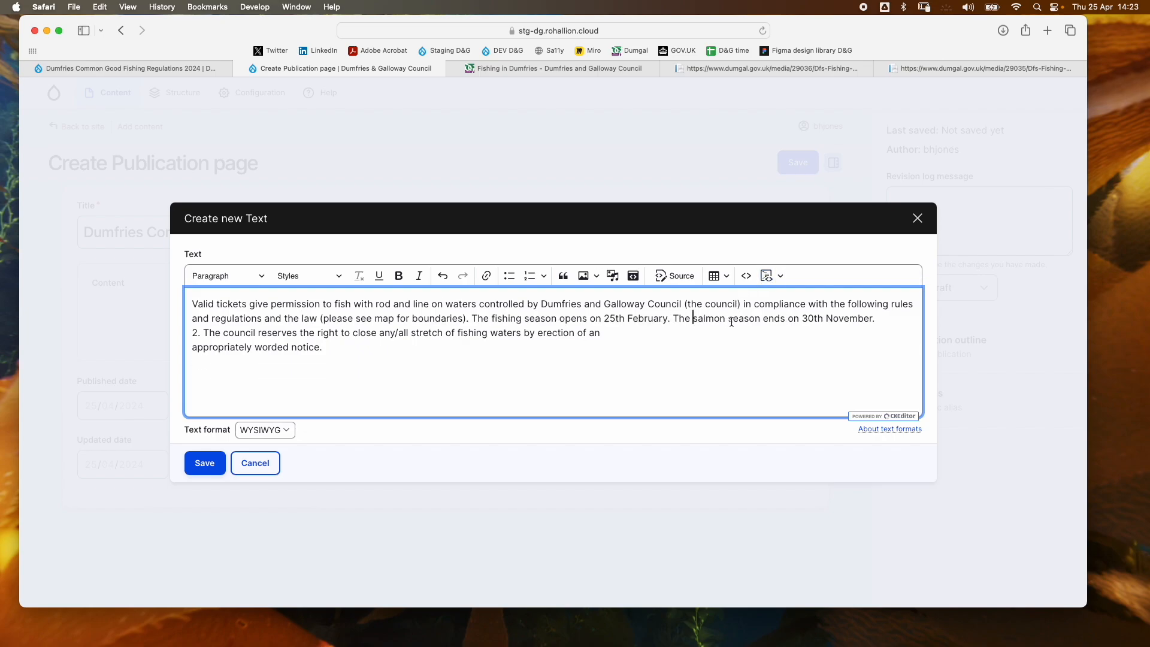
Step: Format both regulations as a numbered list, replacing the pasted "2." with a real second item, and save the Text component
left_click_drag(334, 349, 293, 261)
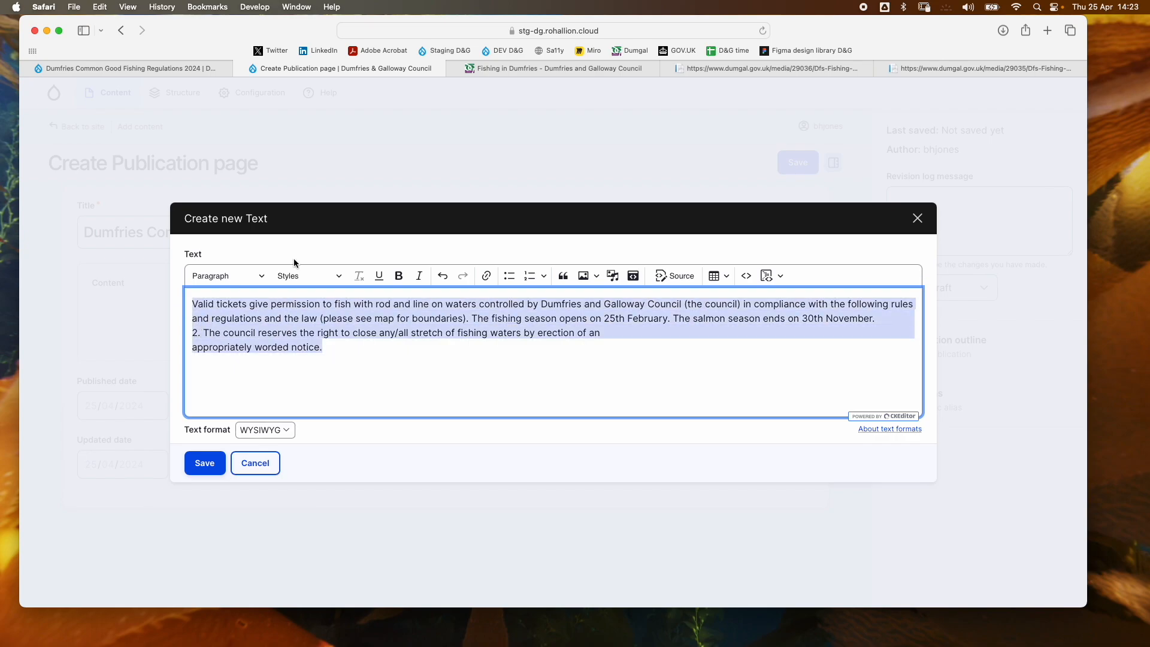
left_click(528, 278)
left_click(280, 336)
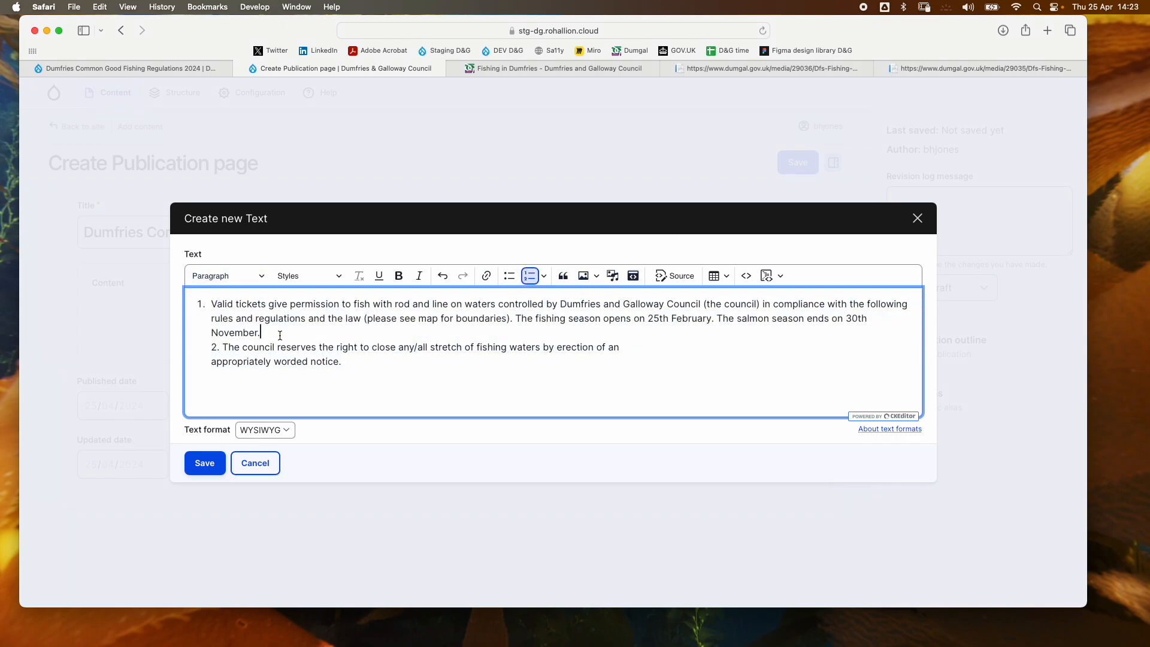
key("Return")
key("Delete")
key("Delete")
key("Delete")
key("Delete")
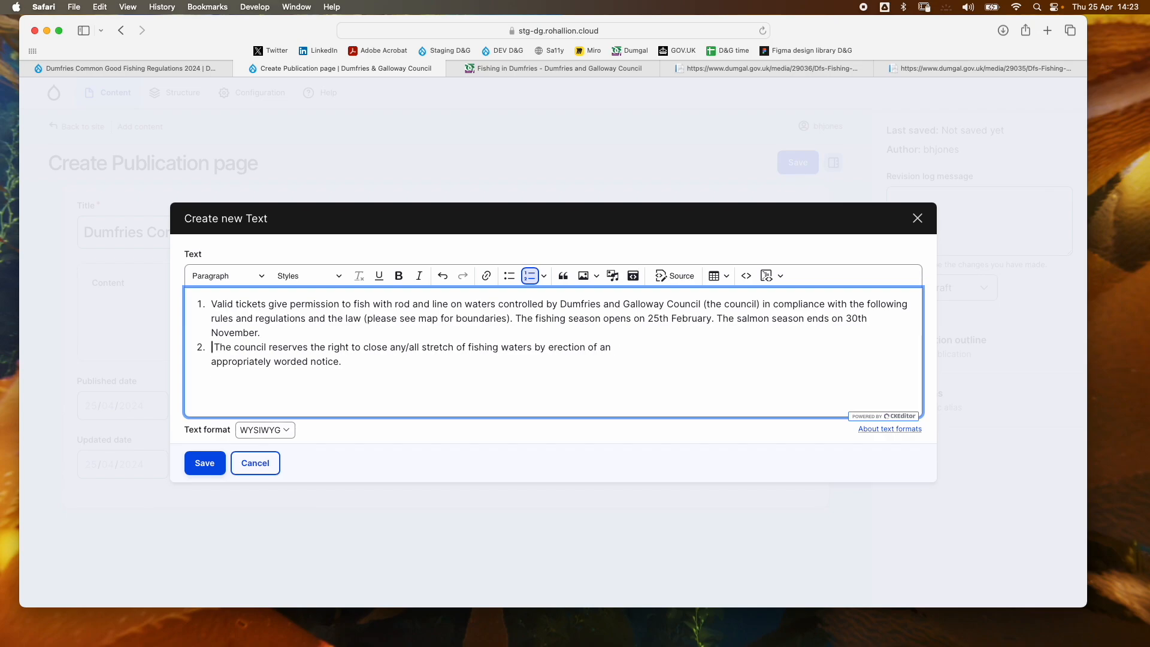
left_click(204, 462)
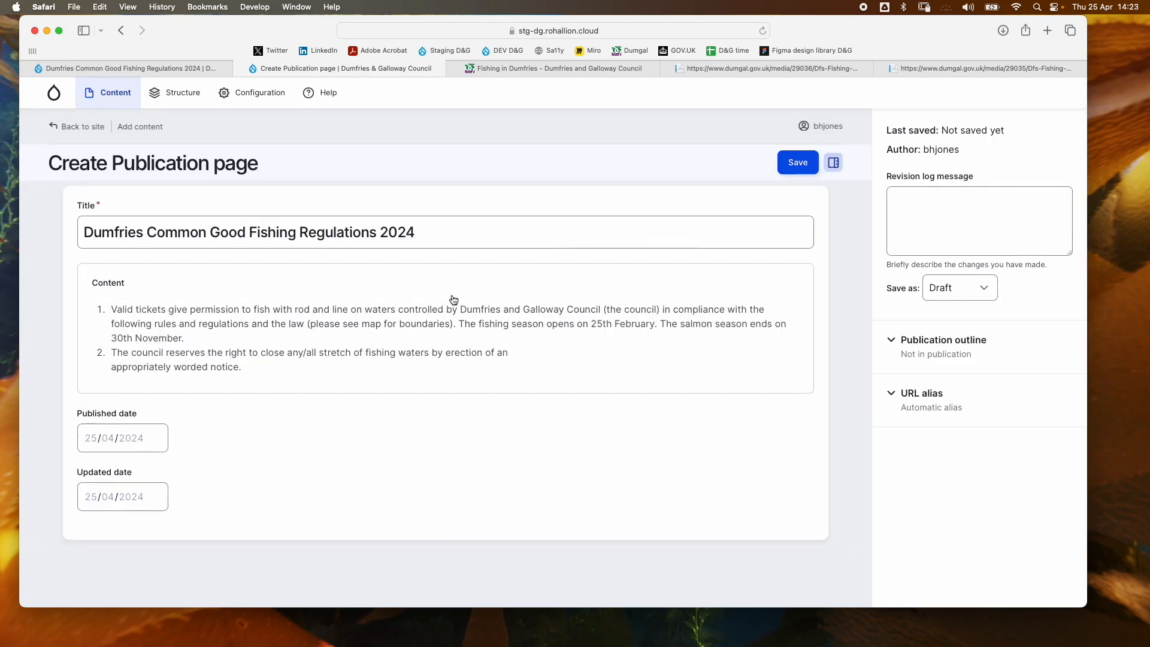
Step: Add a Banner primary component below the numbered regulations
left_click(449, 387)
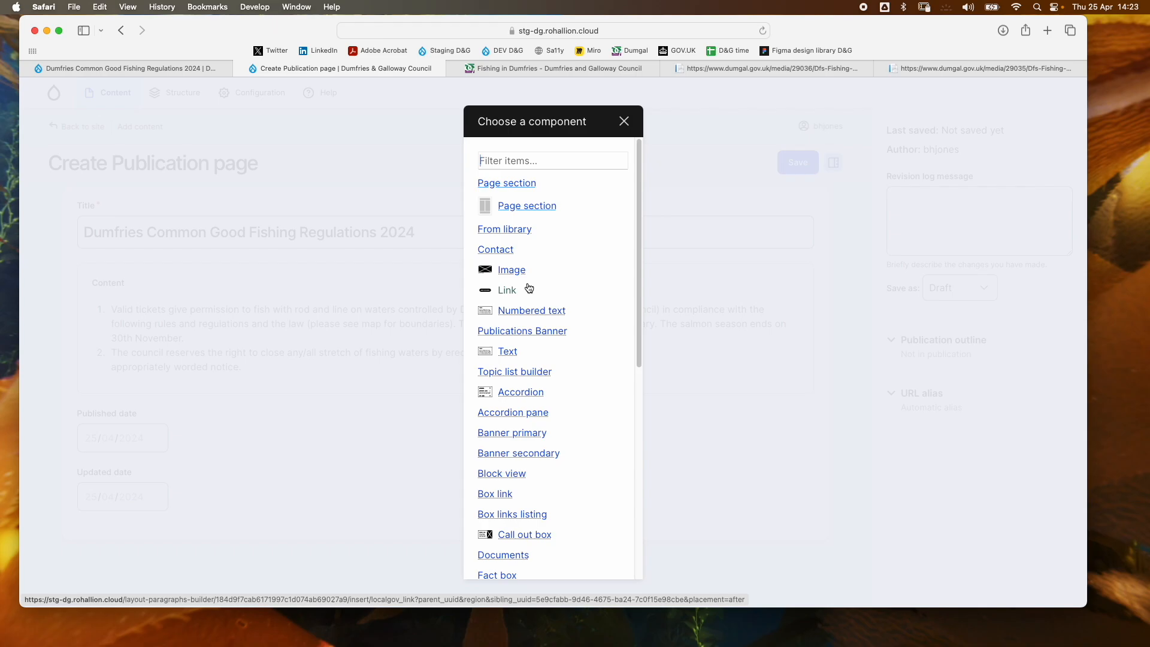
scroll(527, 289, "down", 3)
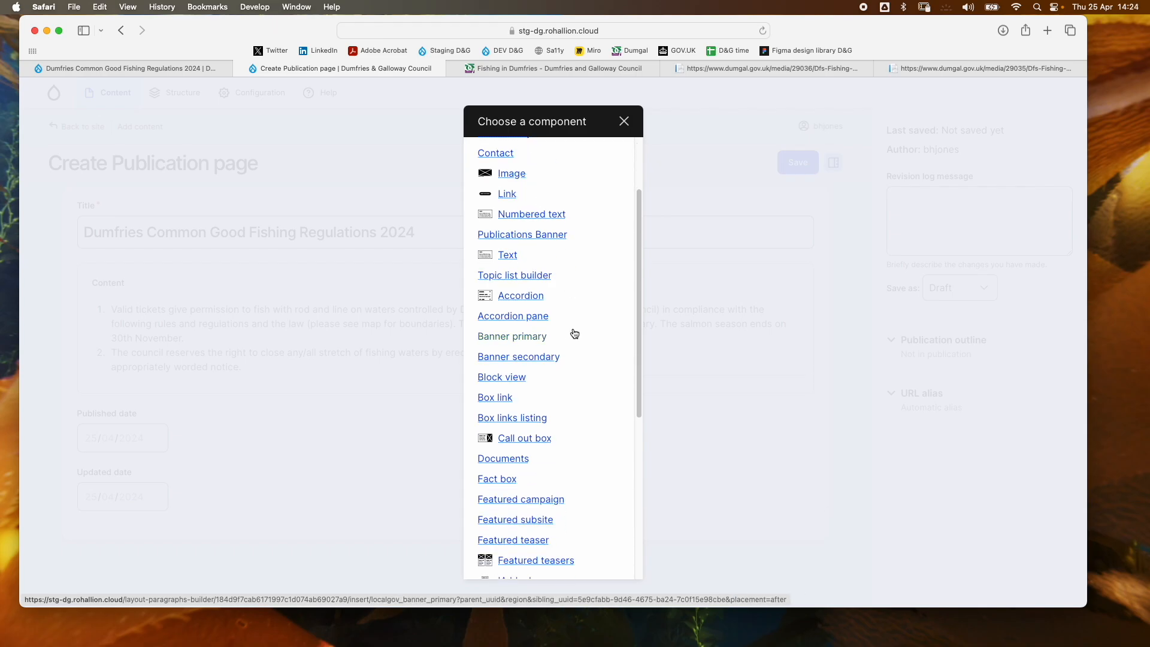
left_click(518, 335)
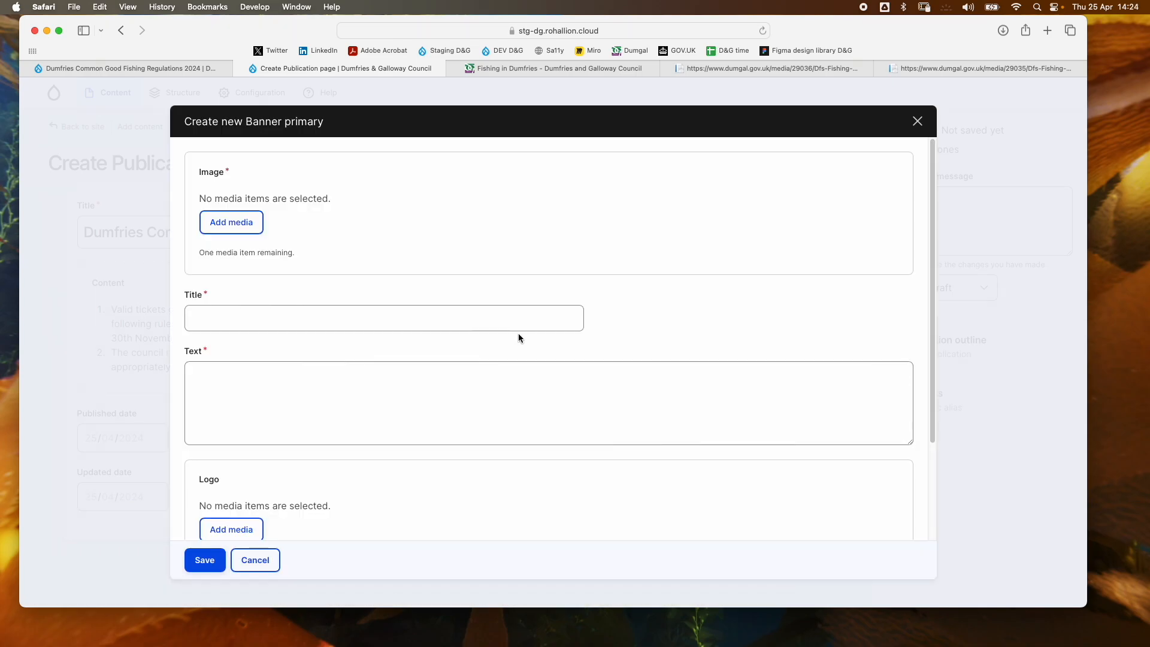
Step: Insert the existing photo of a lake under a blue sky from the media library as the banner's image
left_click(252, 223)
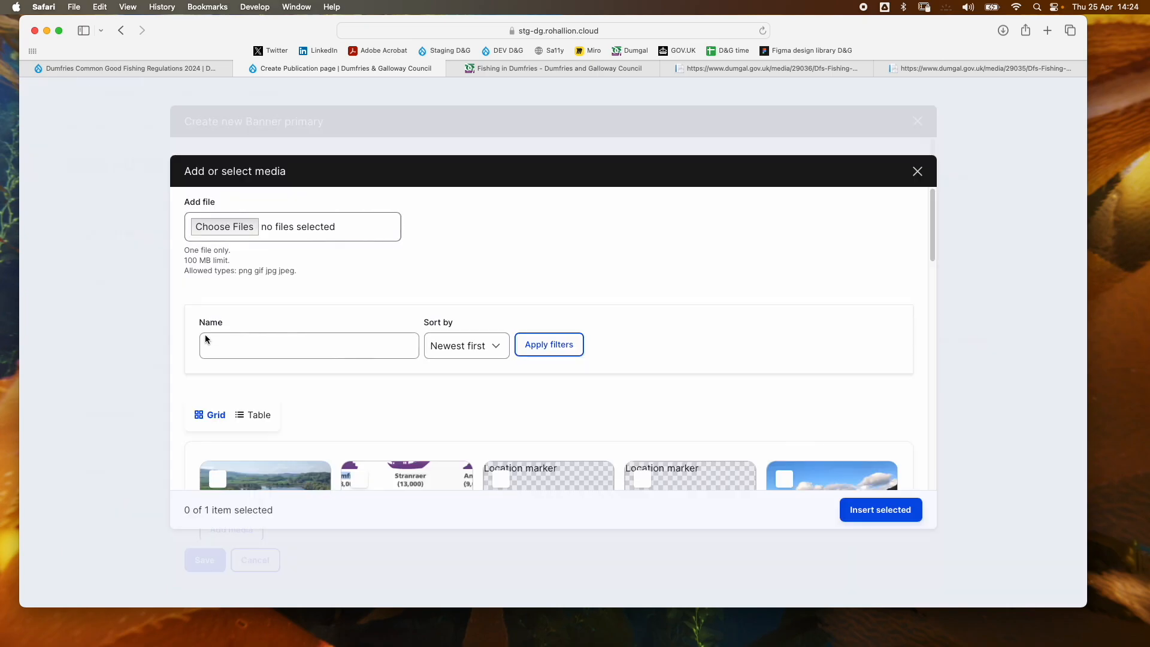
scroll(205, 334, "down", 5)
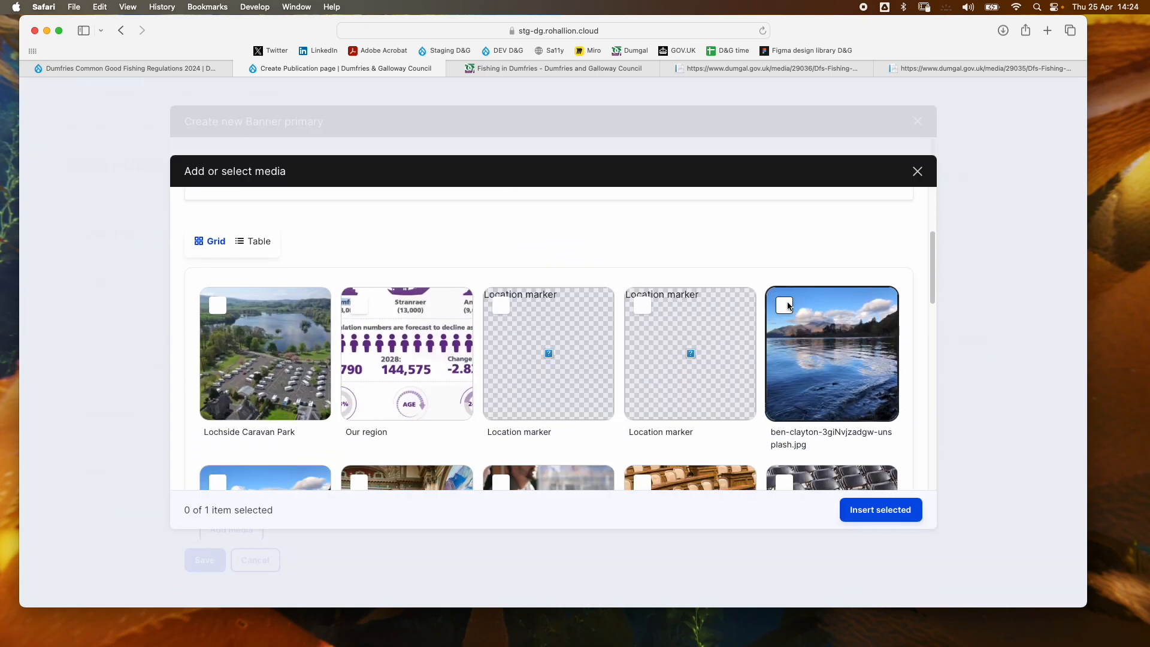
left_click(784, 306)
left_click(878, 509)
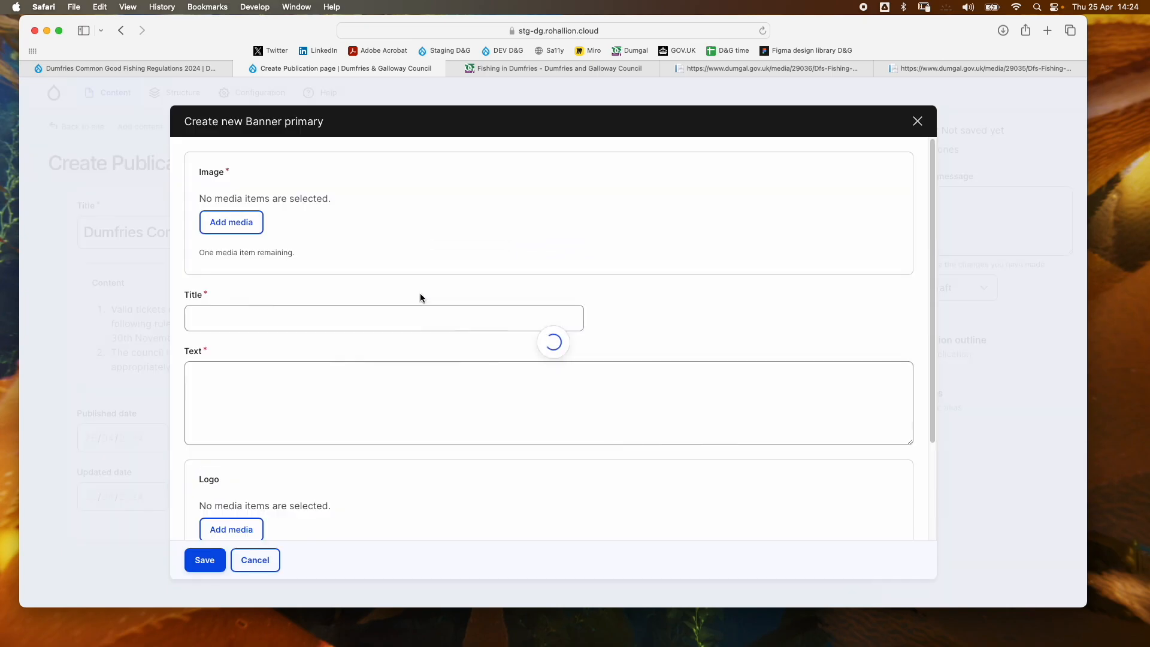
Step: Title the banner "Dumfries fishing lakes"
left_click(275, 454)
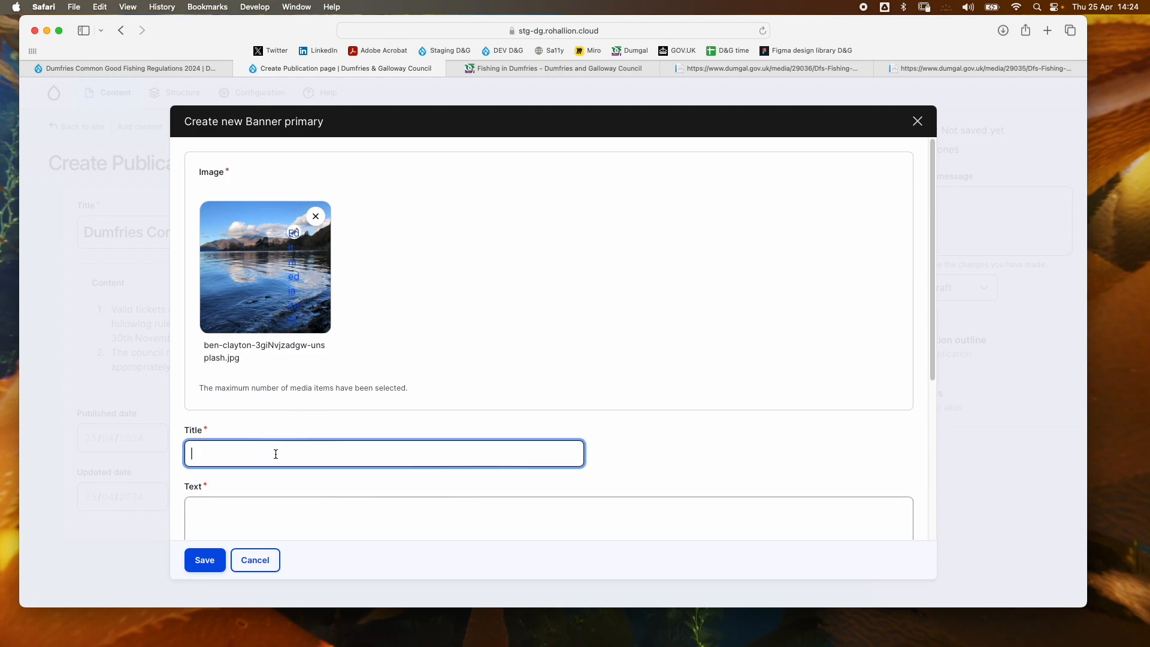
type("Dumfries fishing lakes")
scroll(294, 232, "down", 3)
Step: Set the banner's text to "How we are helping to conserve fishing stocks" and save the Banner primary component
left_click(275, 436)
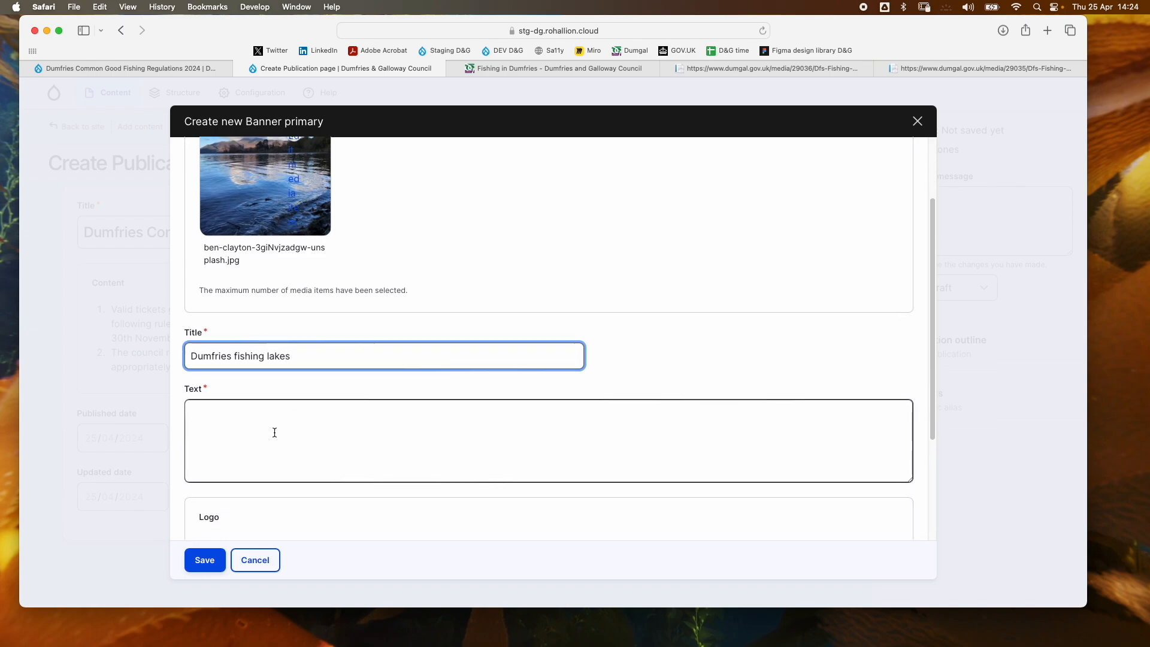
type("How w")
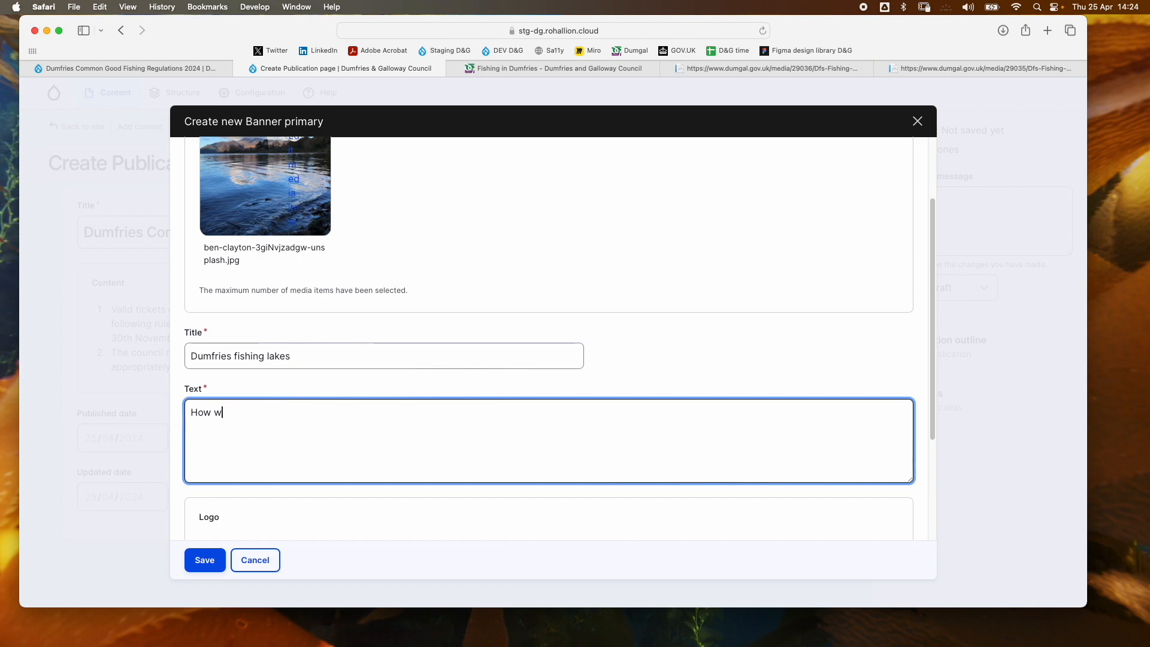
type("e are helping to conserve fishing ")
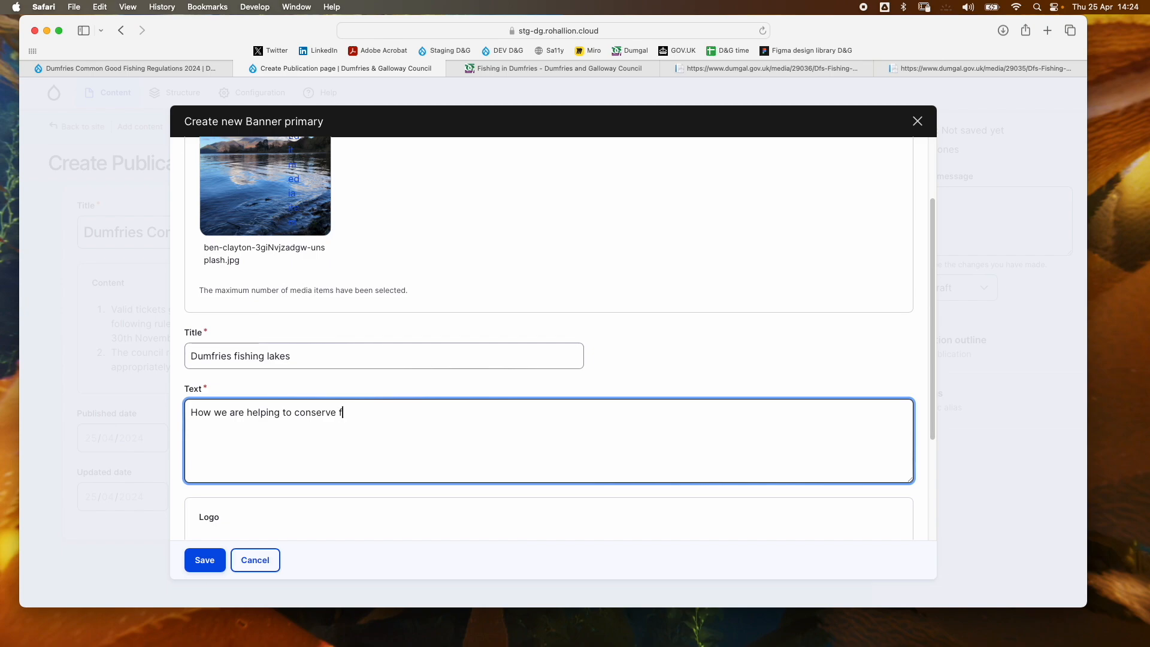
type("stick")
key("BackSpace")
key("BackSpace")
key("BackSpace")
type("ocks")
left_click(214, 557)
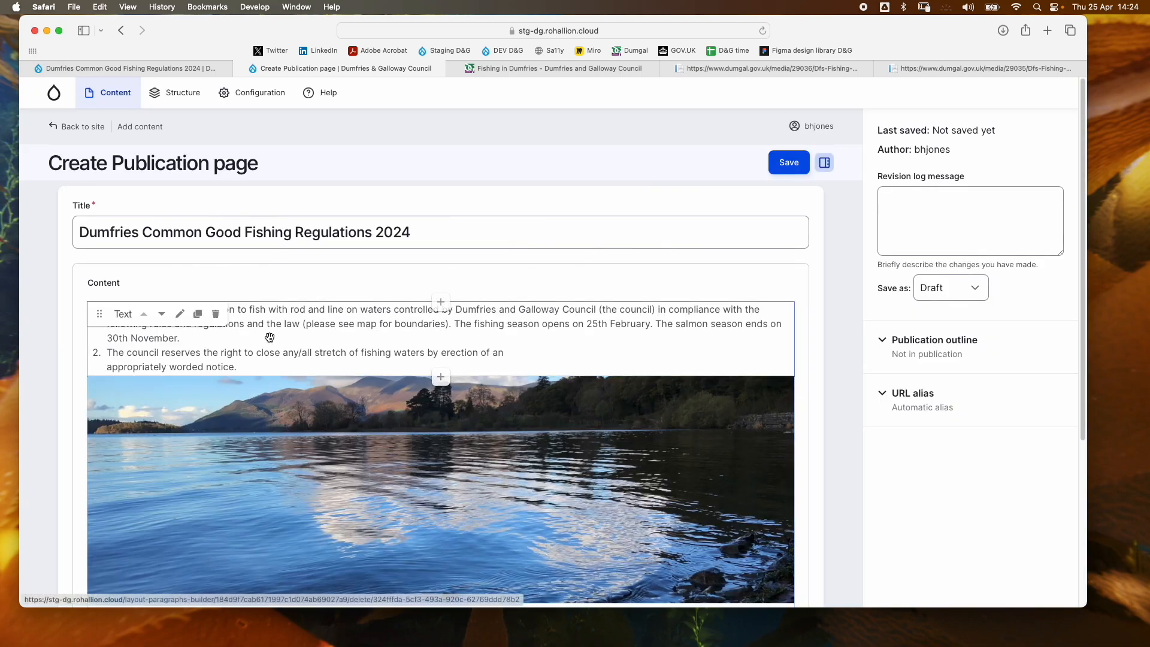
Step: Set the page's published date to 25/04/2024, leaving the updated date blank
scroll(440, 299, "down", 5)
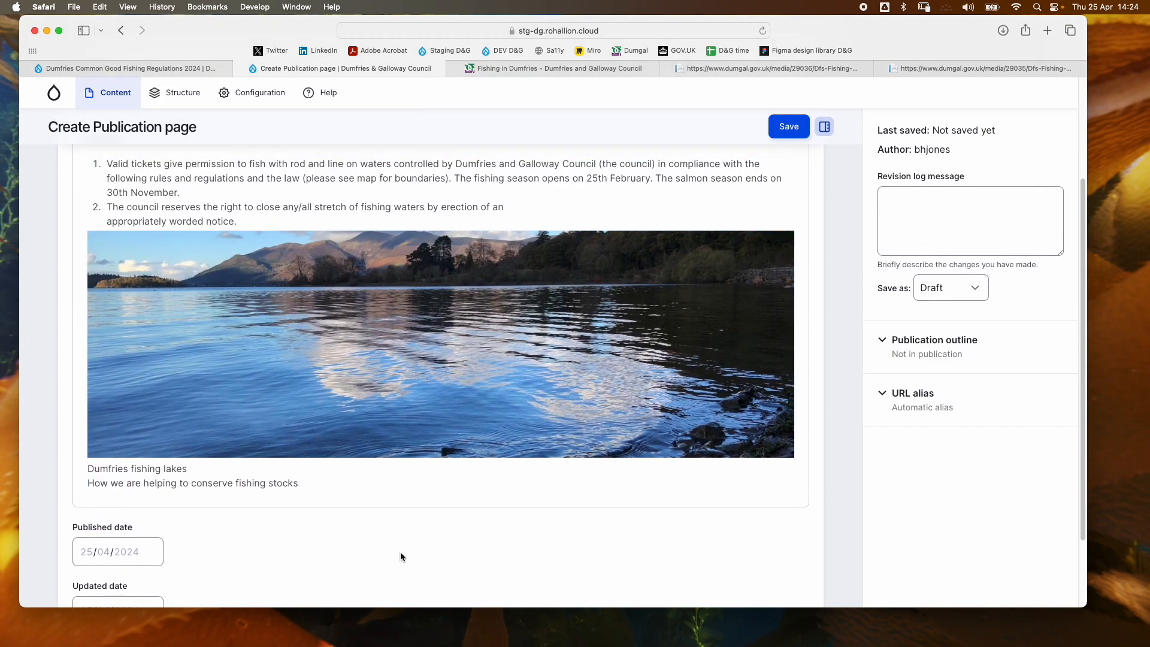
scroll(375, 507, "down", 3)
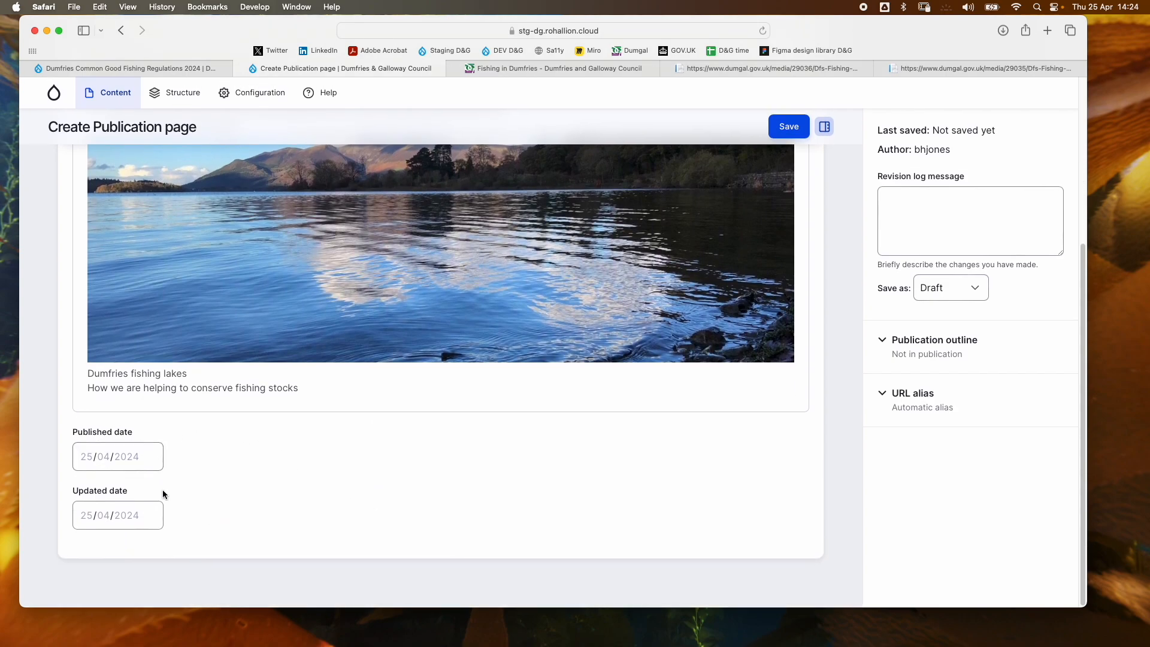
left_click(84, 456)
left_click(113, 531)
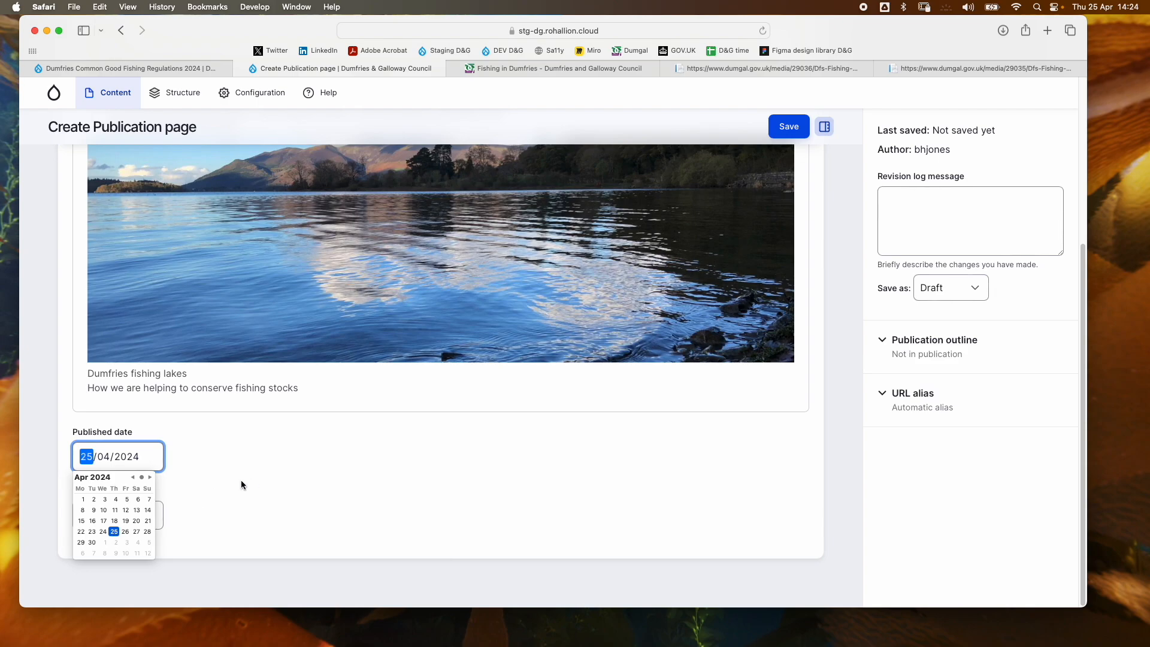
left_click(261, 465)
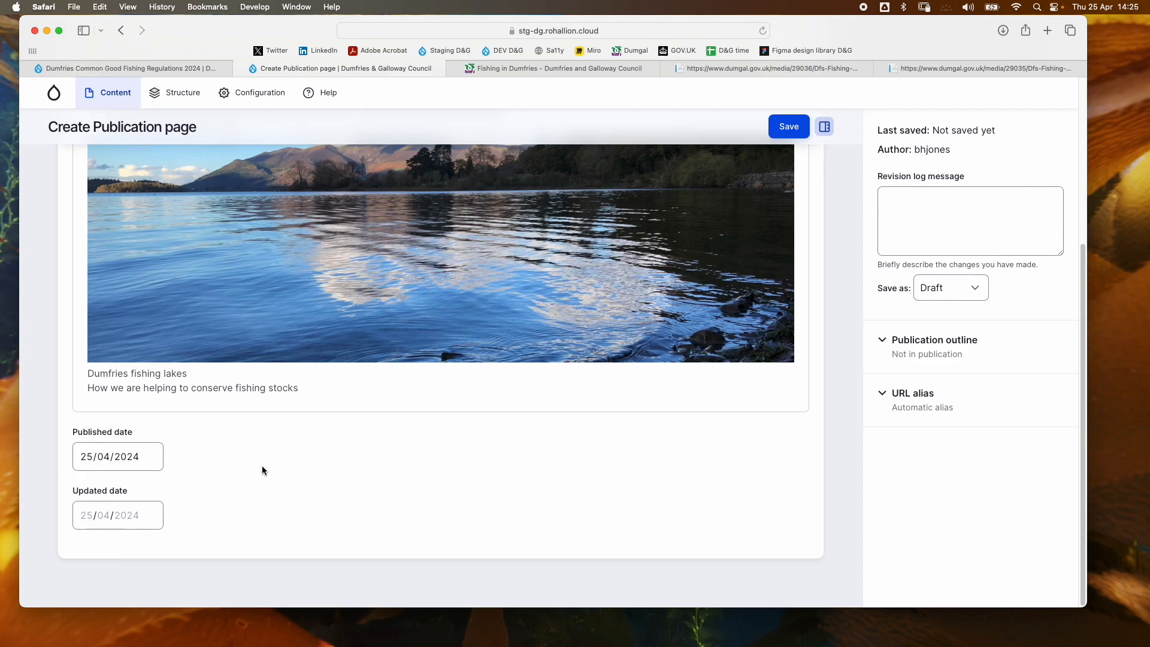
Step: In the publication outline, make this page the start of a new publication
scroll(261, 465, "up", 10)
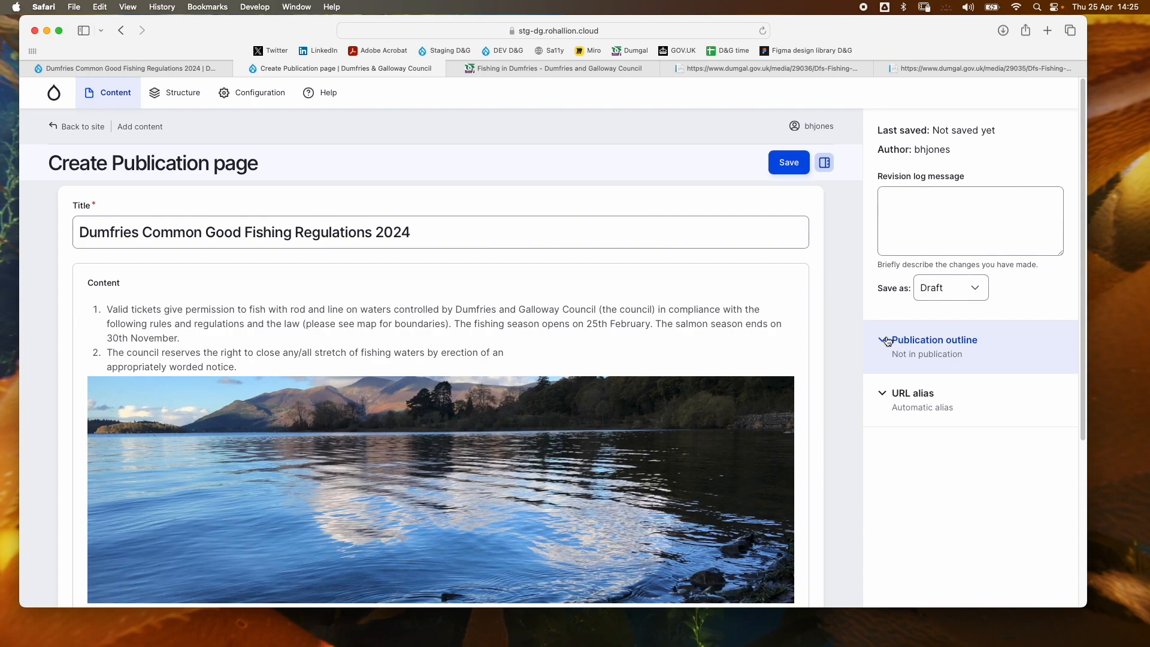
left_click(887, 340)
scroll(879, 379, "down", 1)
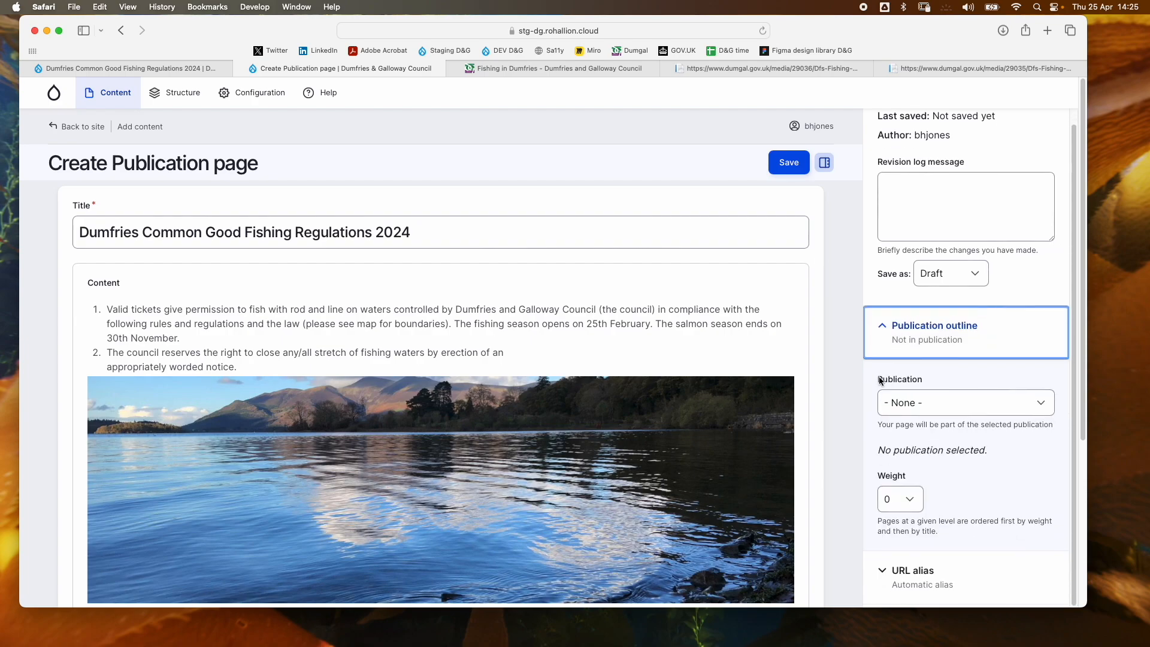
left_click(902, 414)
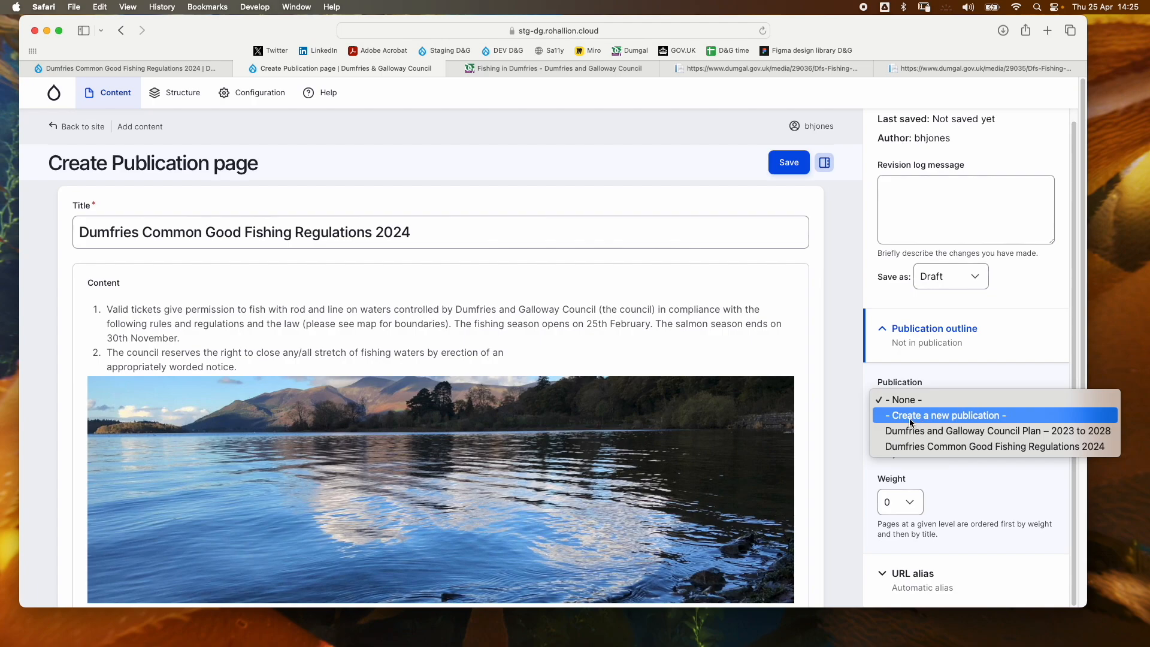
left_click(908, 422)
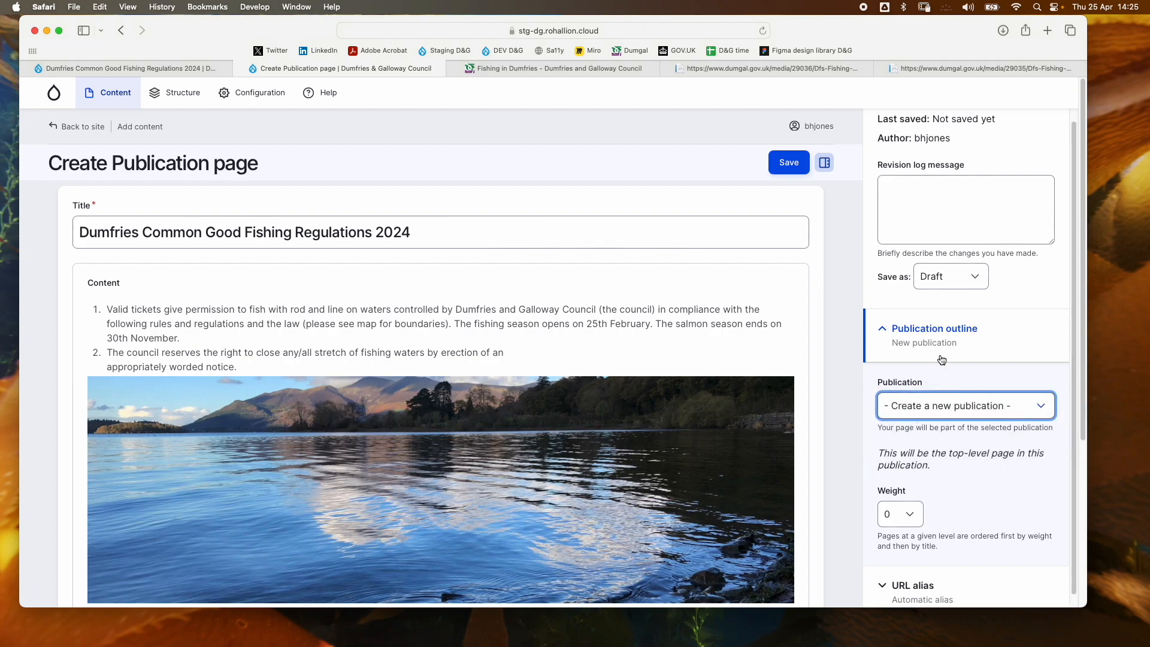
Step: Change the page's save state to Published and save the page
left_click(933, 275)
left_click(942, 302)
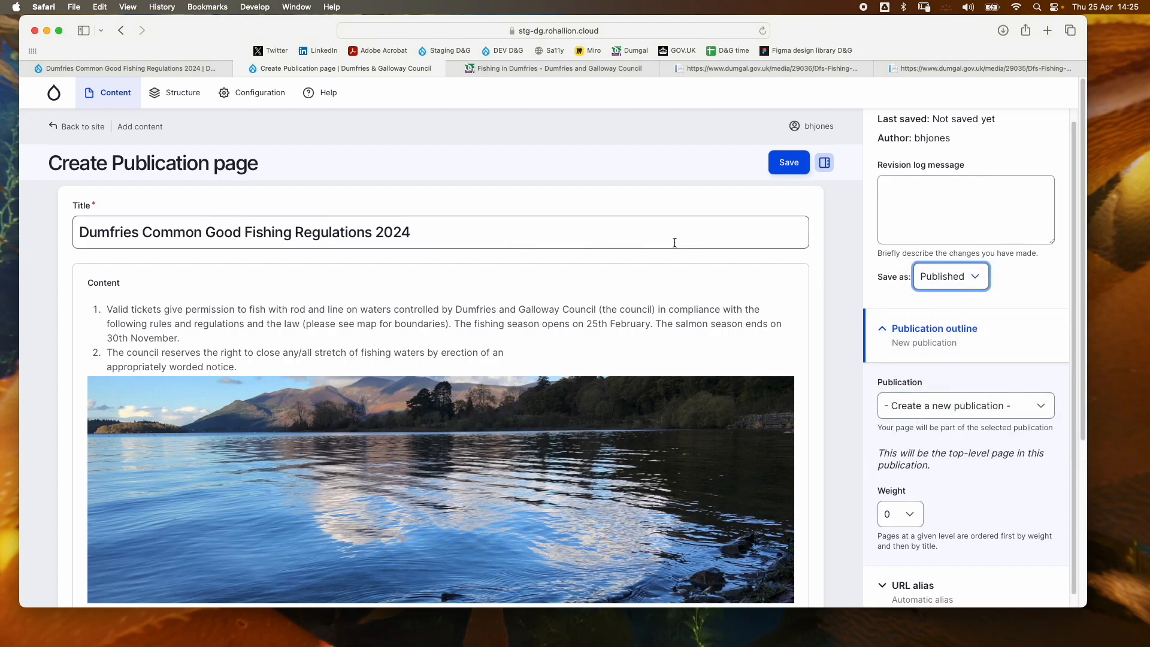
left_click(786, 164)
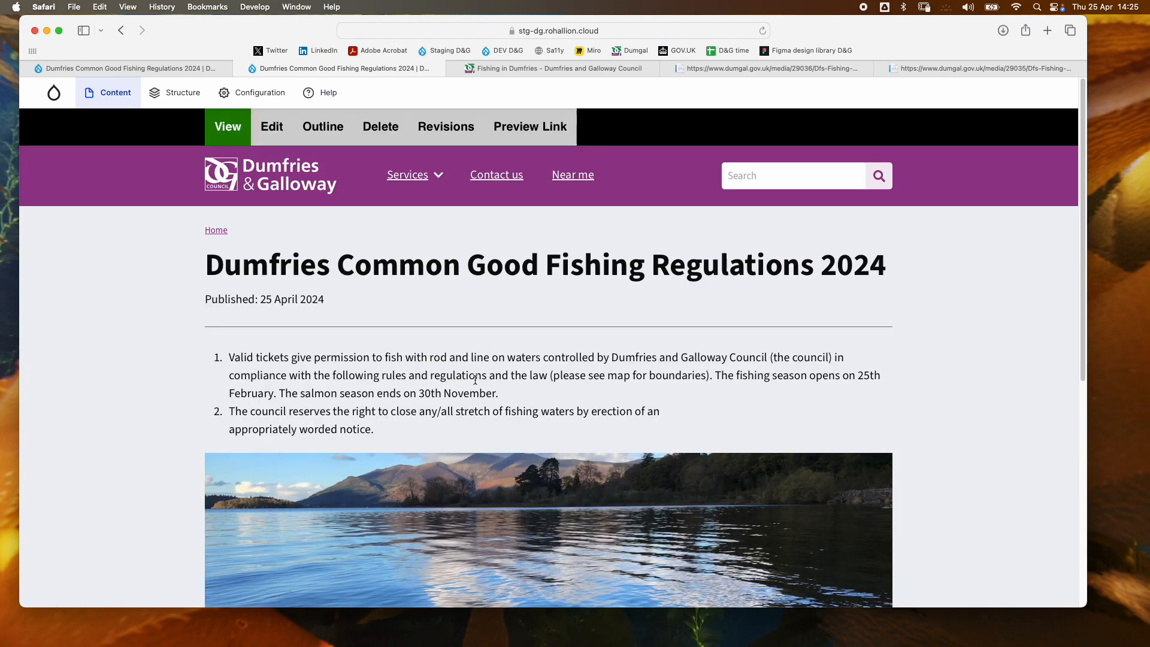
Step: Review the published page from its title and numbered regulations down to the lake banner
scroll(476, 376, "down", 1)
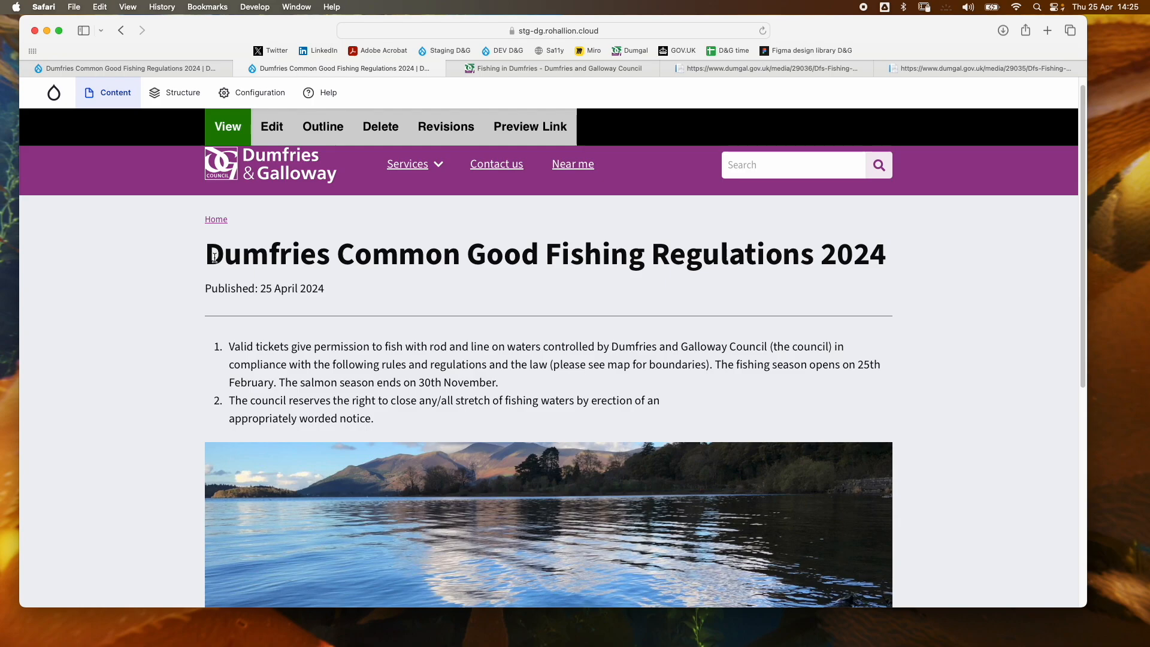
left_click_drag(207, 257, 273, 261)
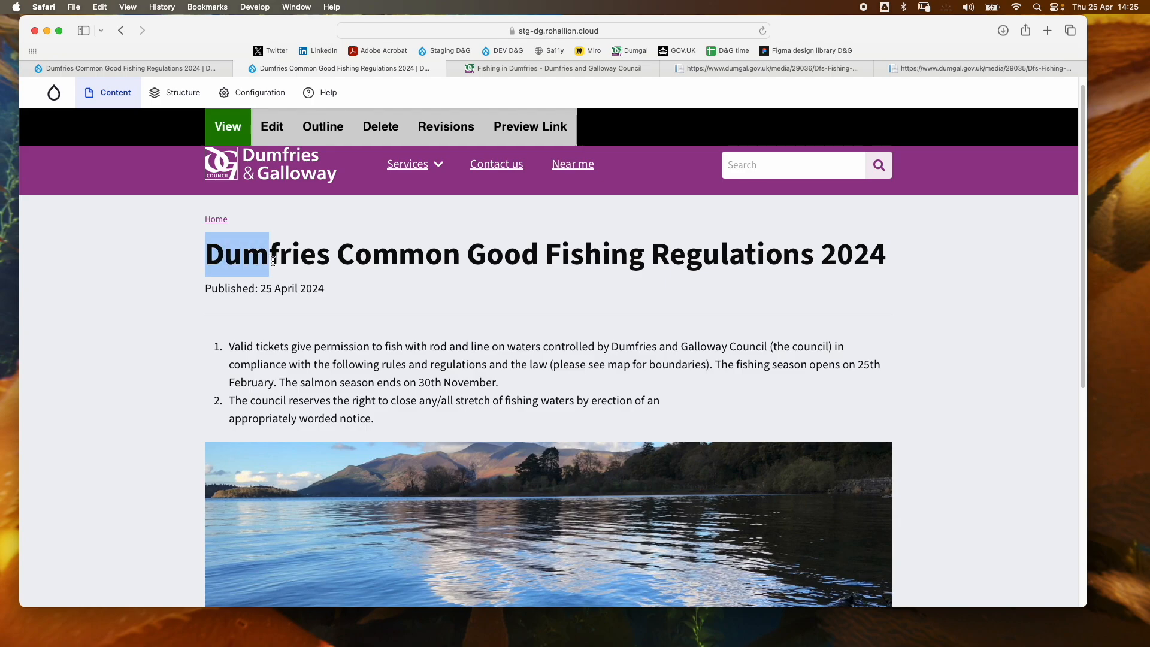
left_click(342, 290)
scroll(263, 351, "down", 5)
scroll(264, 352, "down", 8)
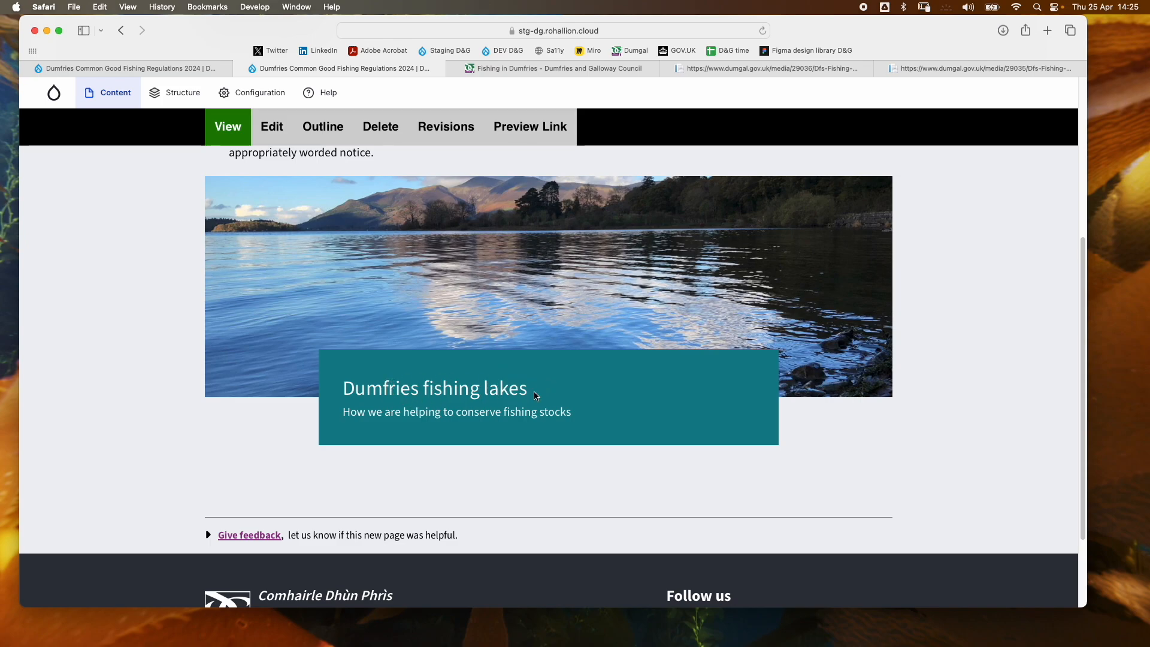
scroll(535, 395, "up", 5)
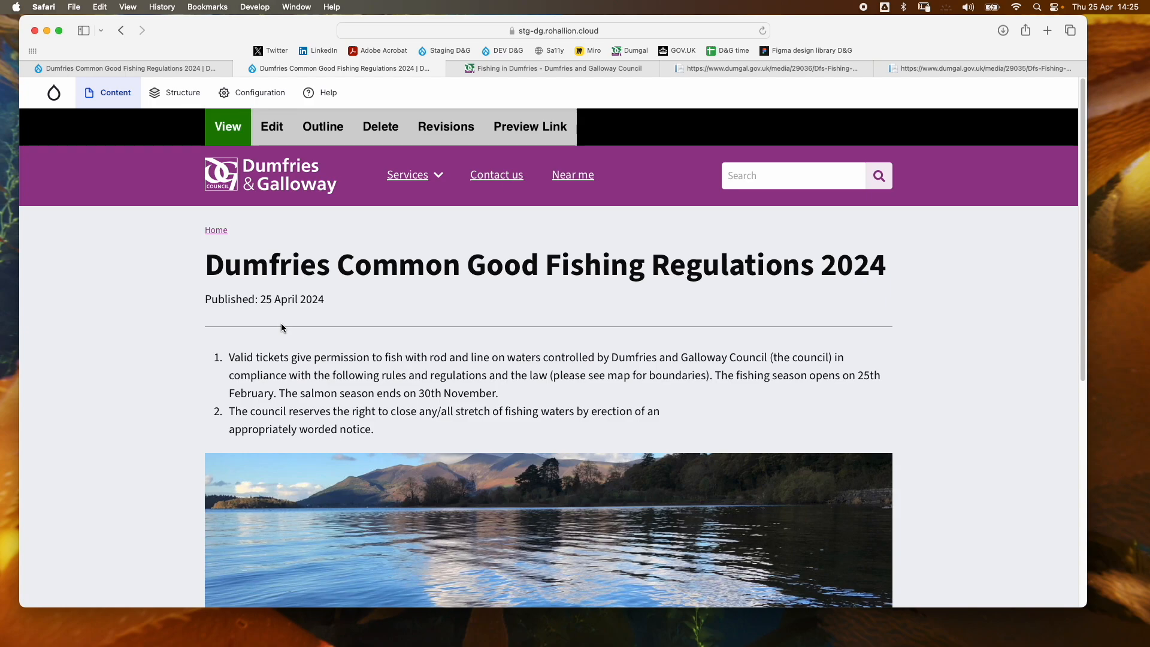
Step: Start another Publication page and title it "Dumfries Common Good Fishing Regulations – salmon"
mouse_move(111, 93)
mouse_move(118, 118)
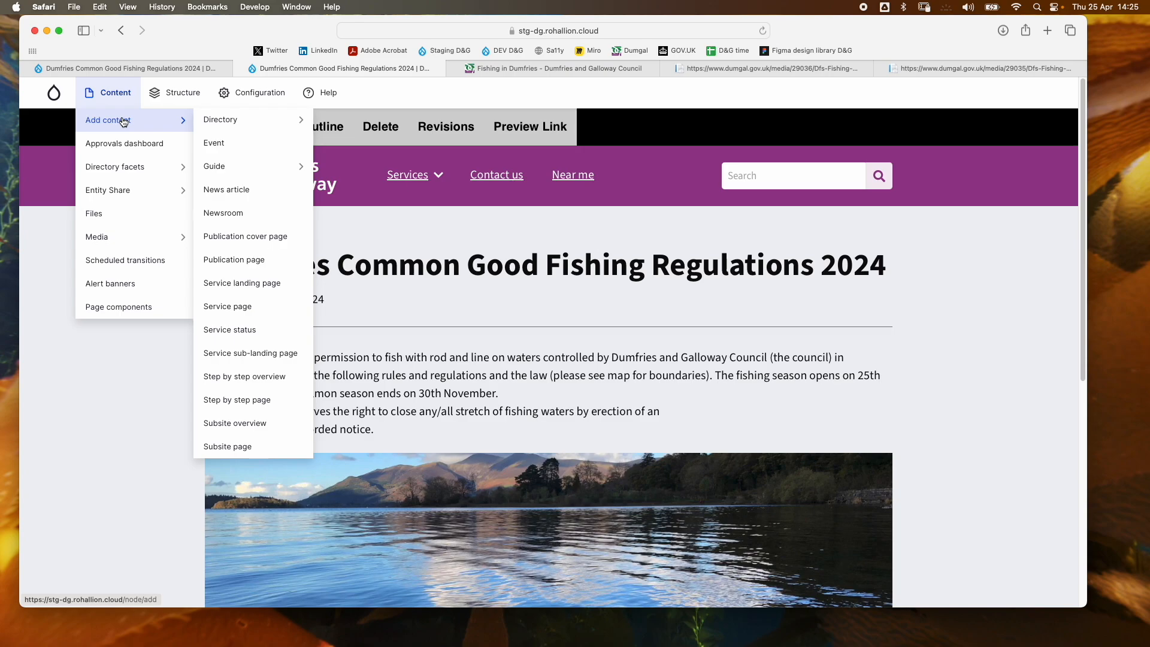
left_click(247, 260)
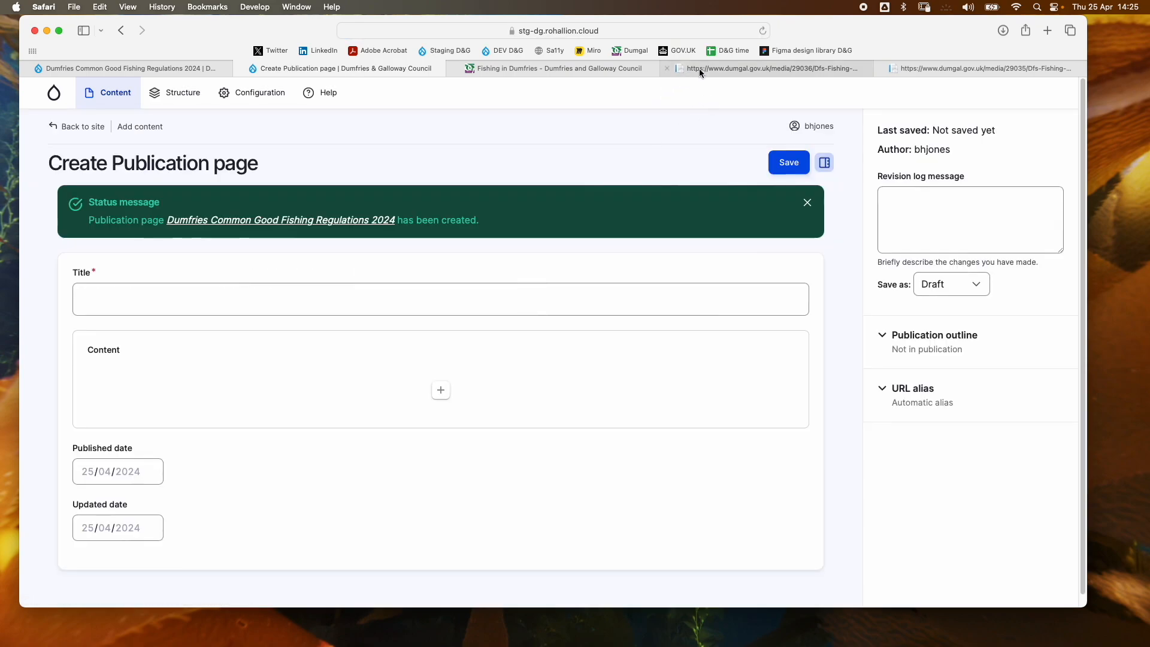
left_click(915, 68)
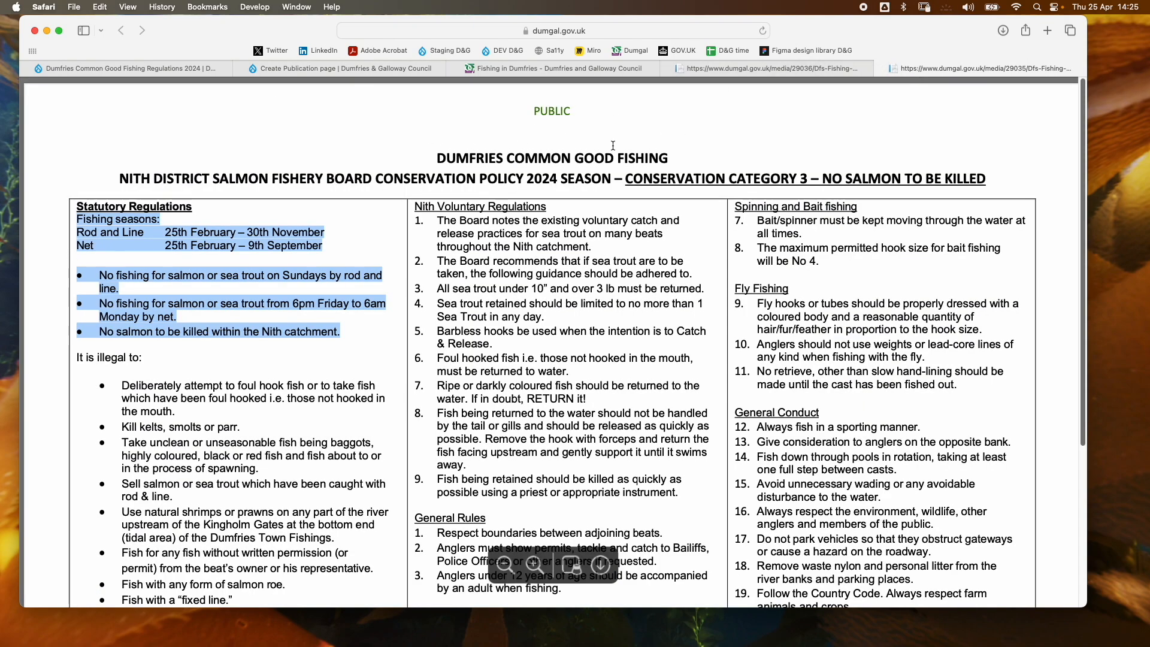
left_click(329, 72)
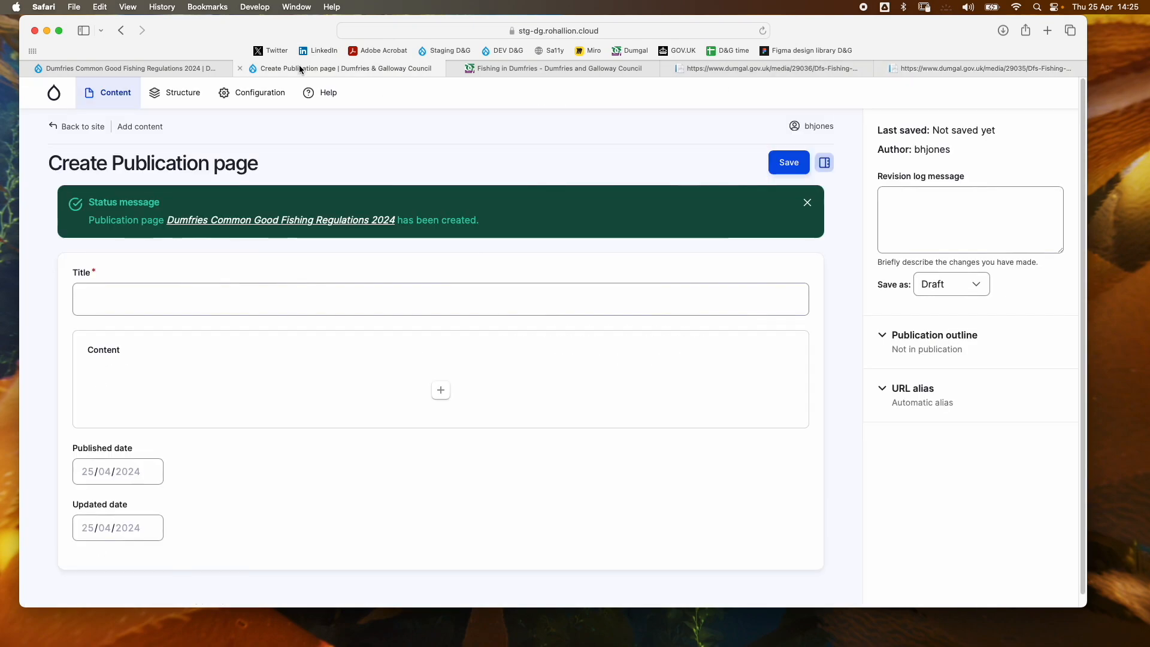
left_click(160, 305)
type("Du")
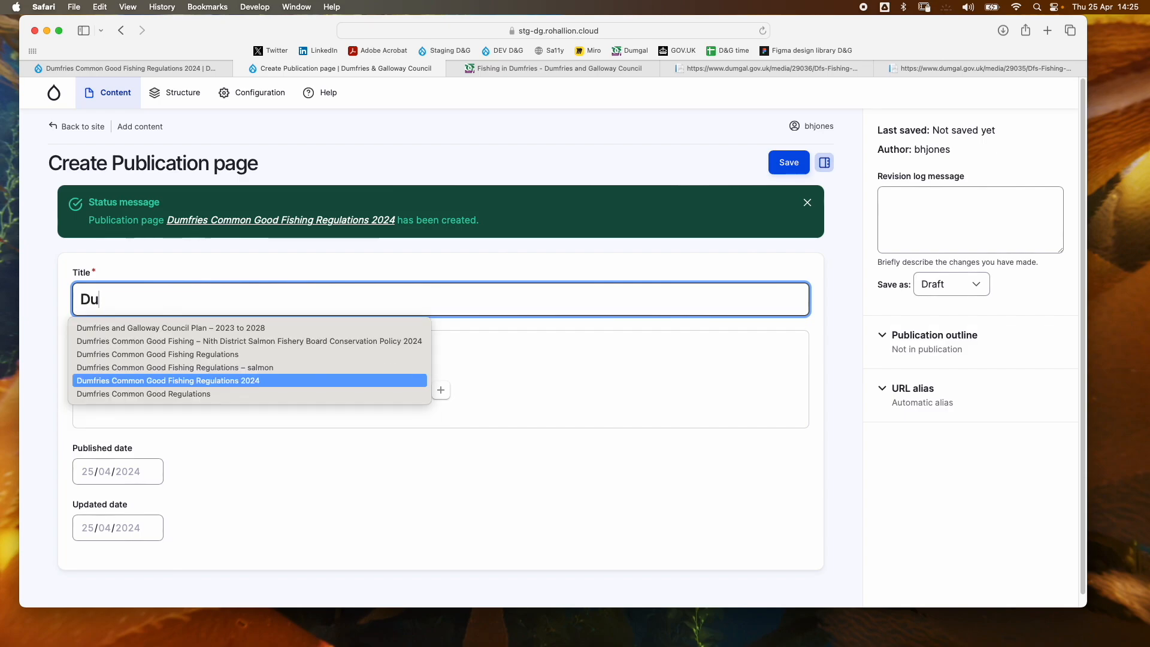
left_click(171, 372)
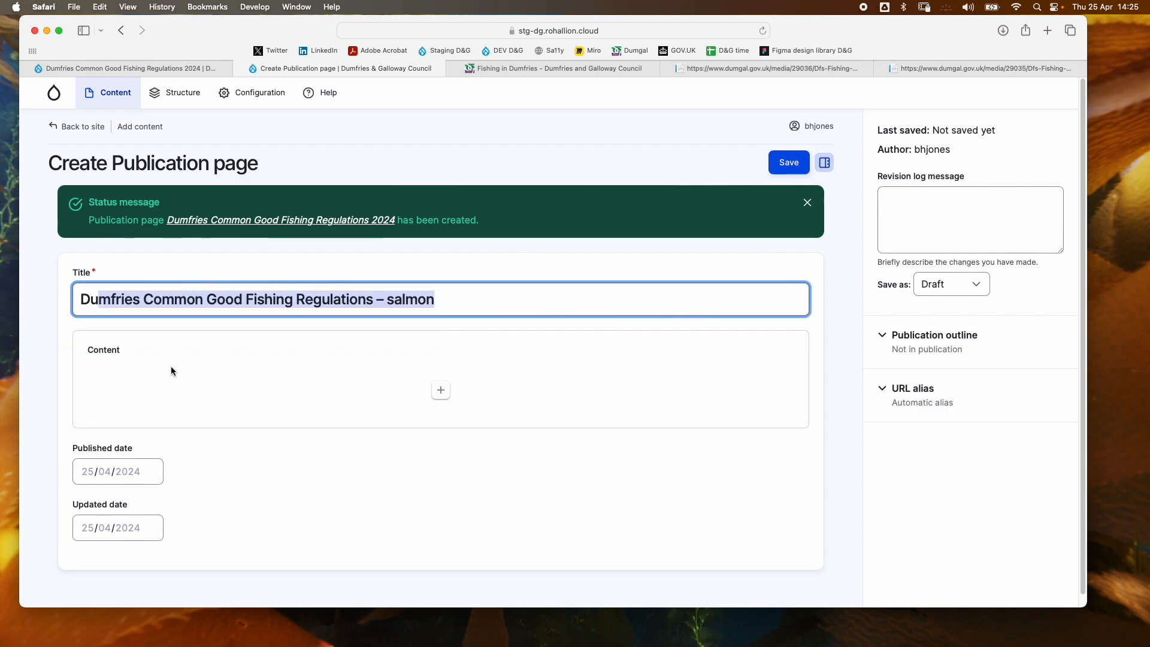
Step: Add a Text component containing the fishing seasons and the three salmon and sea trout restrictions copied from the conservation policy PDF
left_click(440, 390)
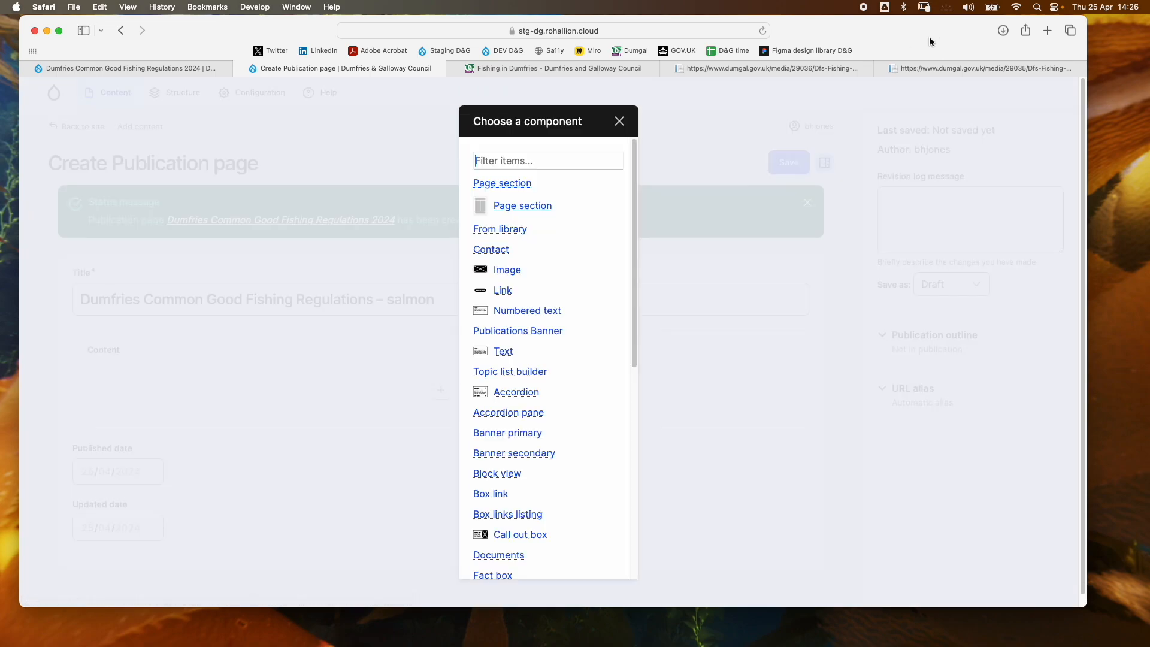
left_click(928, 67)
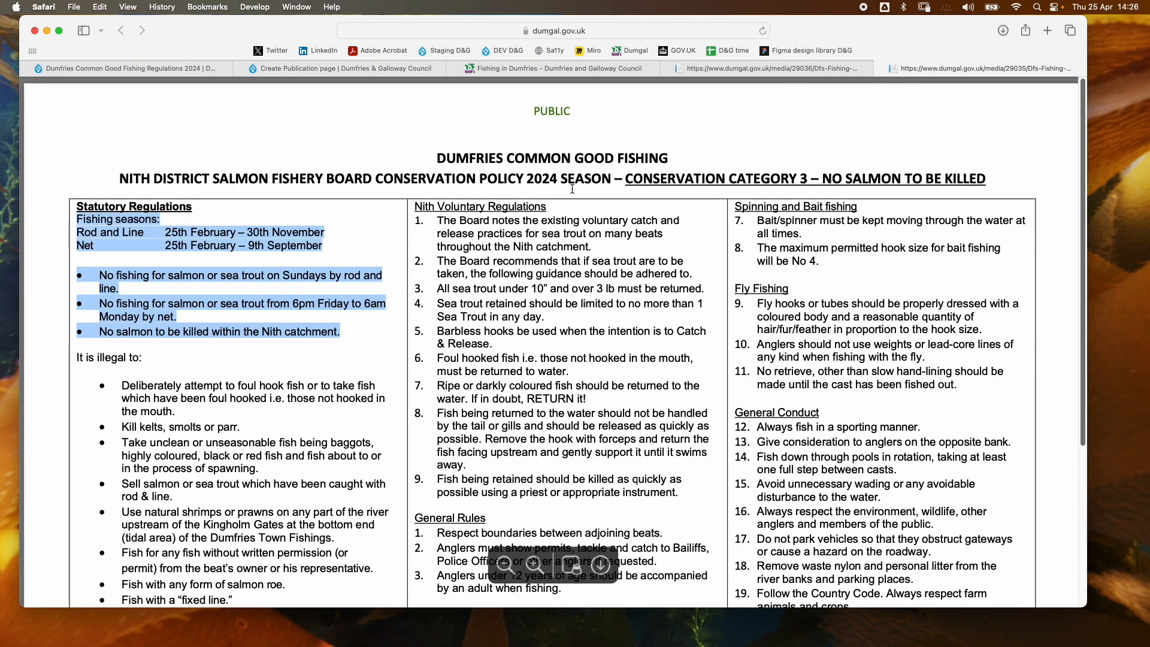
right_click(228, 303)
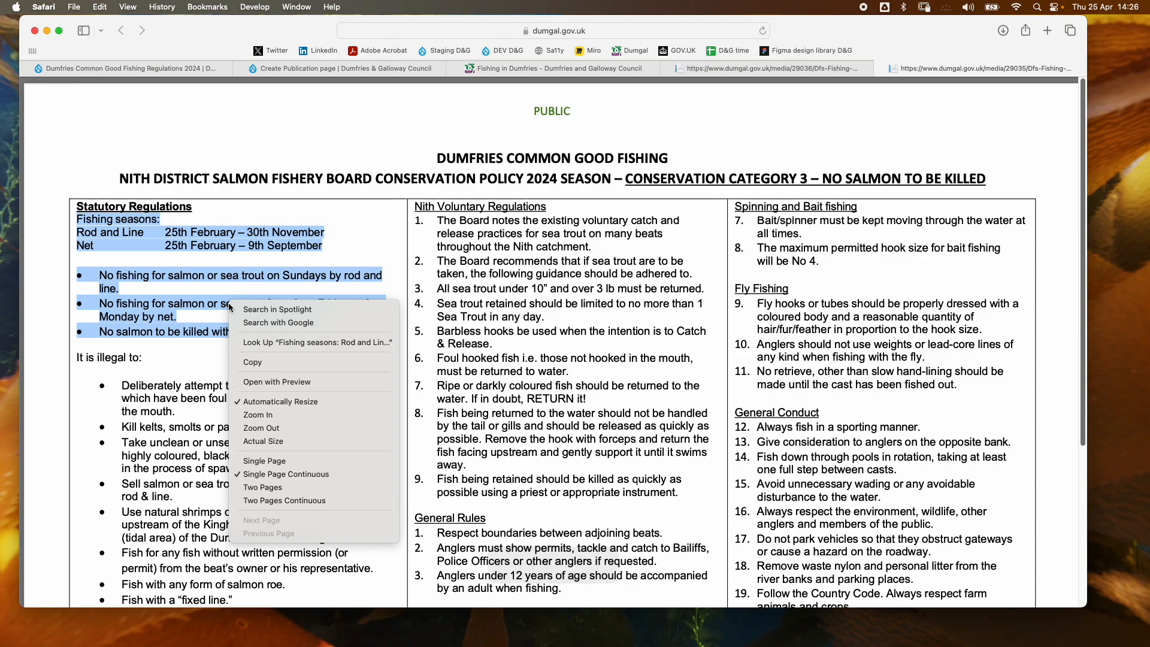
left_click(261, 362)
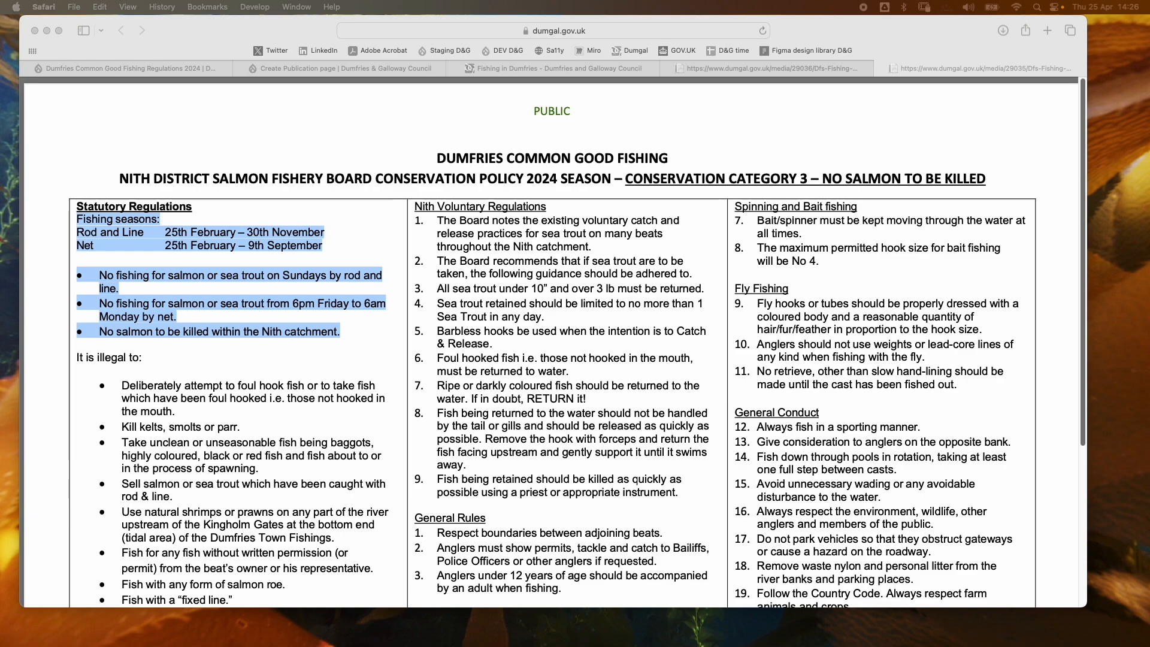
left_click(318, 70)
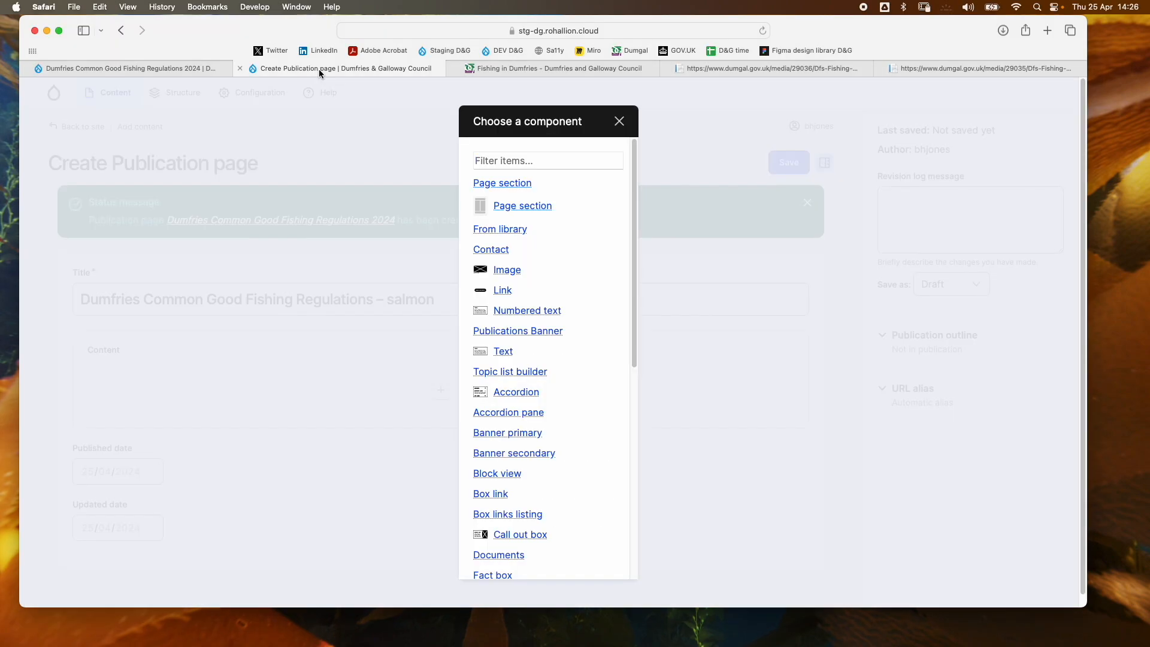
left_click(505, 352)
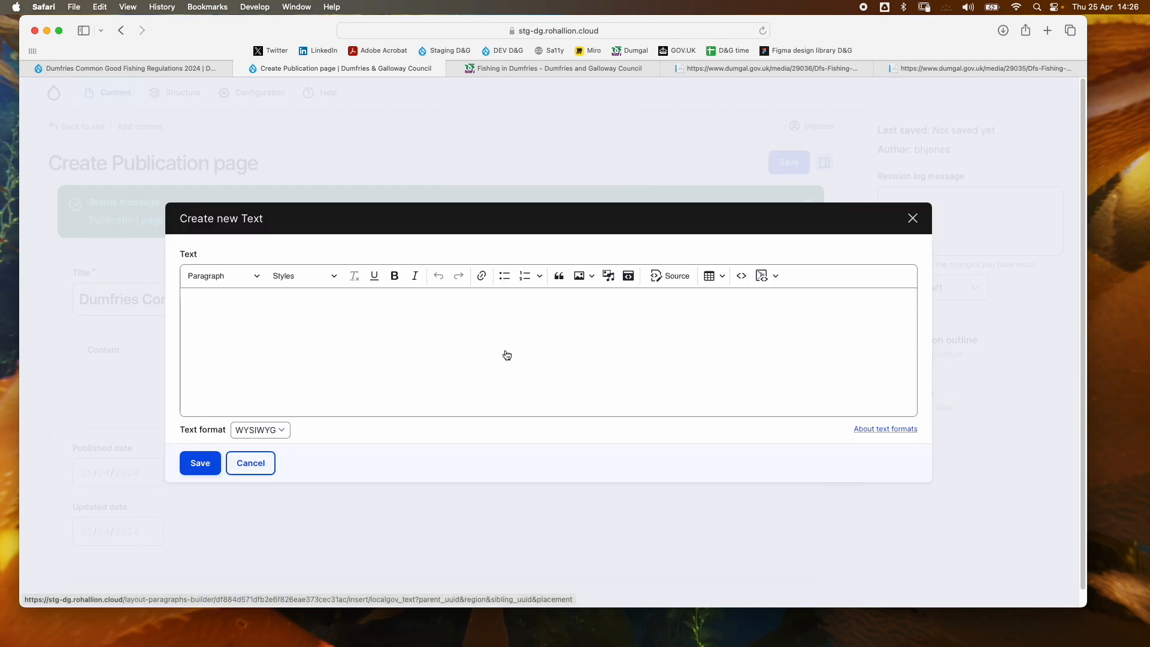
left_click(426, 364)
type("Fishing seasons: Rod and Line 25th February – 30th November Net 25th February – 9th September • No fishing for salmon or sea trout on Sundays by rod and line. • No fishing for salmon or sea trout from 6pm Friday to 6am Monday by net. • No salmon to be killed within the Nith catchment.")
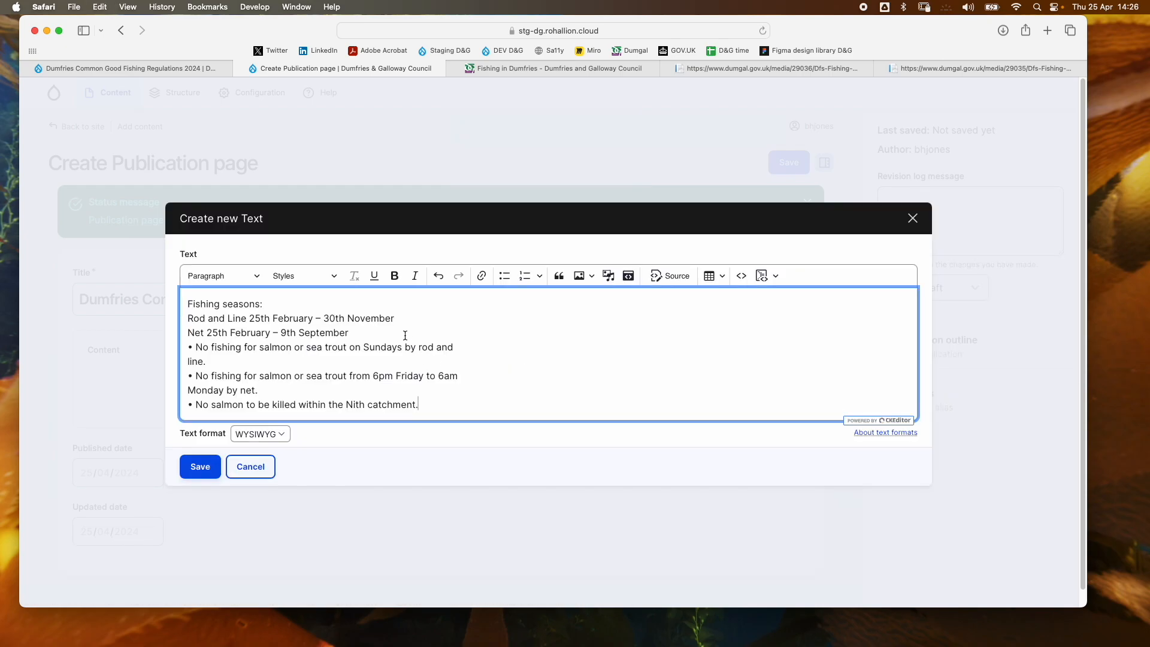
Step: Put "Fishing seasons:" in its own paragraph and format all the lines below it as a bulleted list
key("Return")
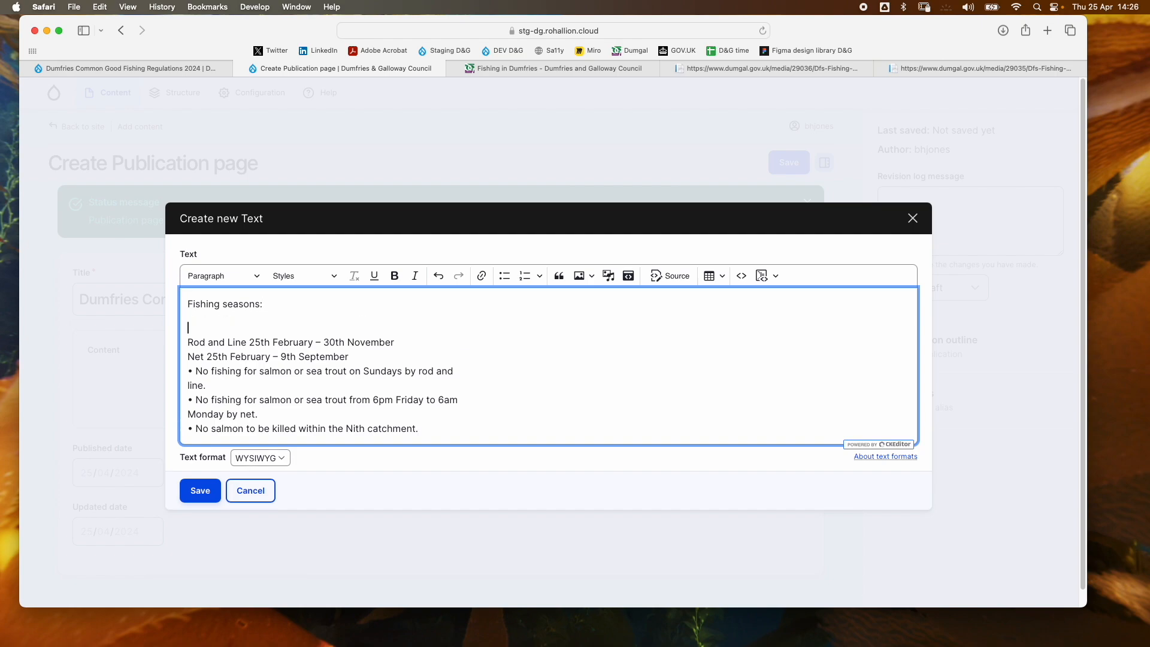
key("Delete")
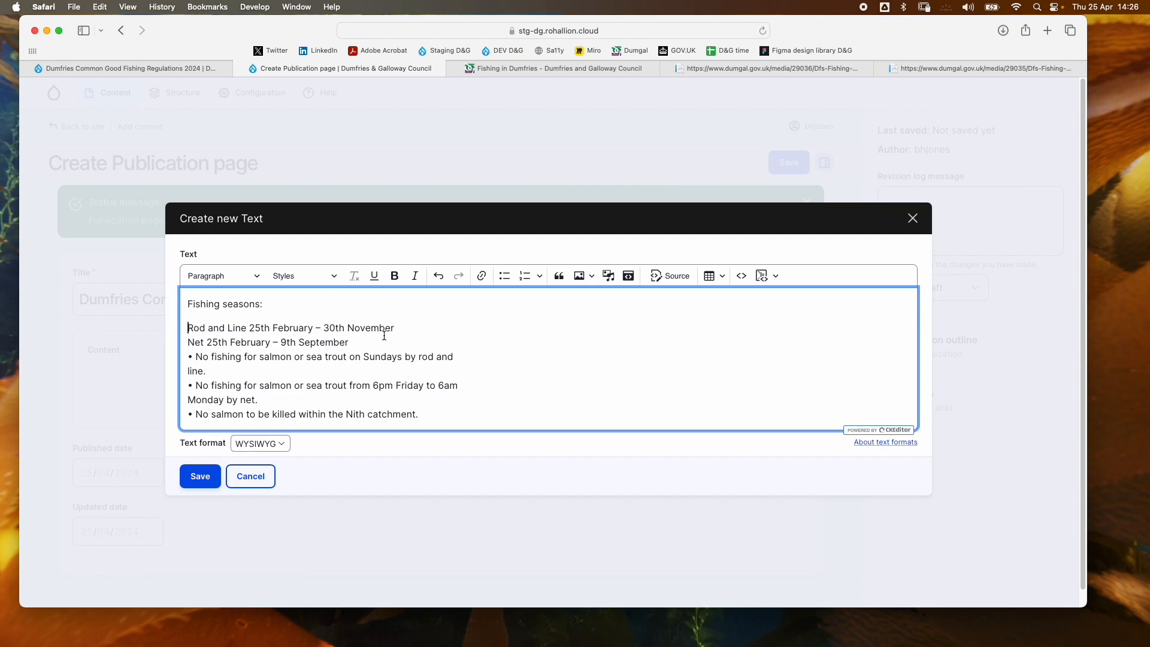
left_click_drag(427, 417, 180, 324)
left_click(504, 275)
Step: Give the rod and line season, the net season and the Sunday fishing restriction separate bullets, removing the leftover pasted bullet character
left_click(436, 329)
key("Return")
key("Delete")
left_click(437, 345)
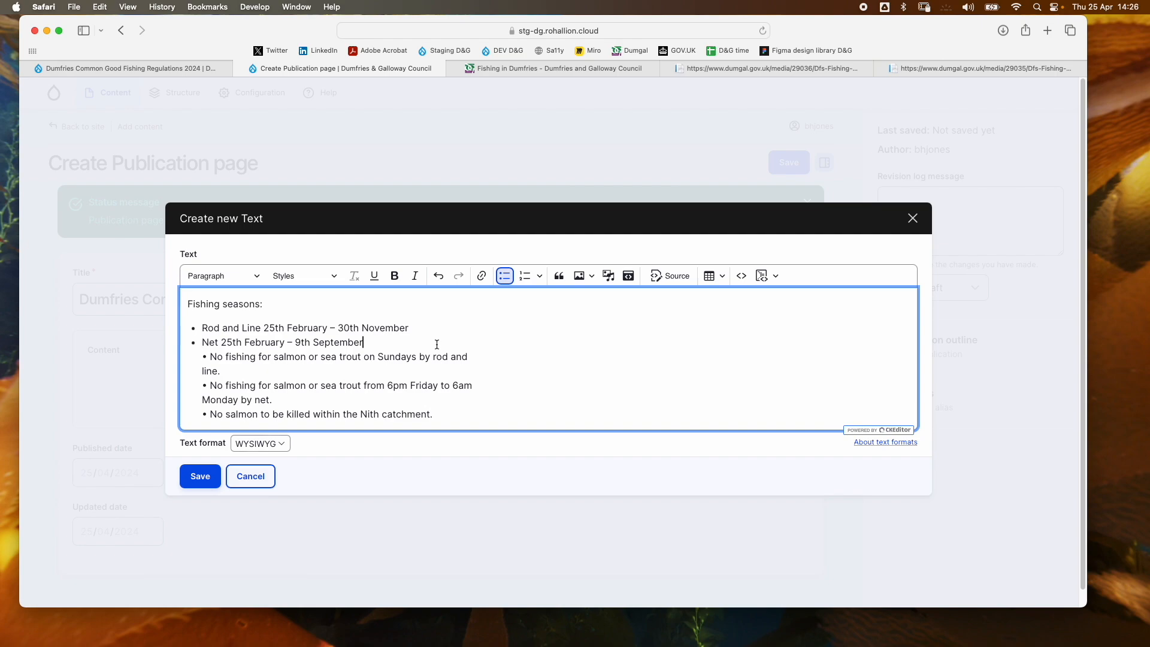
key("Return")
key("Delete")
key("Delete")
key("Delete")
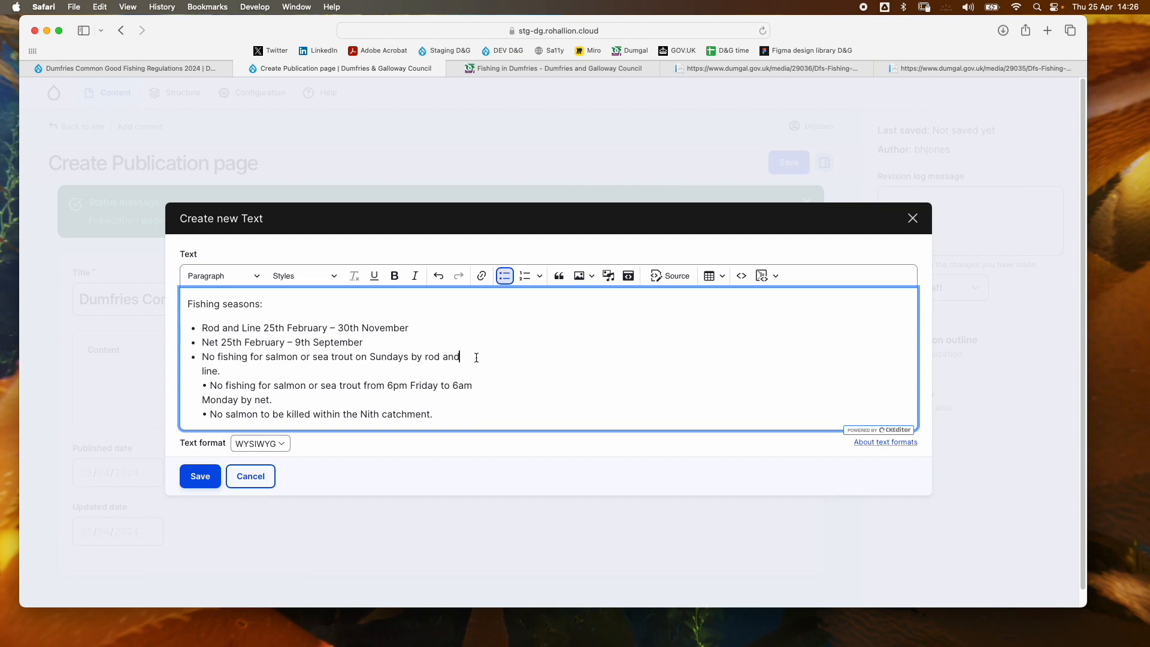
Step: Rejoin the wrapped Sunday restriction into one line and start the 6pm Friday to 6am Monday restriction as a clean separate bullet
key("Delete")
key("Right")
key("Return")
key("Delete")
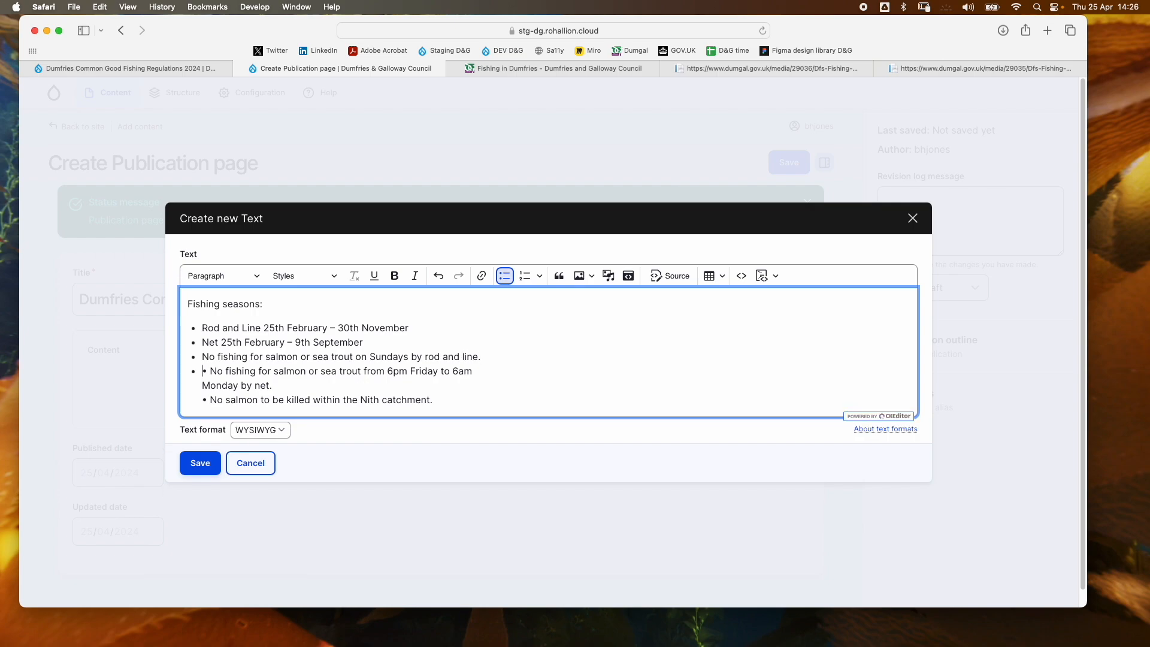
key("Delete")
key("Delete")
Step: Rejoin the wrapped net restriction, make "No salmon to be killed within the Nith catchment." its own bullet, and save the Text component
left_click(533, 360)
left_click(513, 367)
key("Delete")
left_click(538, 372)
key("Return")
key("Delete")
key("Delete")
key("Delete")
left_click(197, 464)
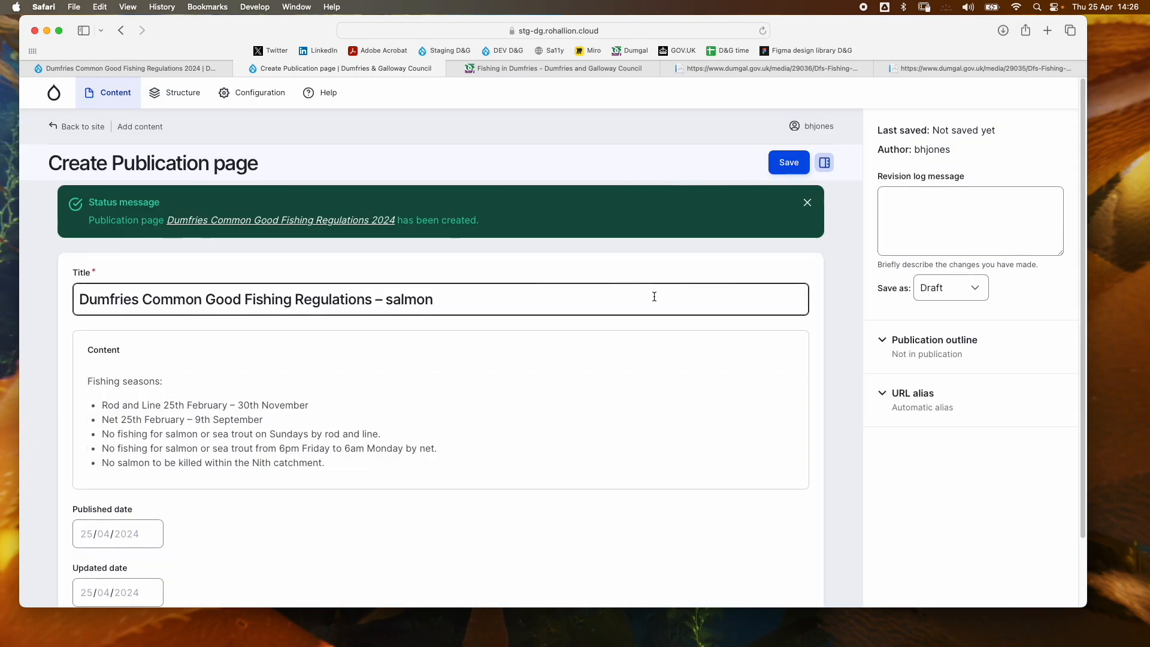
Step: Set the salmon page's published date to 25/04/2024
scroll(652, 296, "down", 3)
left_click(98, 456)
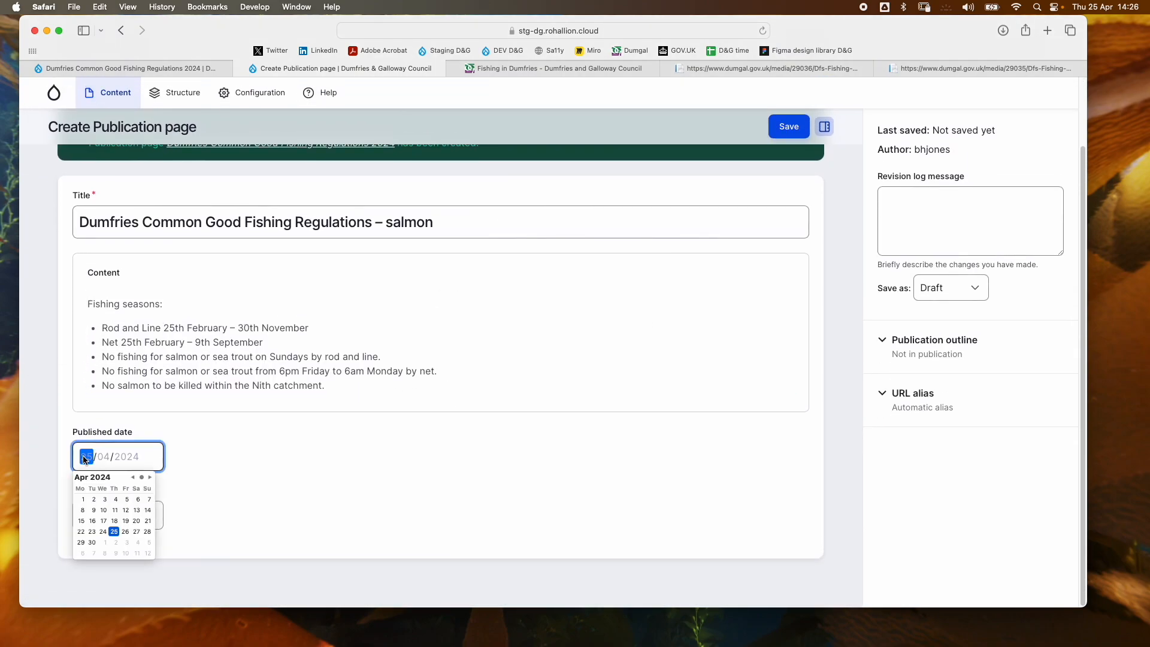
left_click(116, 532)
left_click(282, 495)
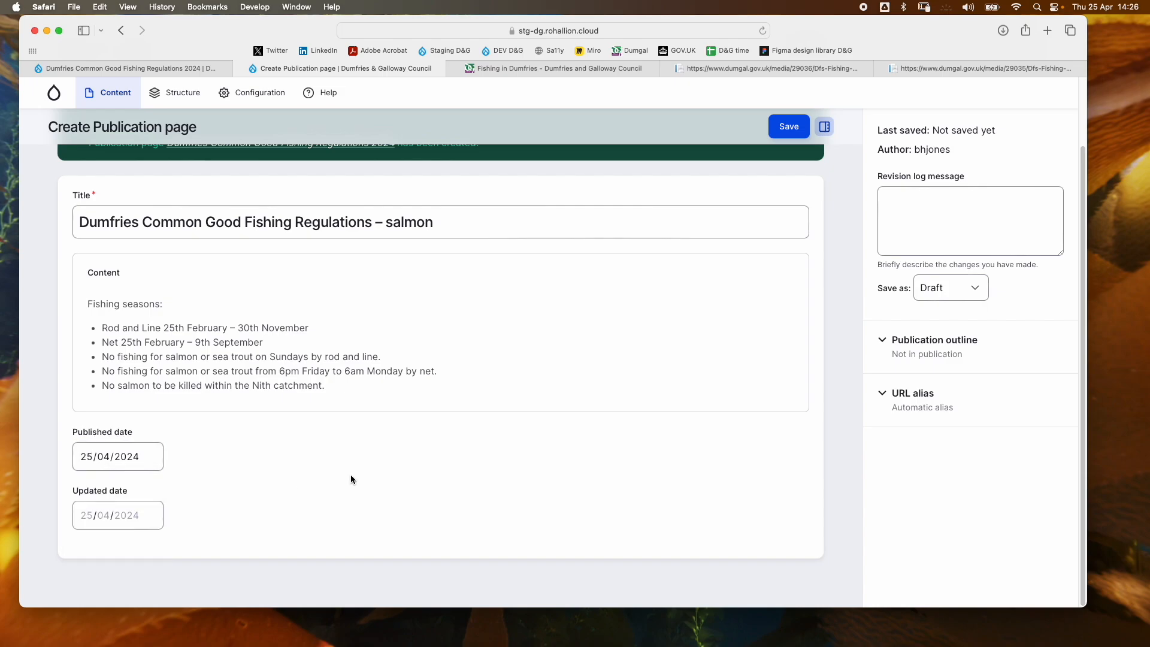
Step: Place the page in the last-listed Dumfries Common Good Fishing Regulations 2024 publication and save it as Published
scroll(688, 382, "up", 1)
left_click(883, 345)
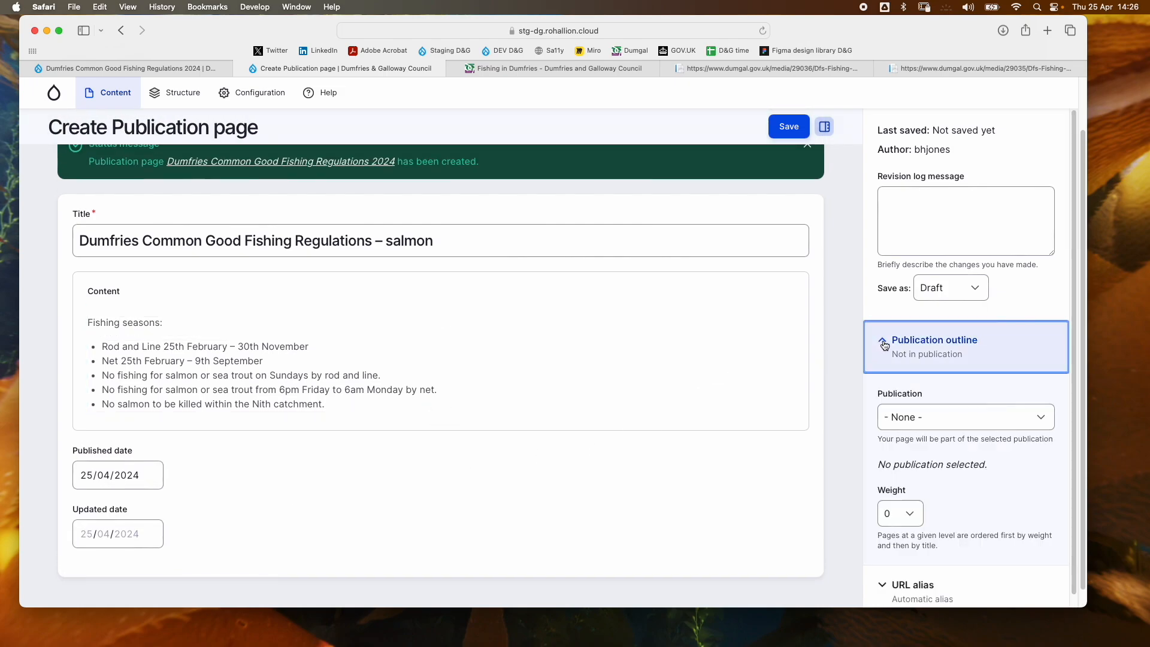
left_click(932, 422)
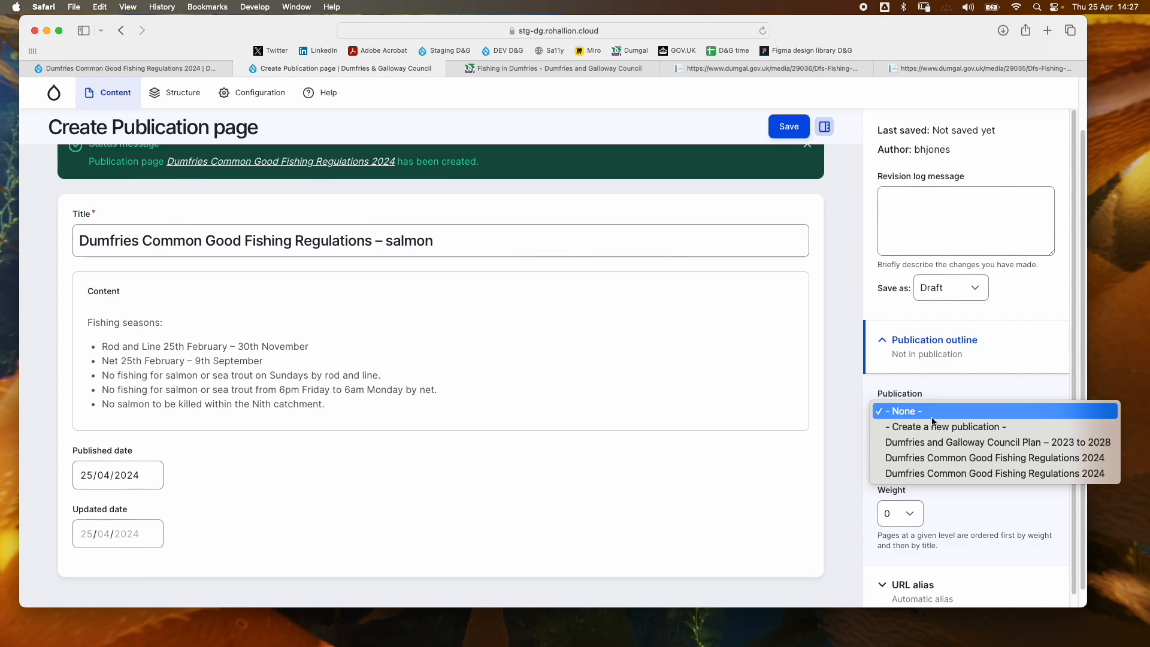
left_click(895, 474)
left_click(946, 289)
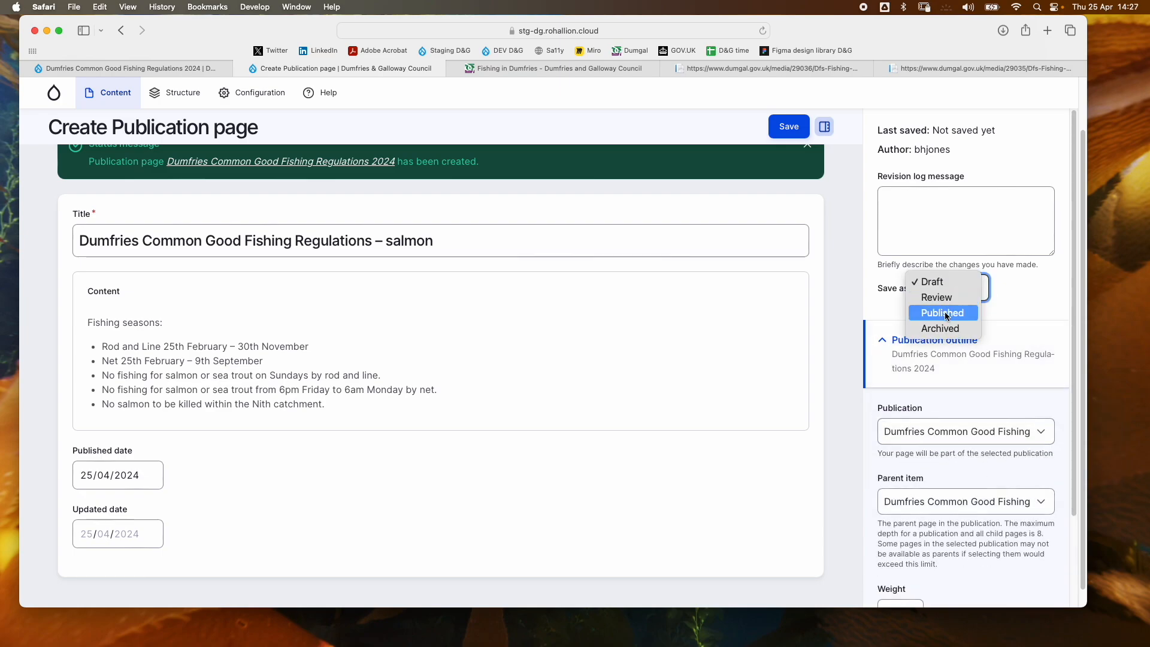
left_click(945, 313)
left_click(788, 129)
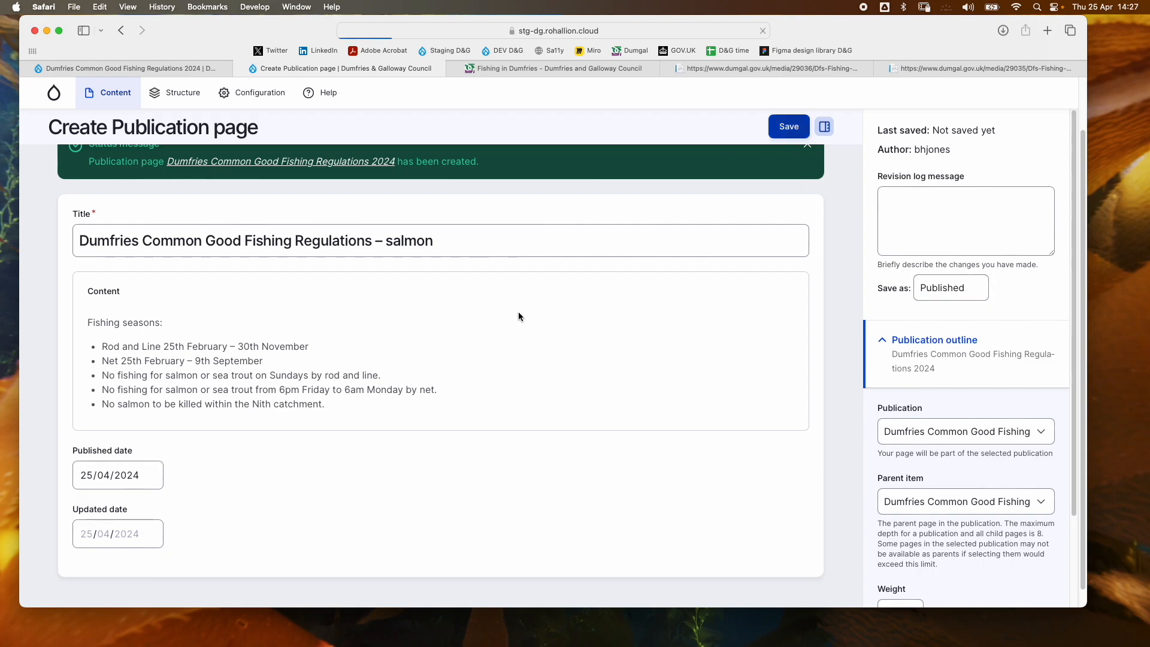
Step: Review the publication name and the page title at the head of the published salmon page
scroll(519, 311, "down", 2)
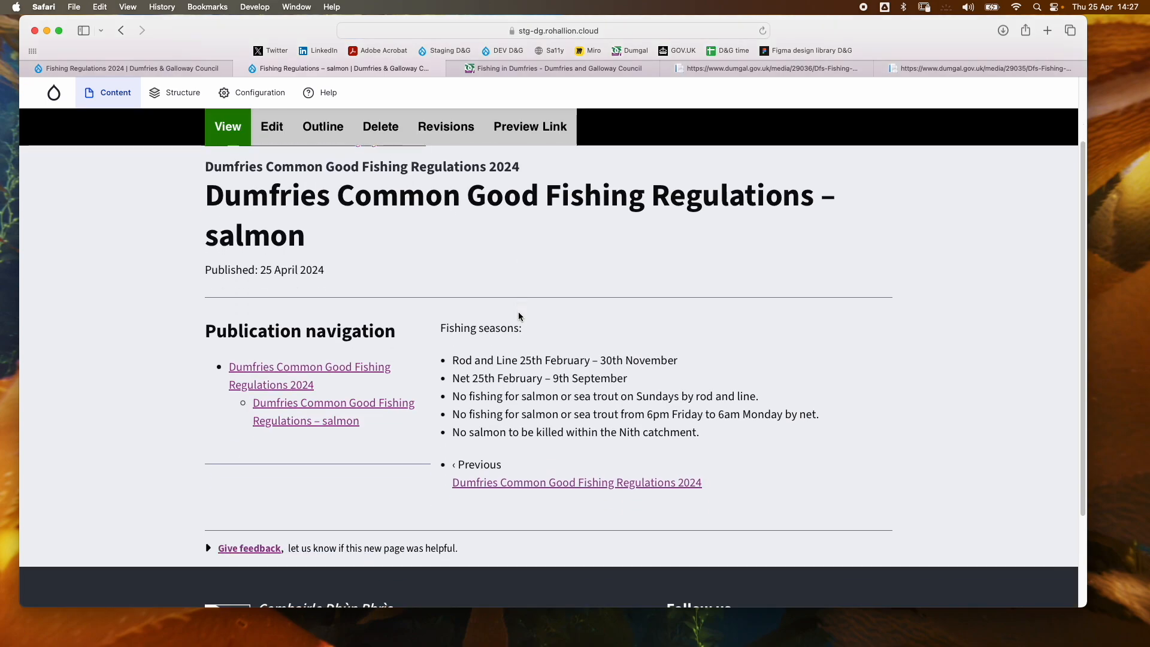
left_click_drag(206, 168, 525, 166)
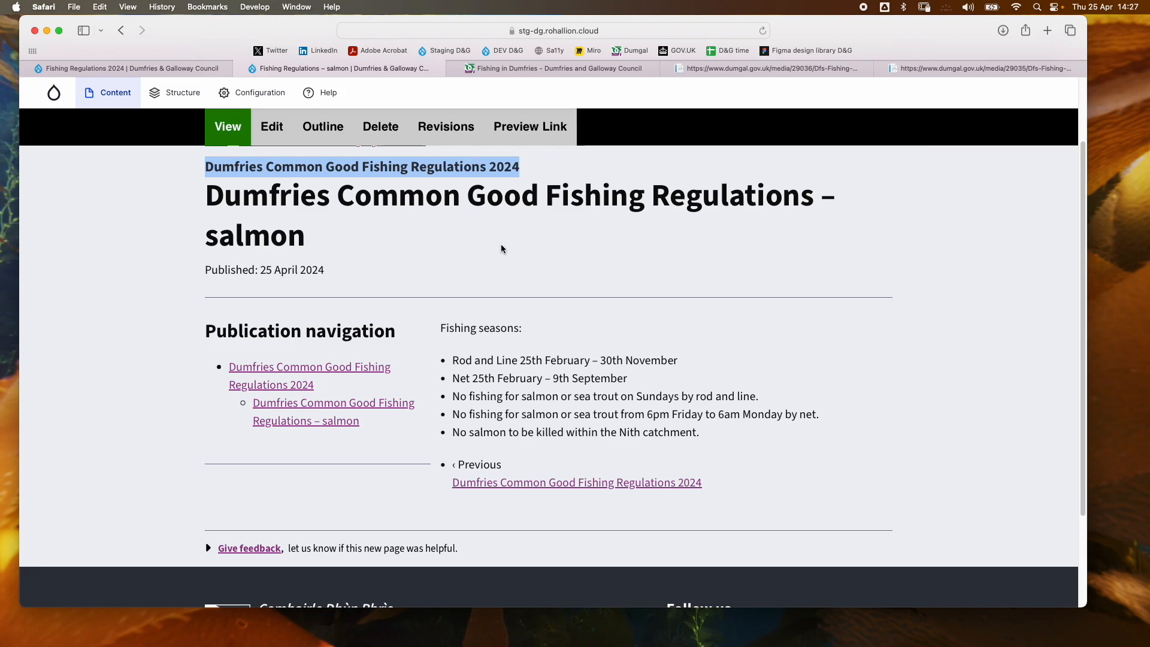
left_click(312, 240)
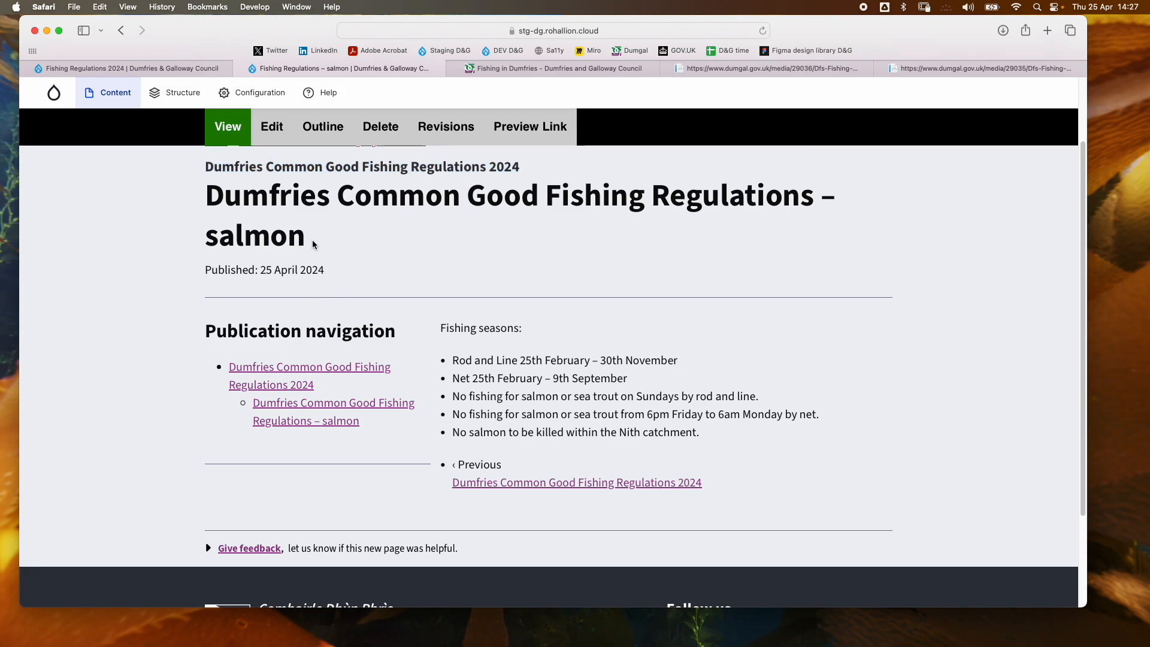
left_click_drag(311, 239, 216, 196)
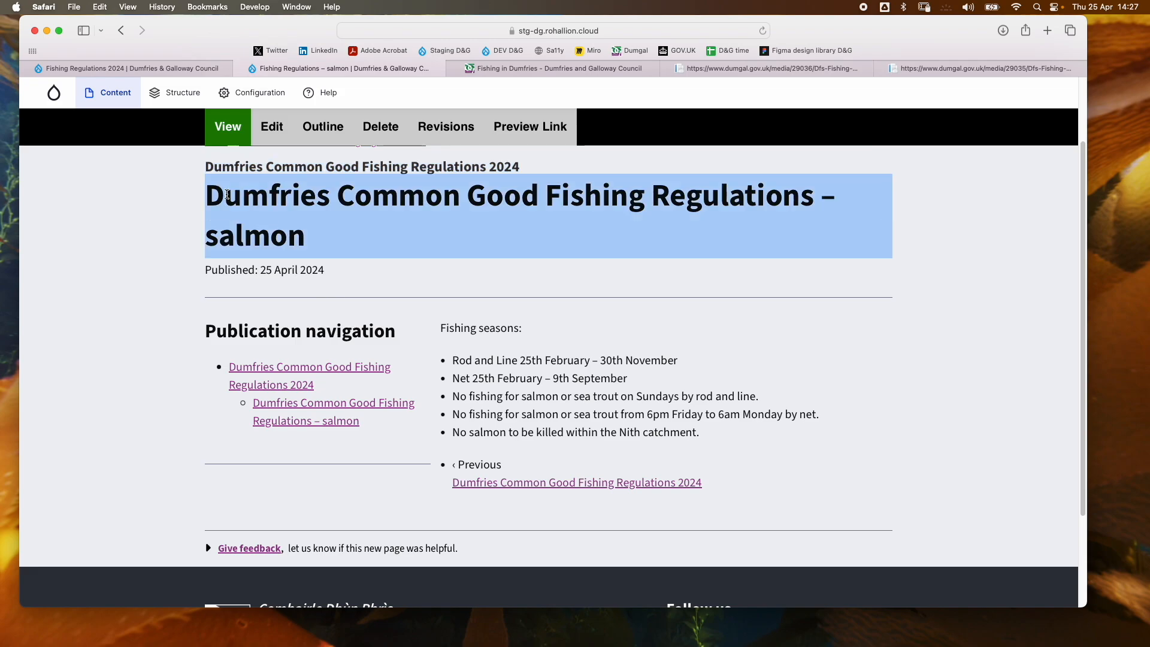
left_click(135, 372)
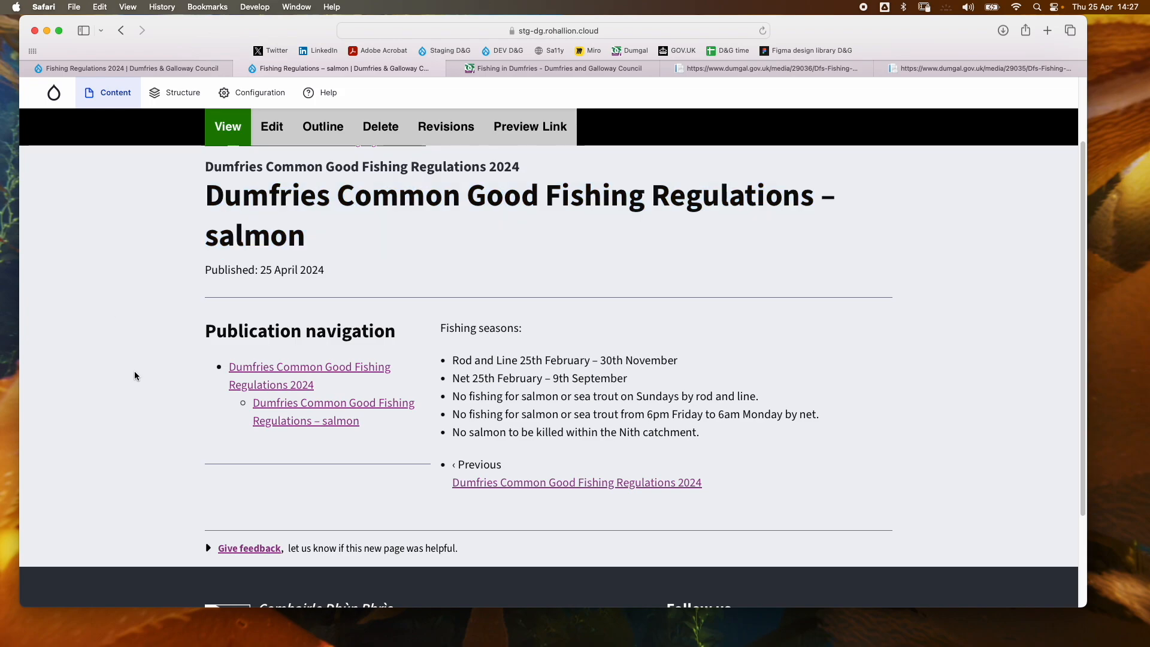
Step: Check the publication navigation and the previous and next links by moving between the top-level page and the salmon page
scroll(206, 363, "down", 3)
left_click(245, 304)
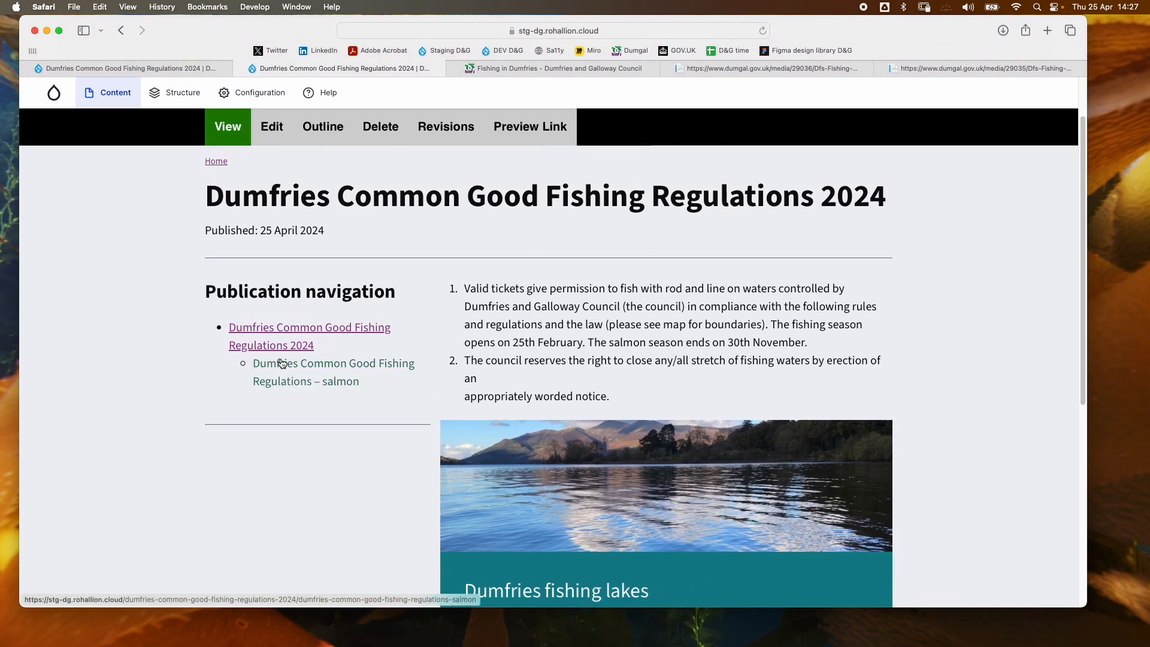
left_click(282, 362)
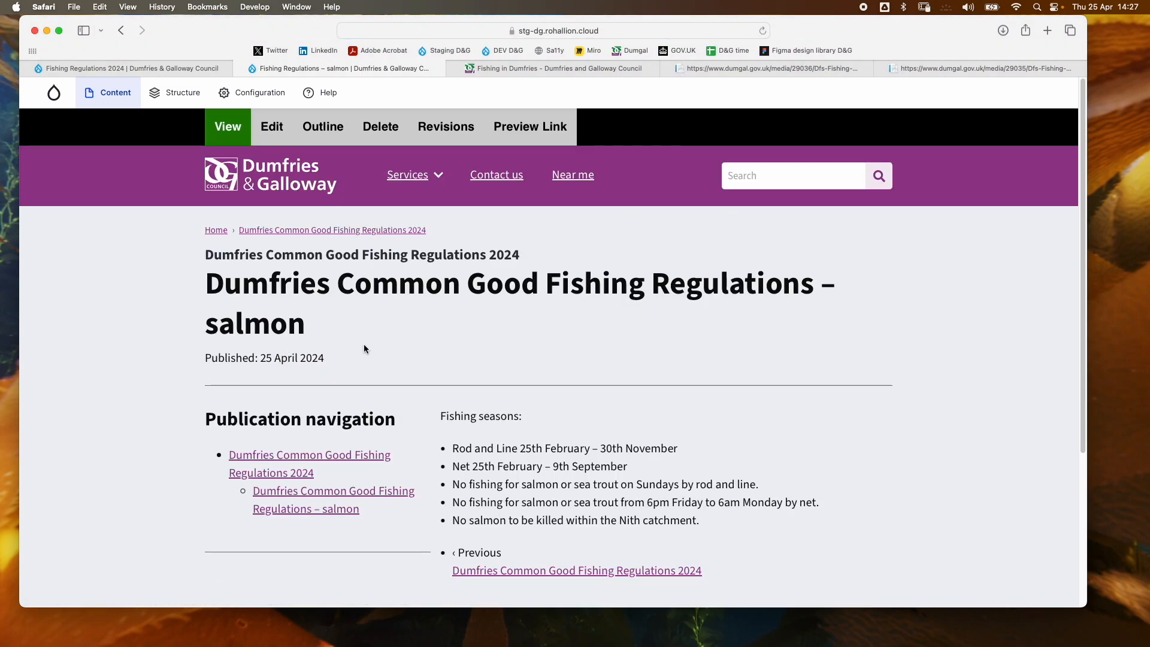
scroll(362, 344, "down", 8)
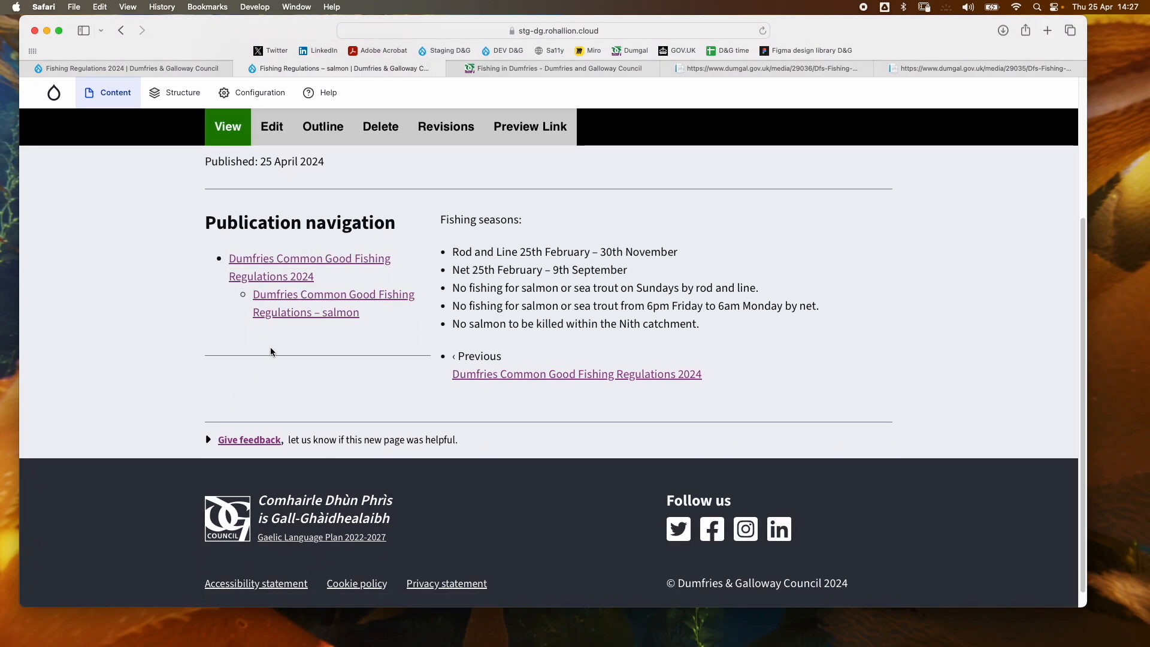
left_click(479, 374)
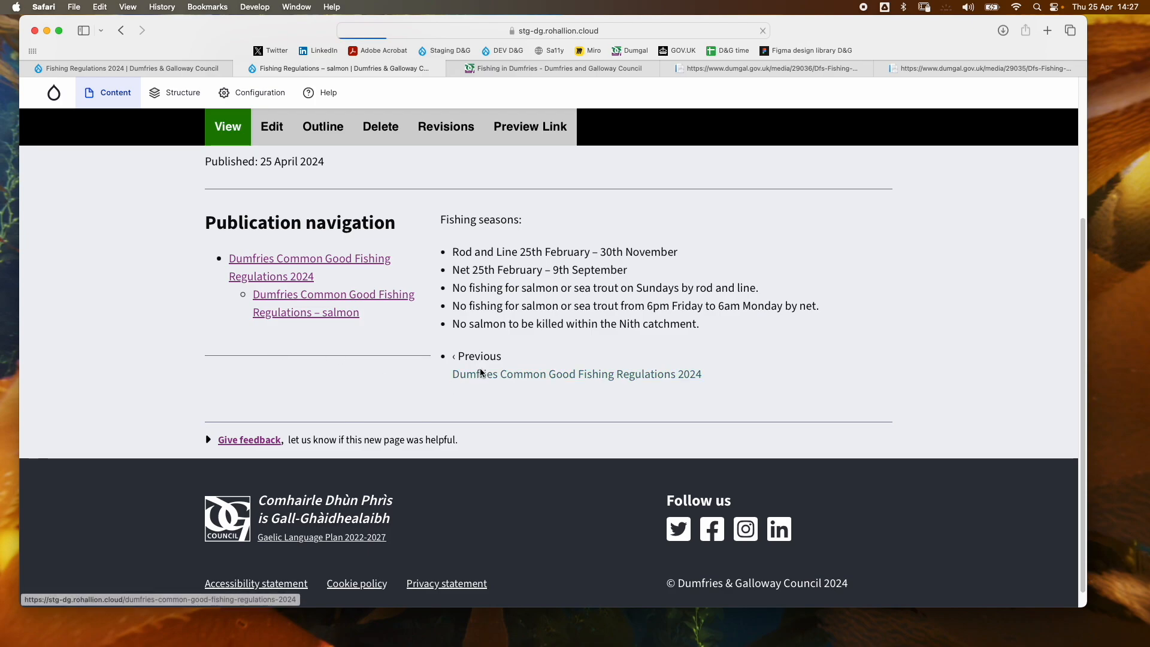
scroll(479, 373, "down", 10)
left_click(638, 358)
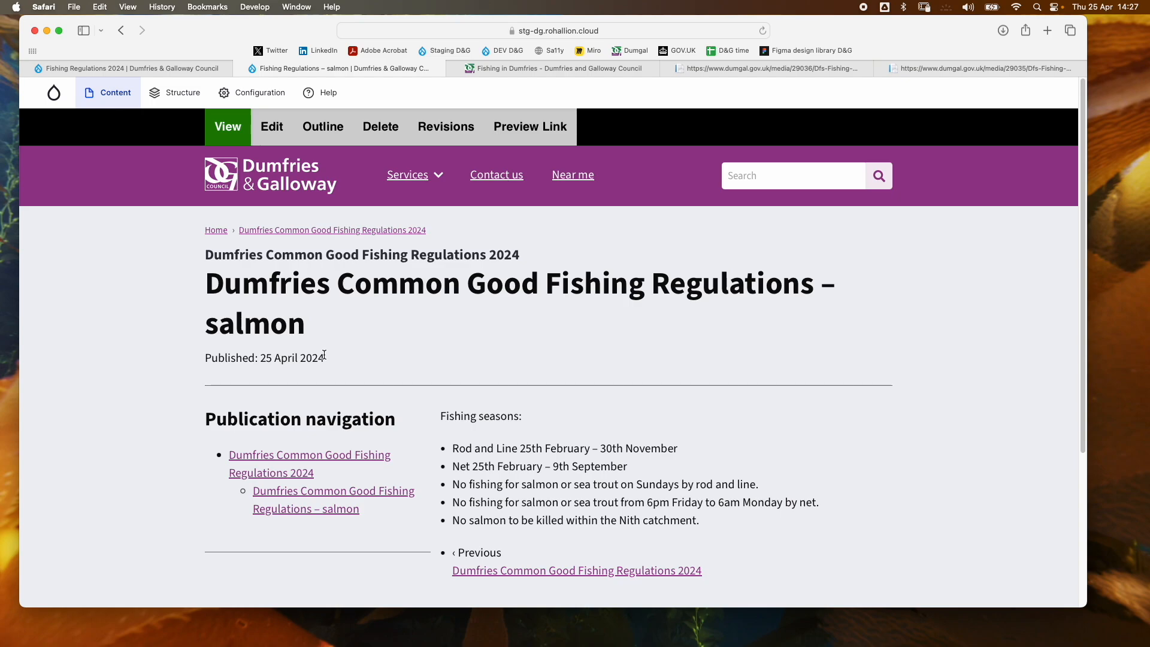
scroll(323, 354, "down", 3)
scroll(323, 355, "up", 3)
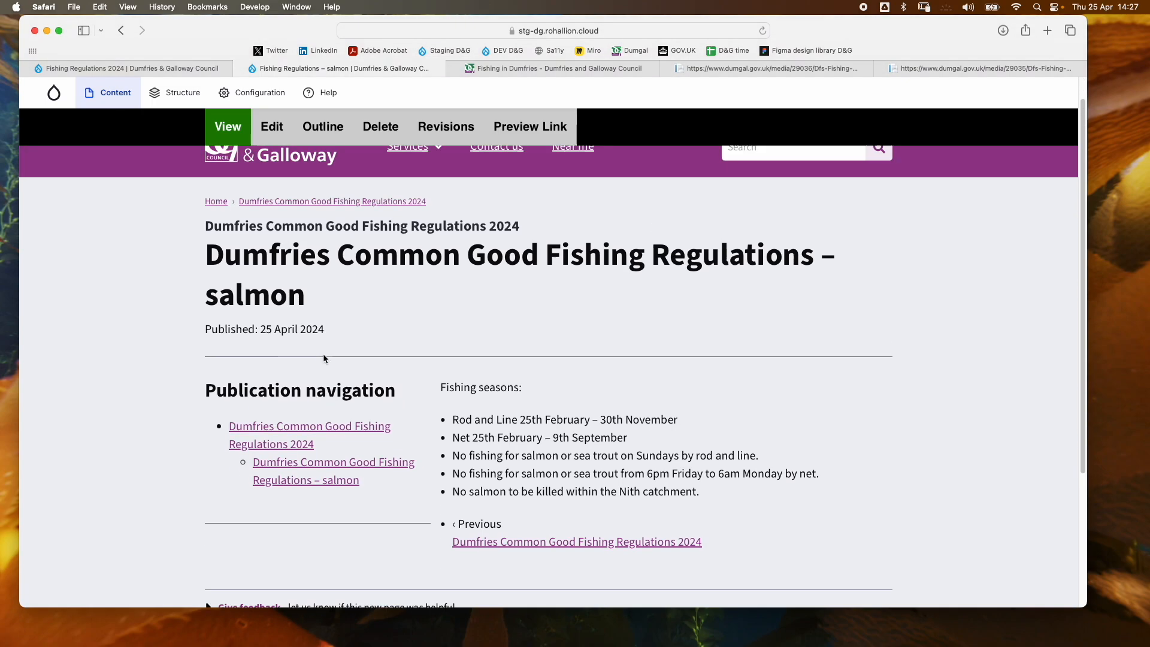
Step: Reopen the salmon page's Text component for editing and format "Fishing seasons:" as Heading 2
left_click(276, 124)
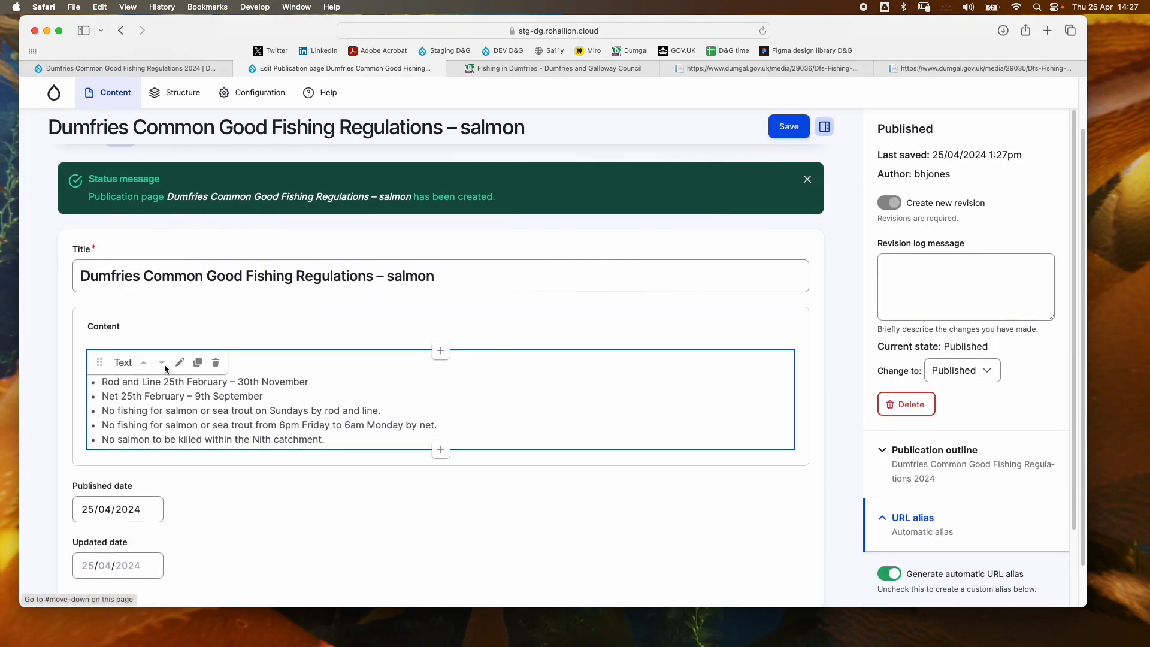
left_click(181, 366)
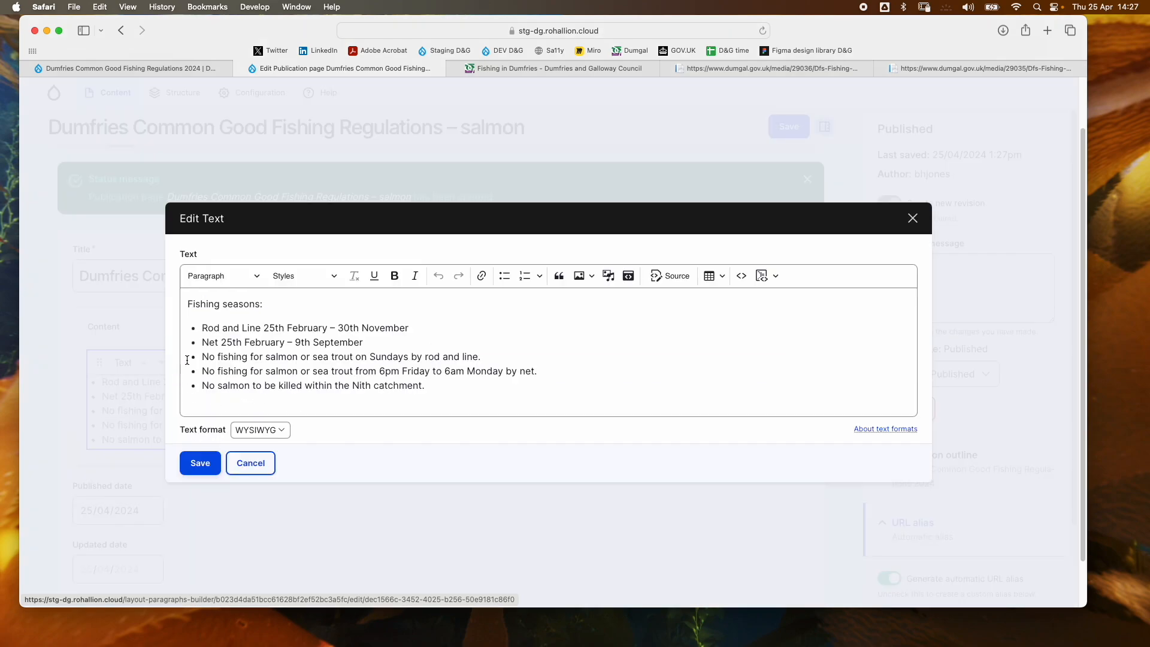
left_click(272, 303)
left_click_drag(272, 303, 184, 300)
left_click(206, 276)
left_click(206, 344)
Step: Add the paragraphs "Another H2" and "Some text" below the bulleted list
left_click(436, 397)
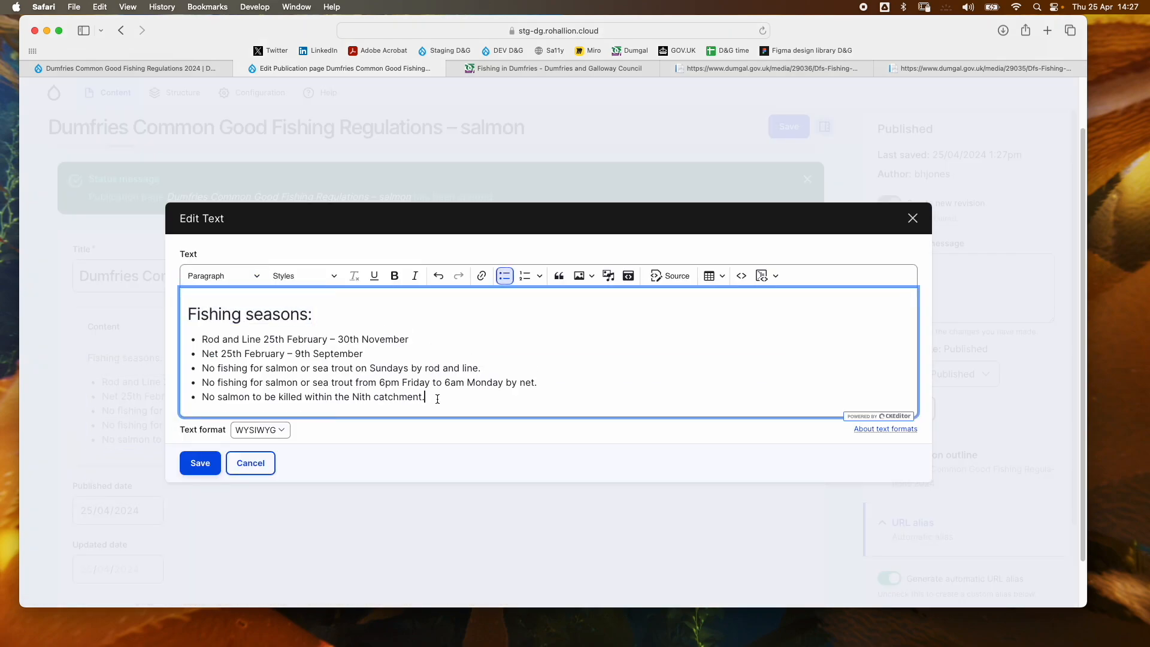
key("Return")
key("Return")
type("A")
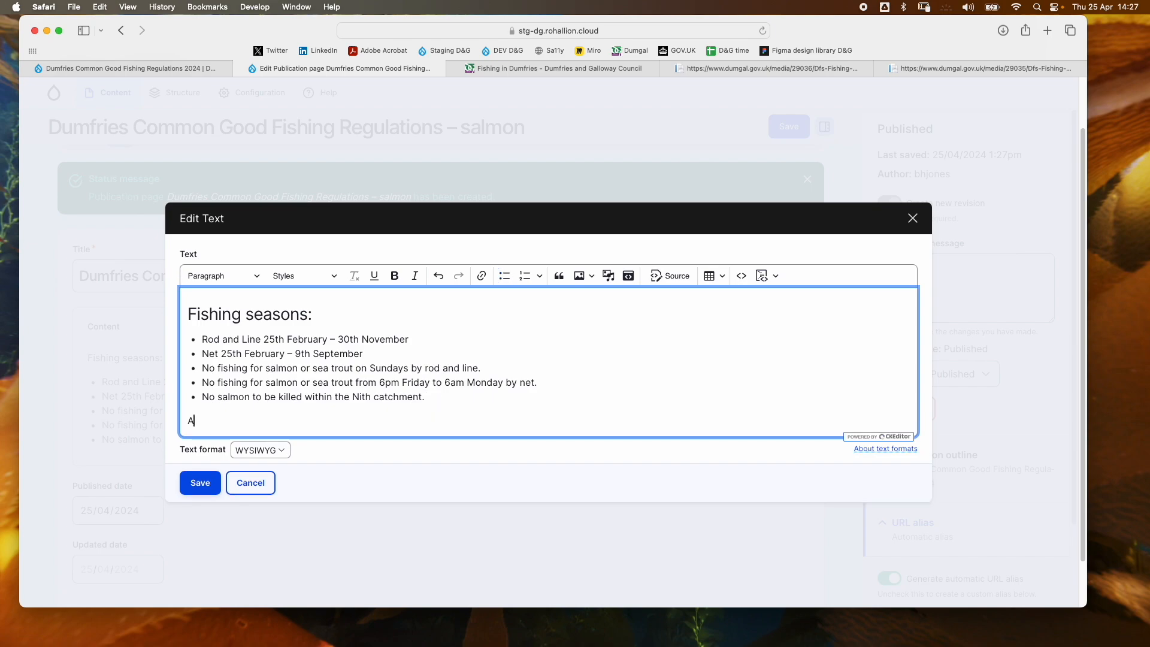
type("nother H2")
key("Return")
type("Some text")
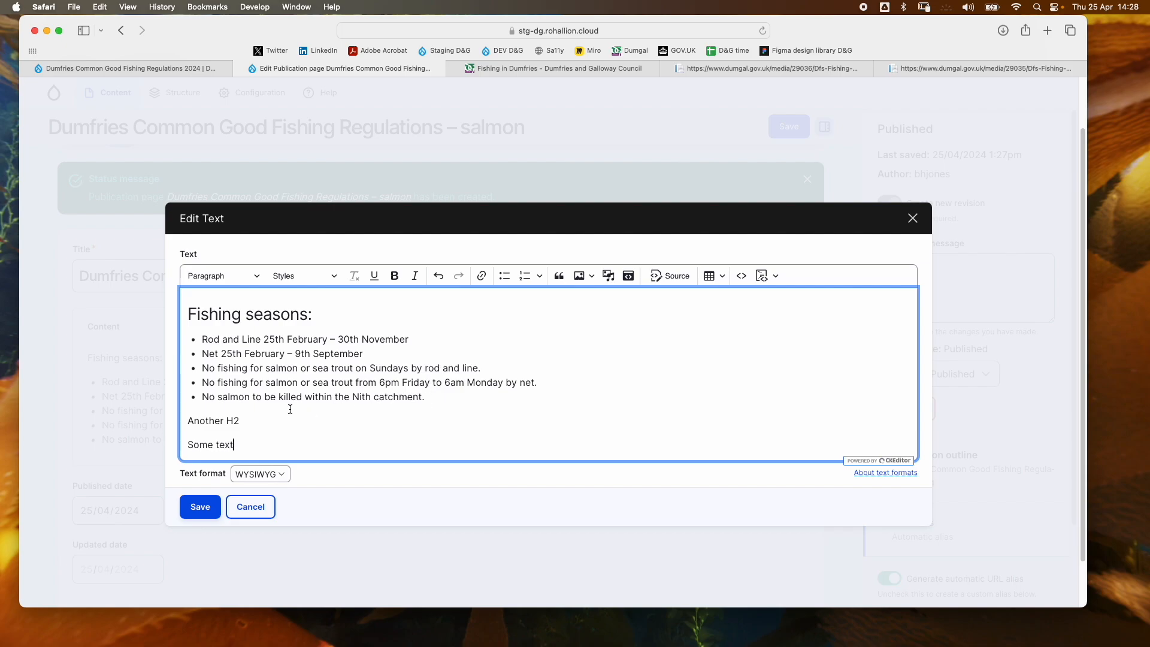
Step: Format "Another H2" as Heading 2, save the Text component and the page, and review the On this page links
left_click(222, 420)
left_click(217, 285)
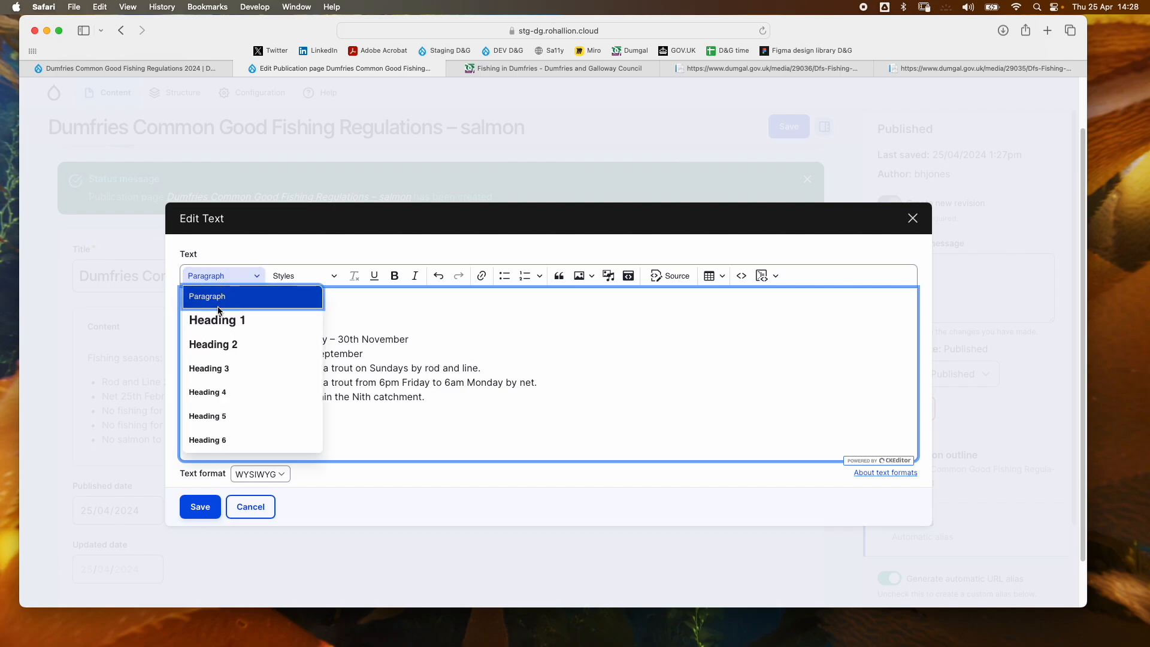
left_click(213, 345)
left_click(197, 520)
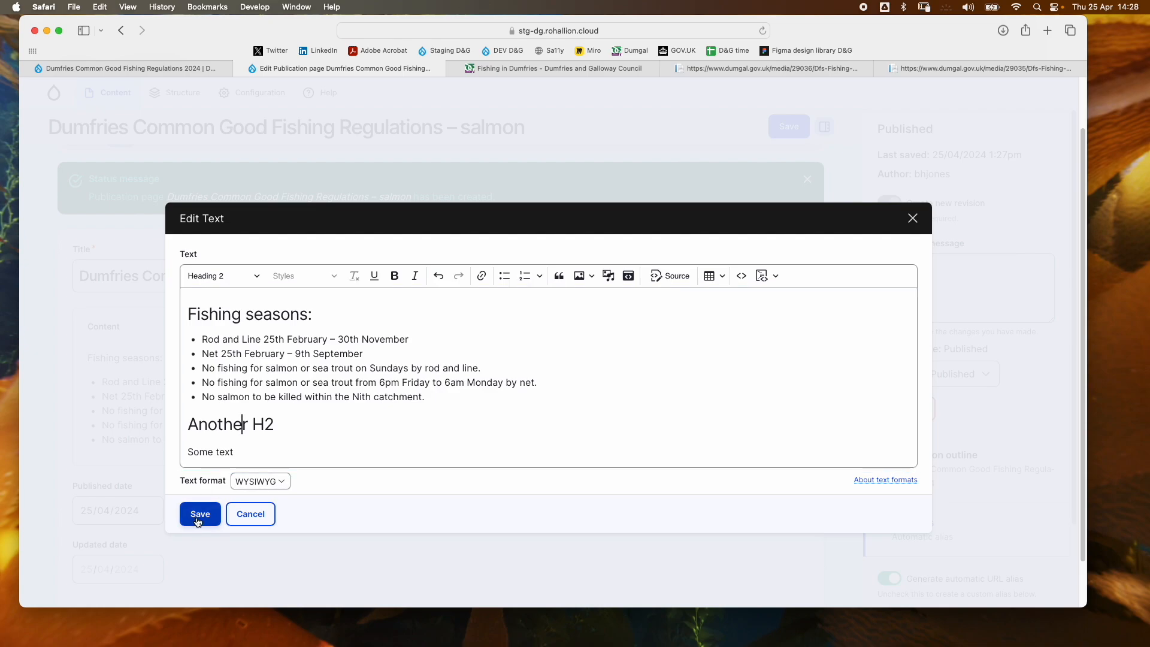
left_click(781, 128)
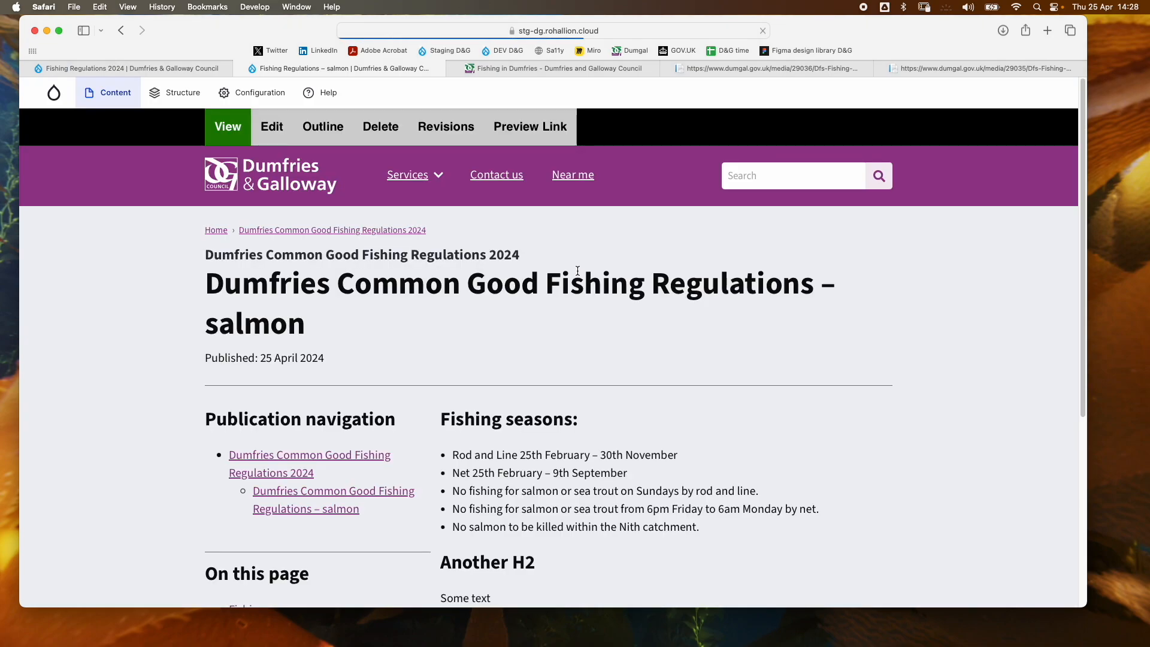
scroll(577, 275, "down", 5)
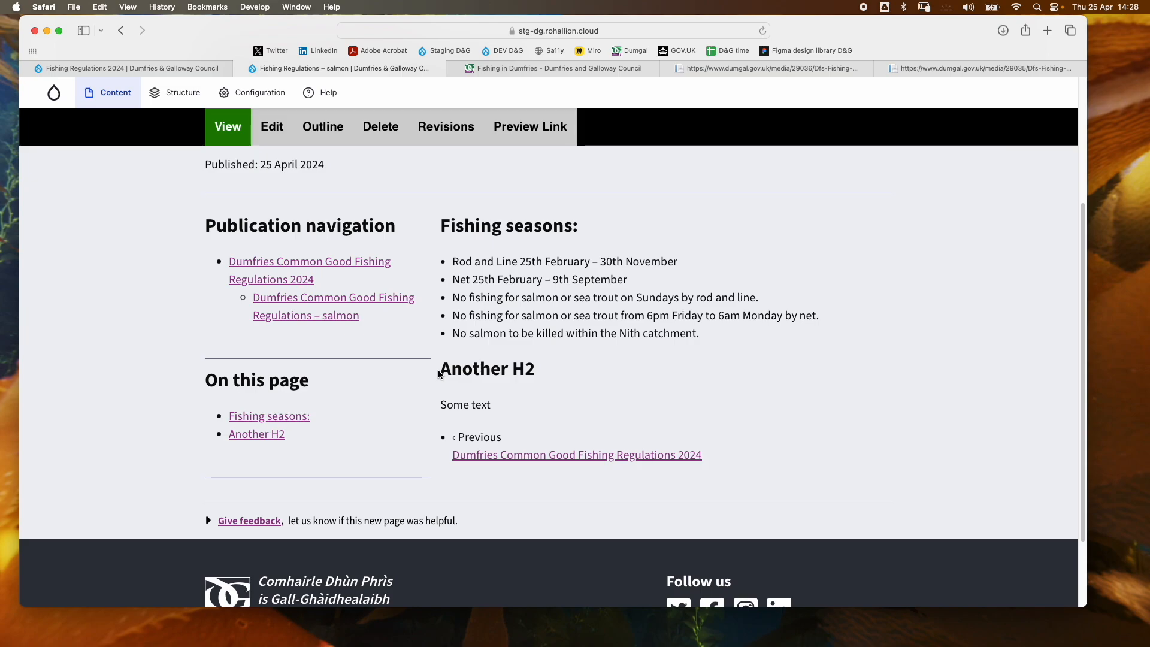
scroll(516, 325, "up", 5)
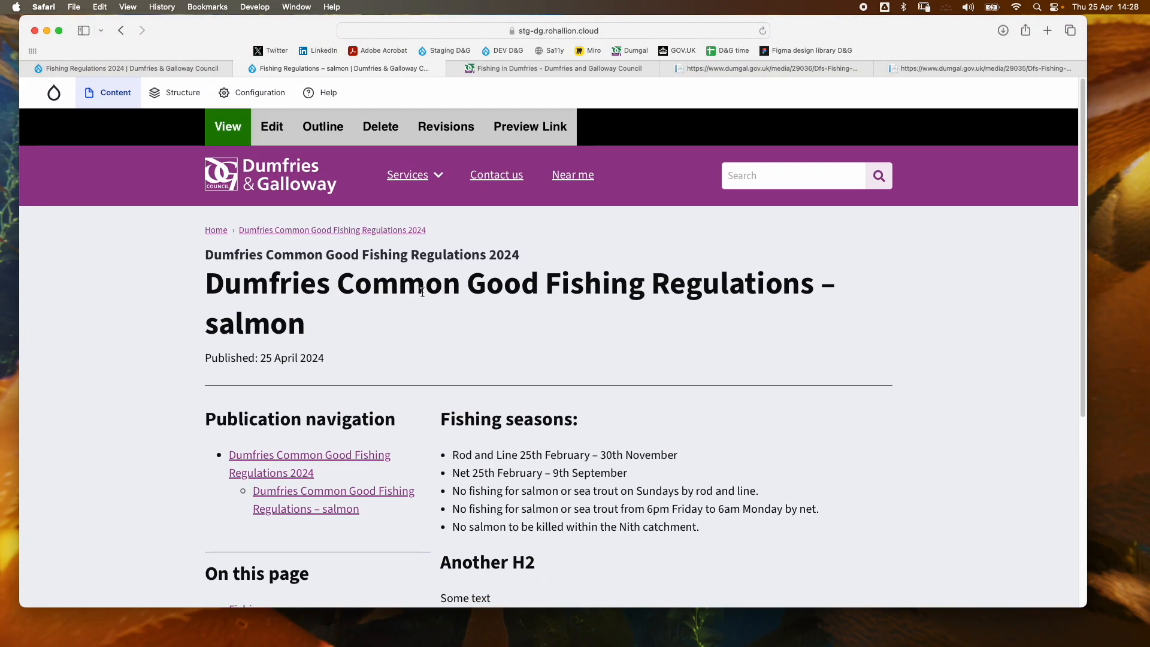
Step: Filter the site content by the Publication cover page type and open the Dumfries Common Good Fishing Regulations cover page
left_click(154, 69)
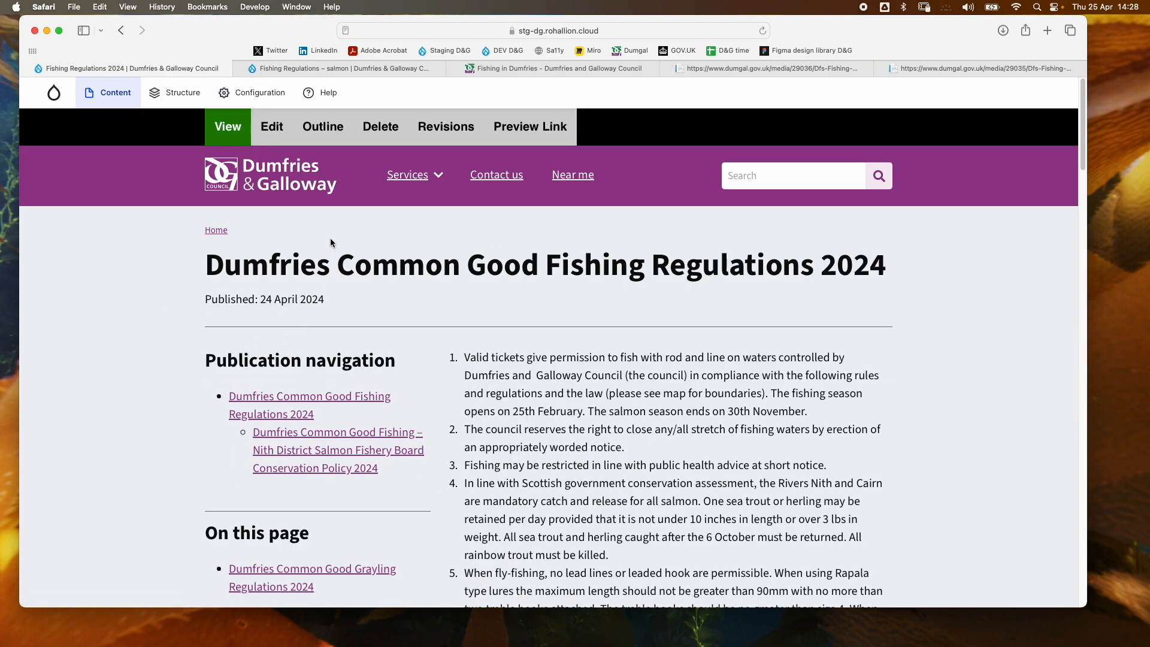
left_click(114, 92)
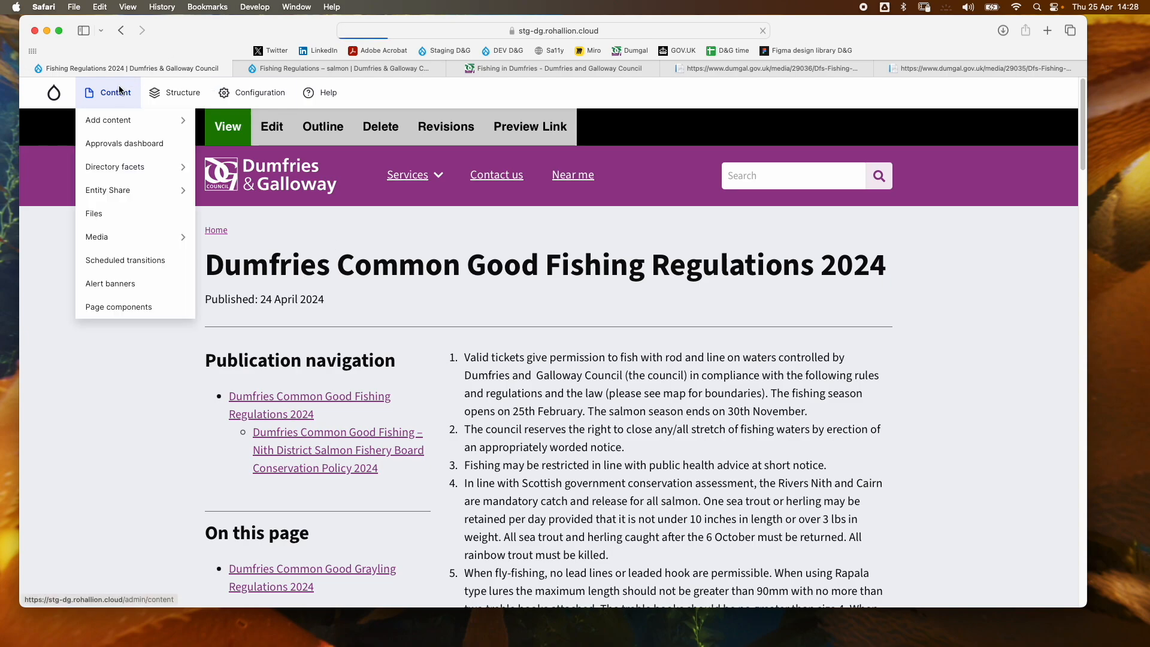
scroll(241, 400, "down", 3)
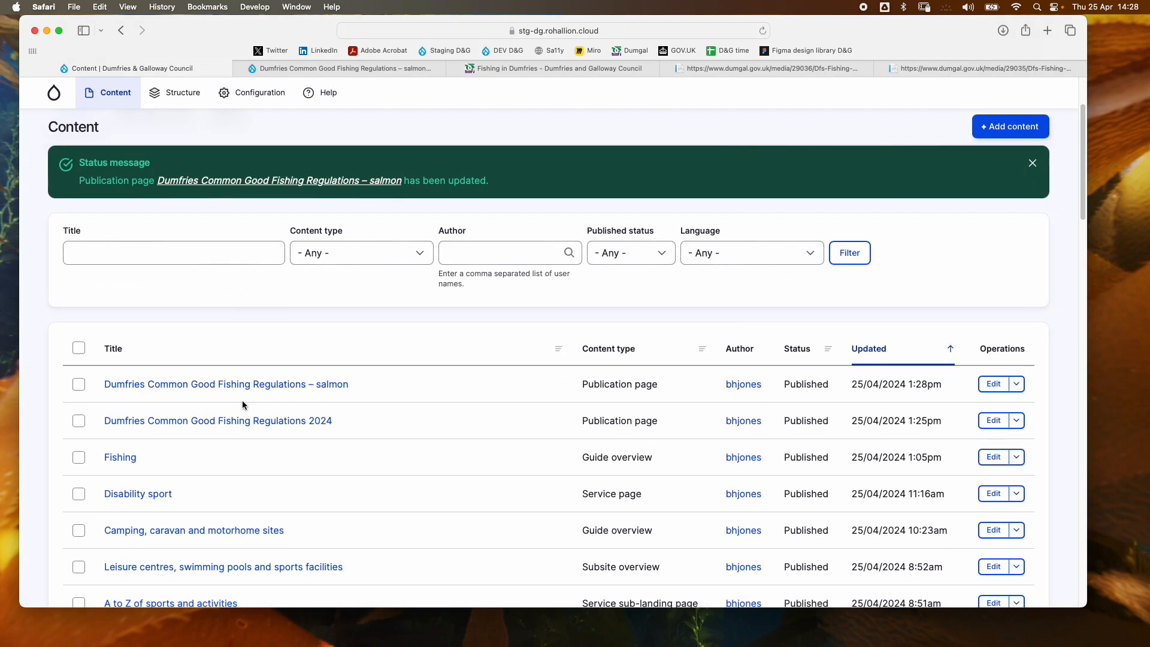
left_click(347, 252)
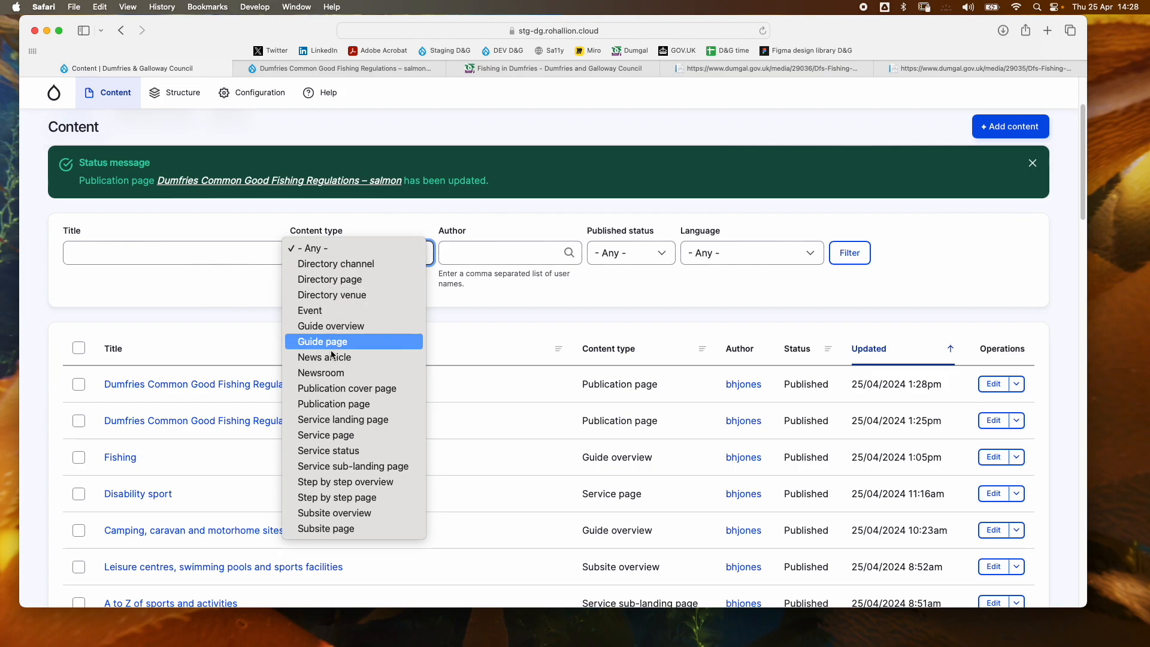
left_click(330, 389)
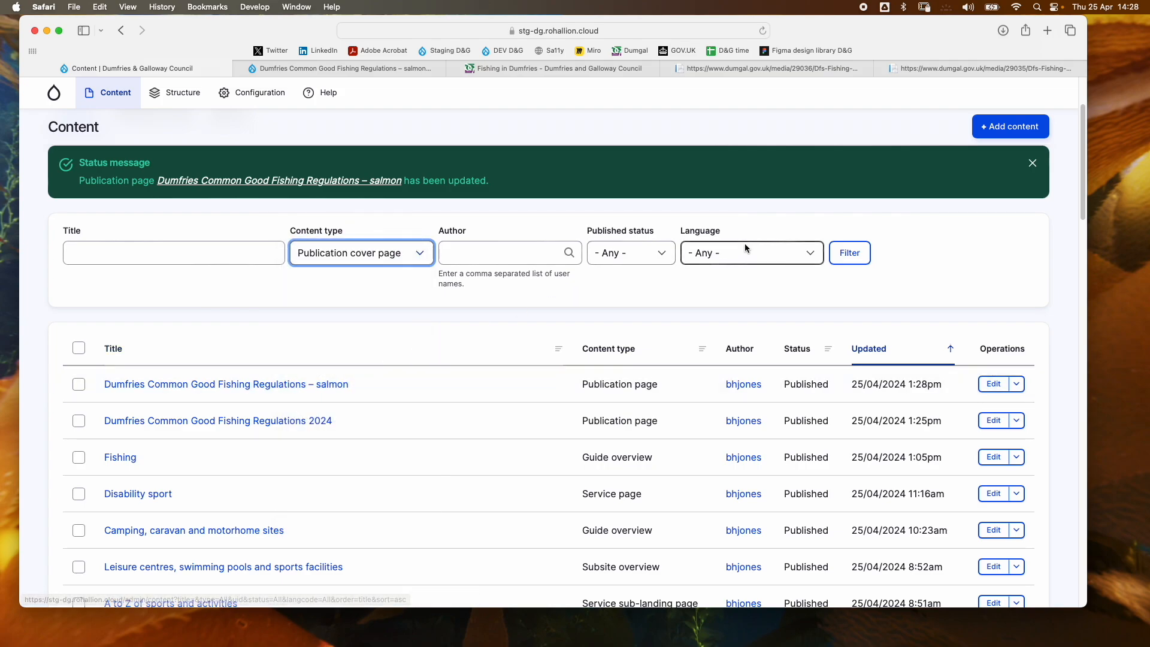
left_click(848, 254)
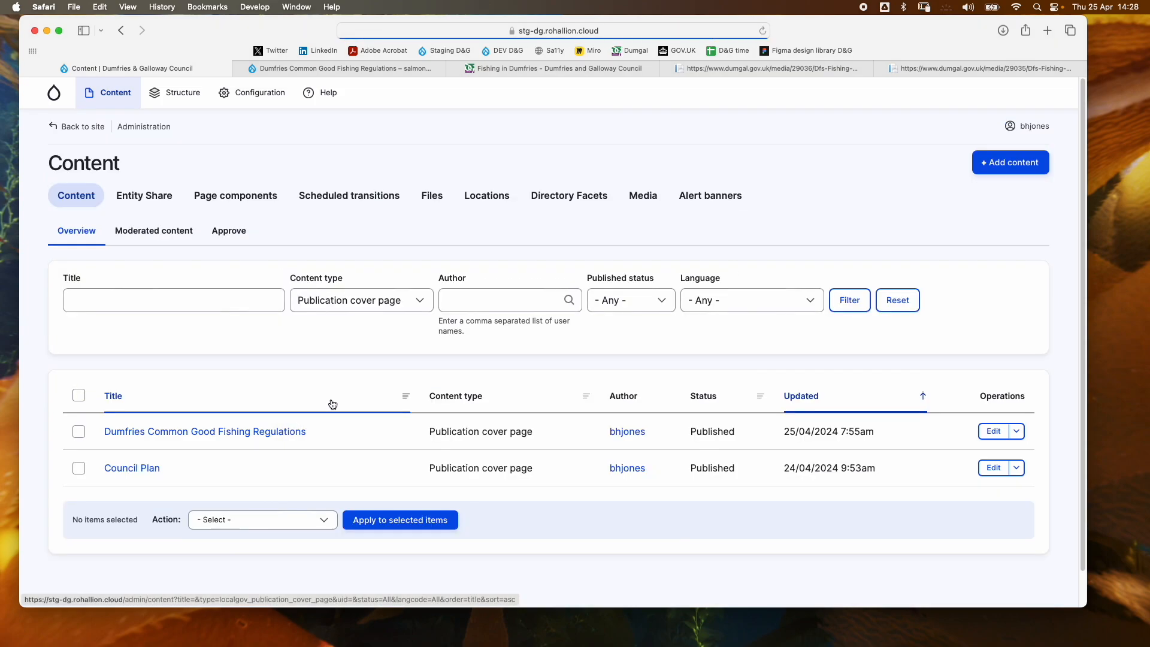
left_click(186, 432)
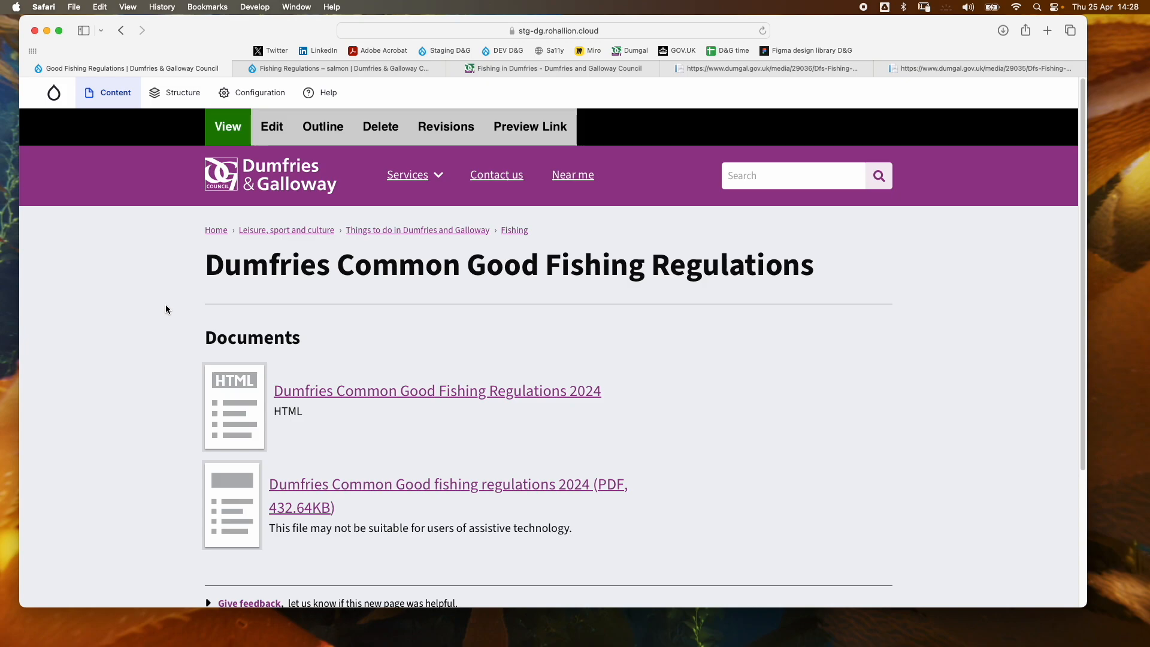
Step: Review the cover page's HTML and PDF documents, open the HTML publication, and return to the cover page
scroll(165, 309, "down", 2)
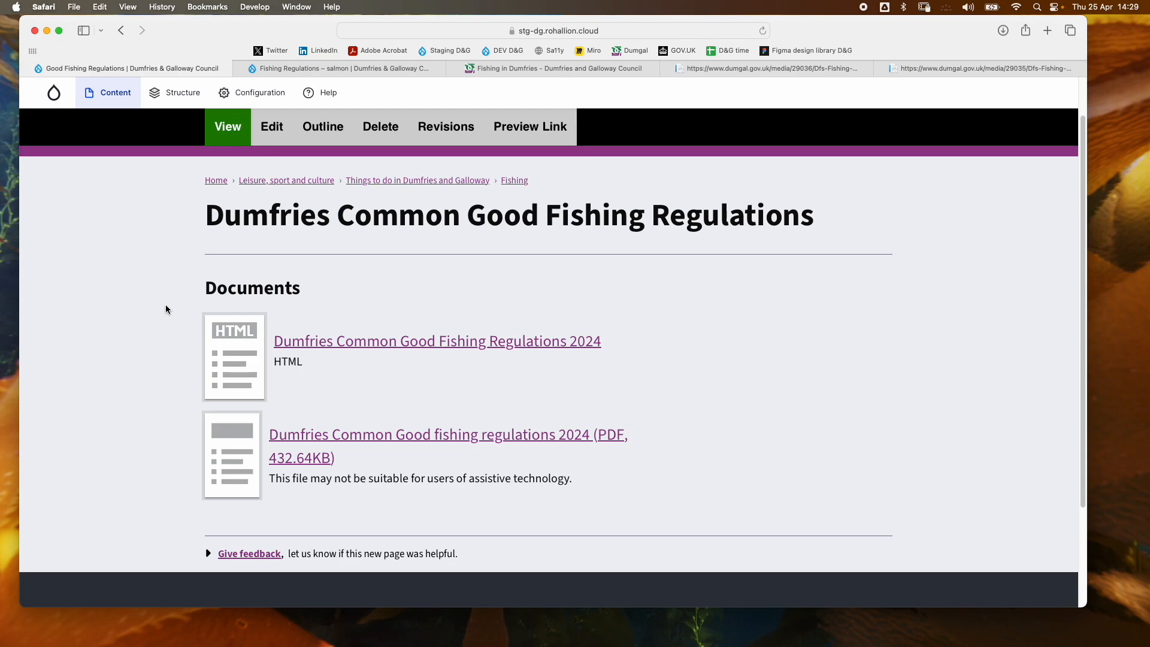
left_click_drag(300, 363, 276, 365)
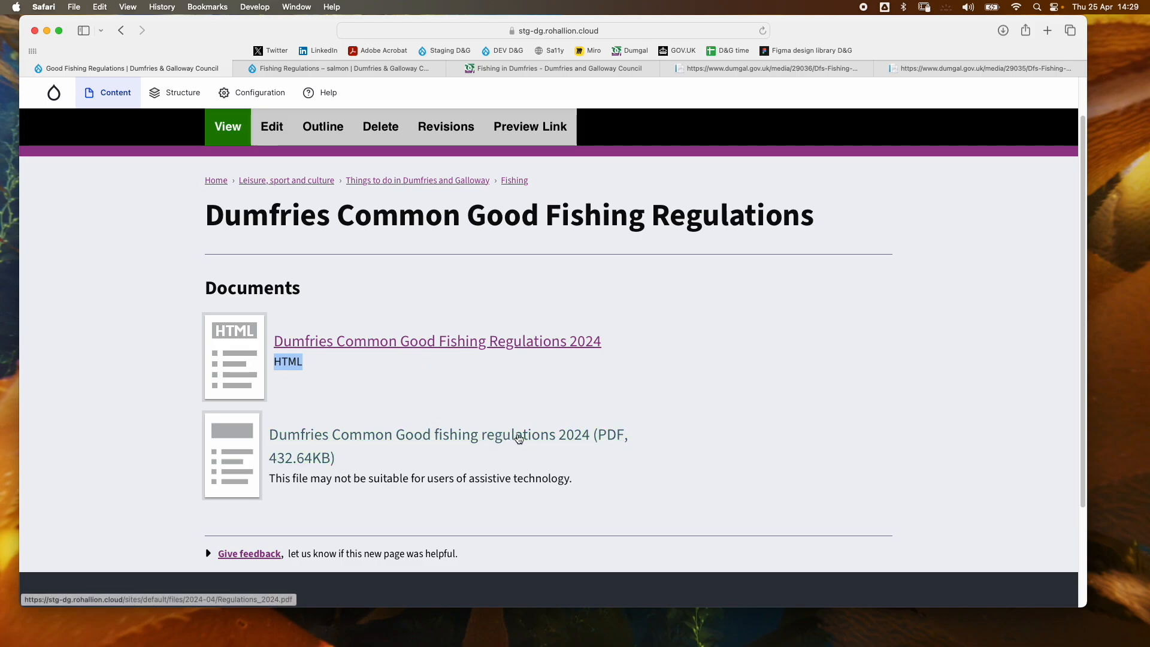
left_click(319, 342)
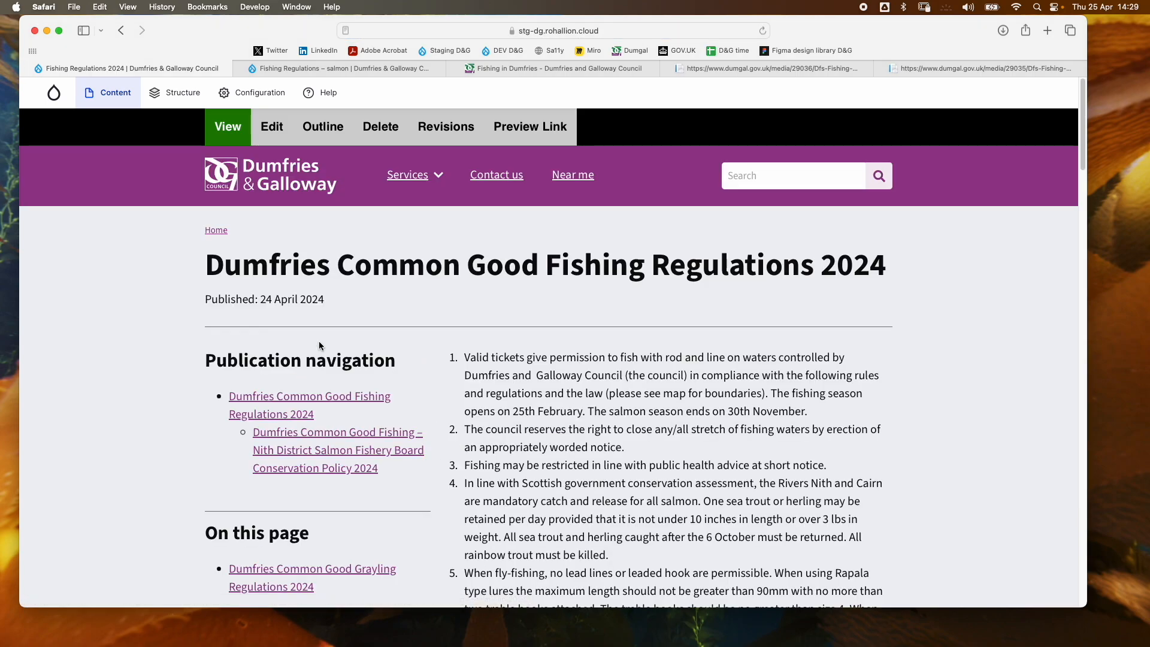
scroll(319, 342, "down", 3)
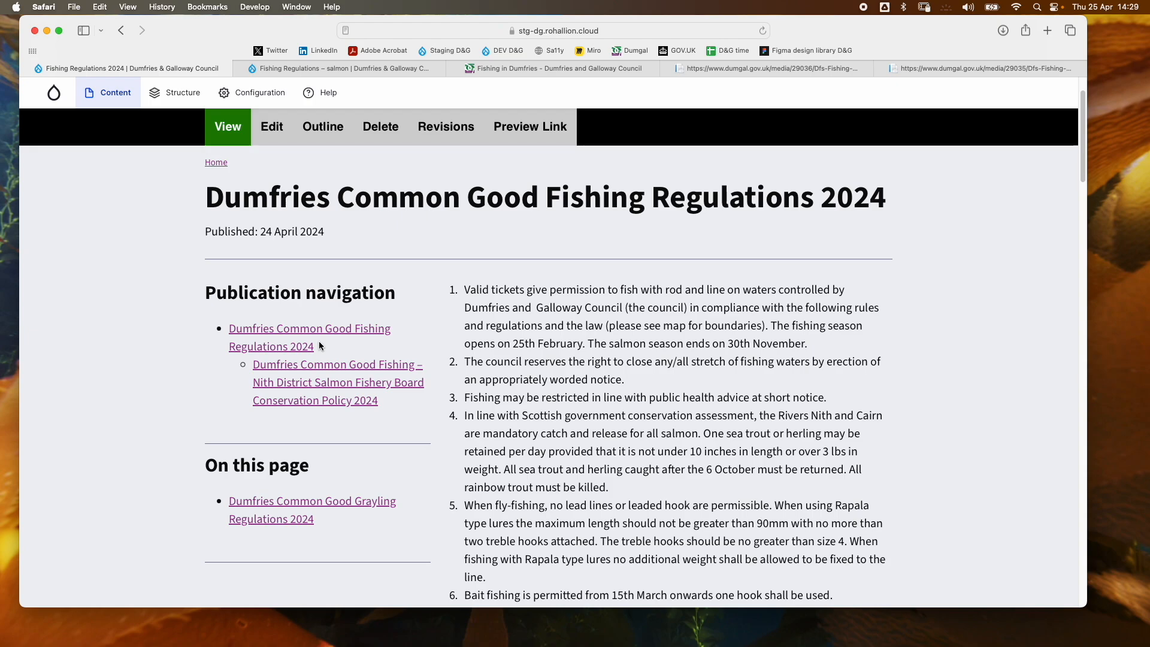
left_click(121, 30)
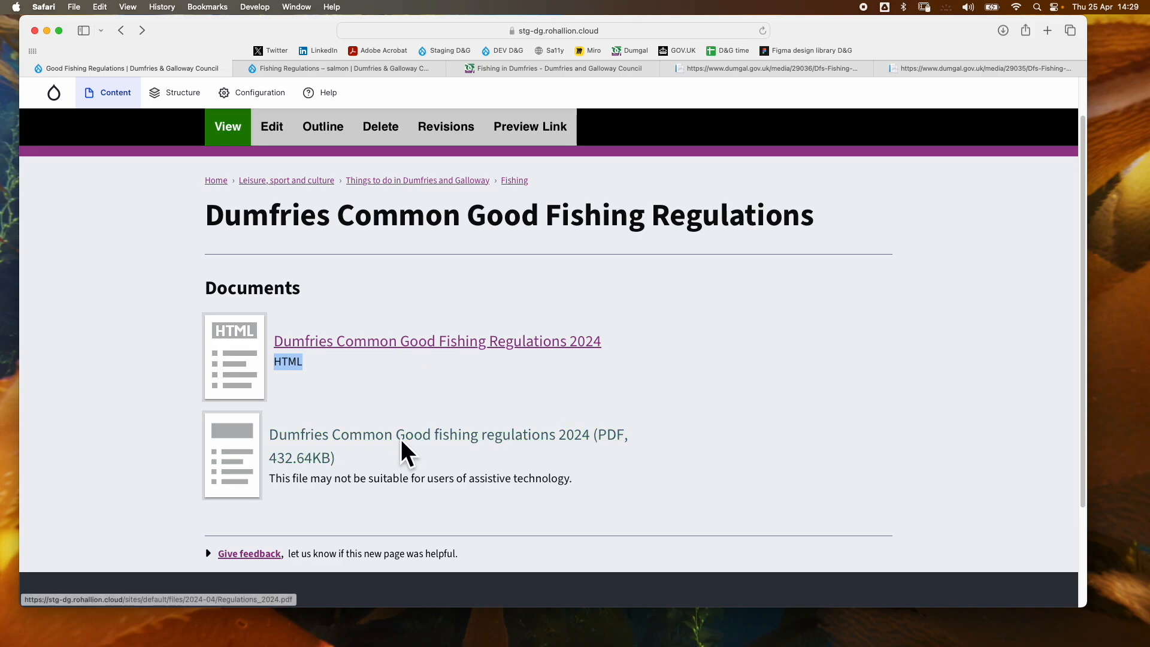
Step: Open the cover page for editing and set its Published date to 25/04/2024
left_click(274, 132)
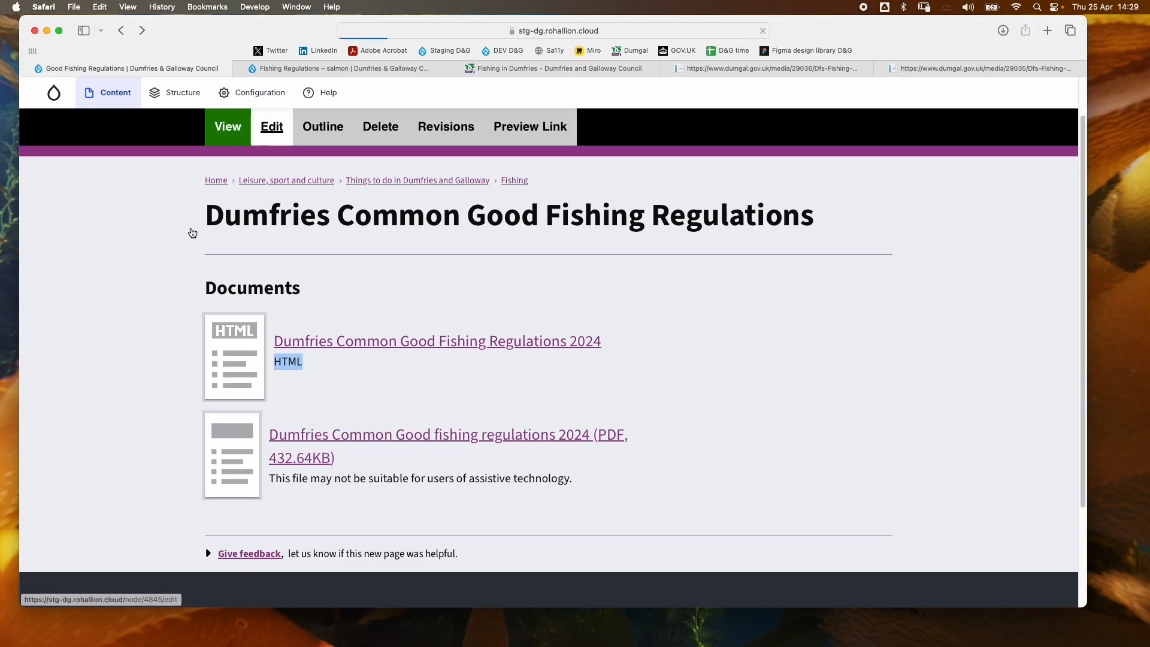
scroll(384, 260, "down", 1)
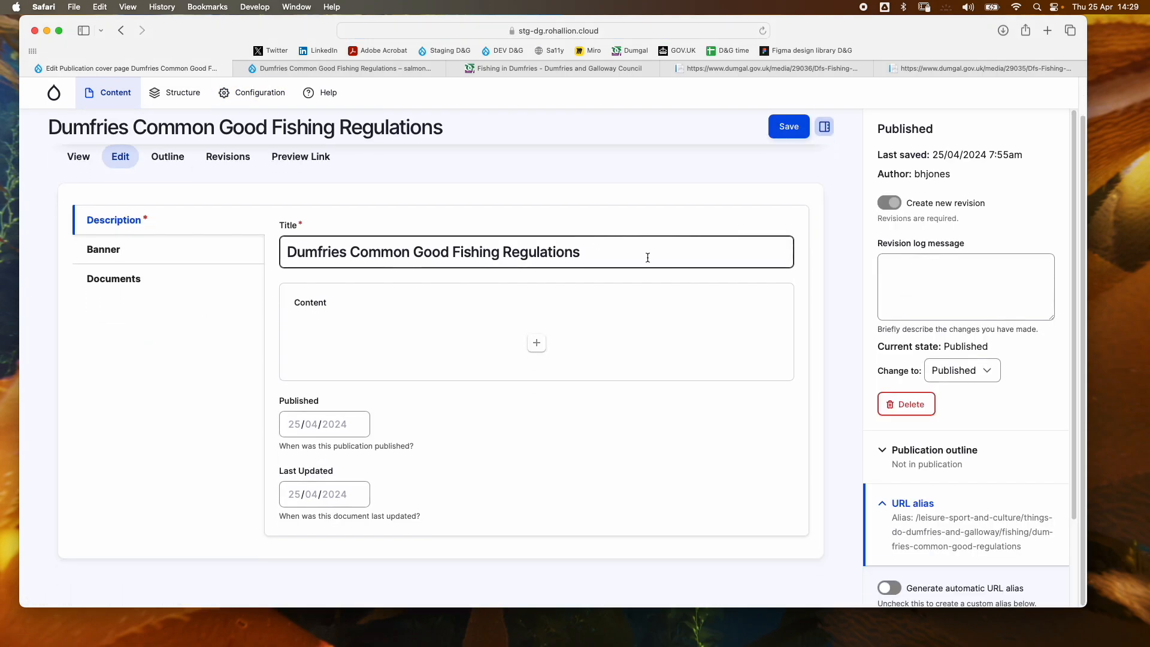
triple_click(449, 239)
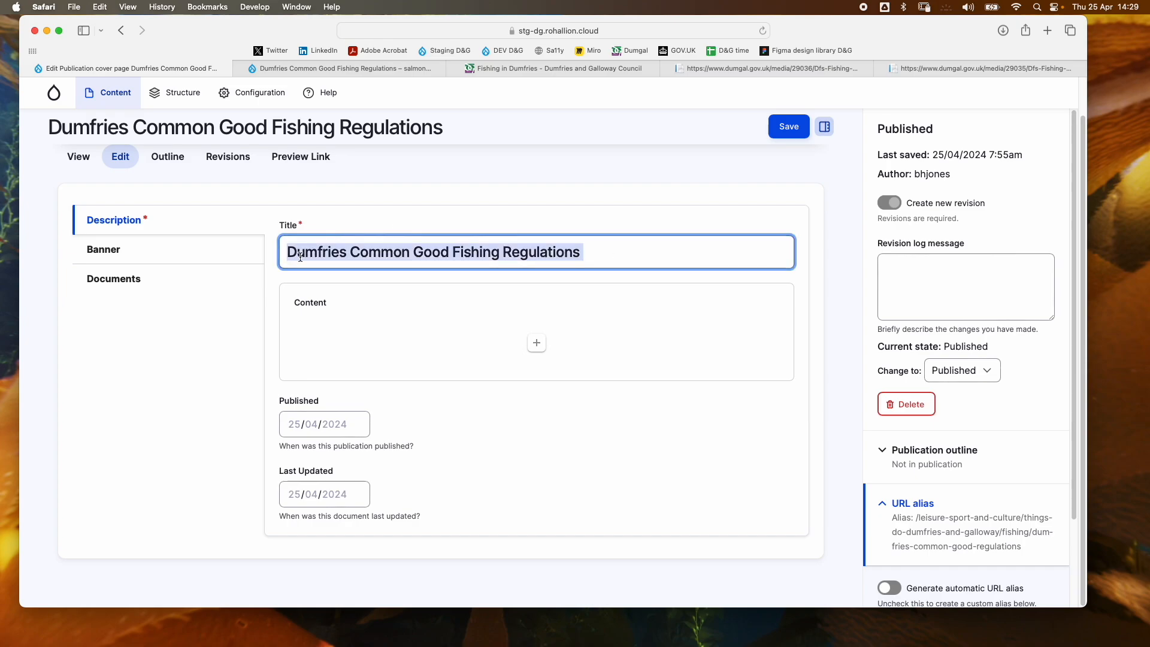
left_click(296, 428)
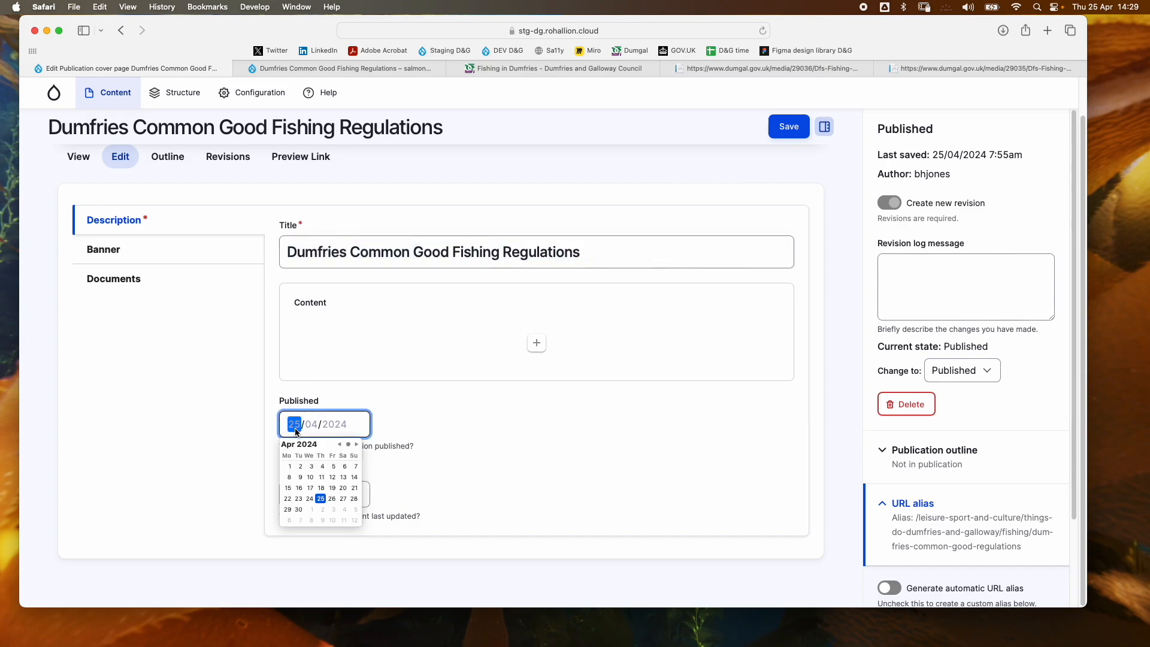
left_click(320, 498)
left_click(191, 432)
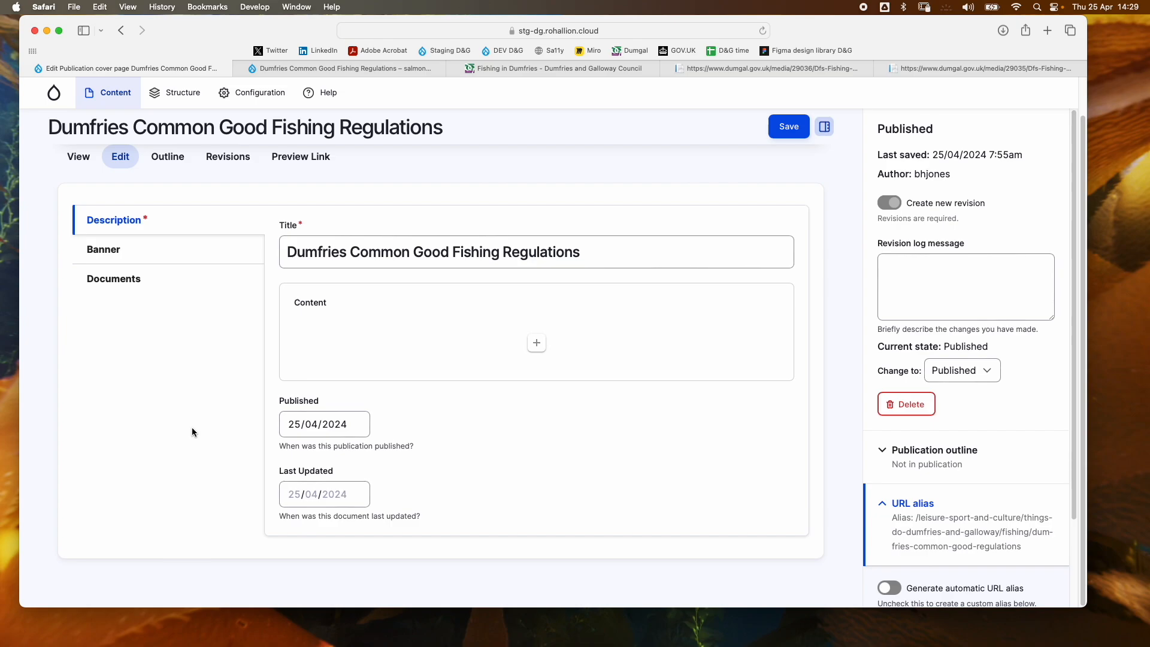
Step: Review the cover page's Banner settings and the Documents settings, including the attached PDF and the Publication references
left_click(120, 249)
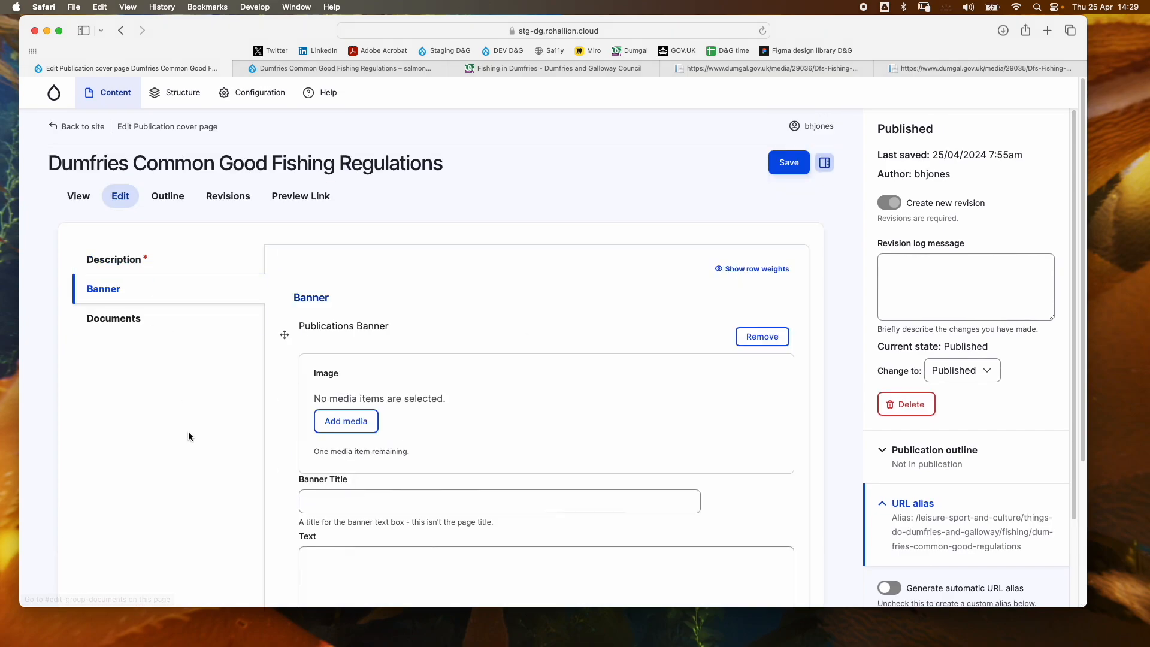
scroll(188, 431, "down", 3)
scroll(188, 431, "up", 3)
left_click(122, 316)
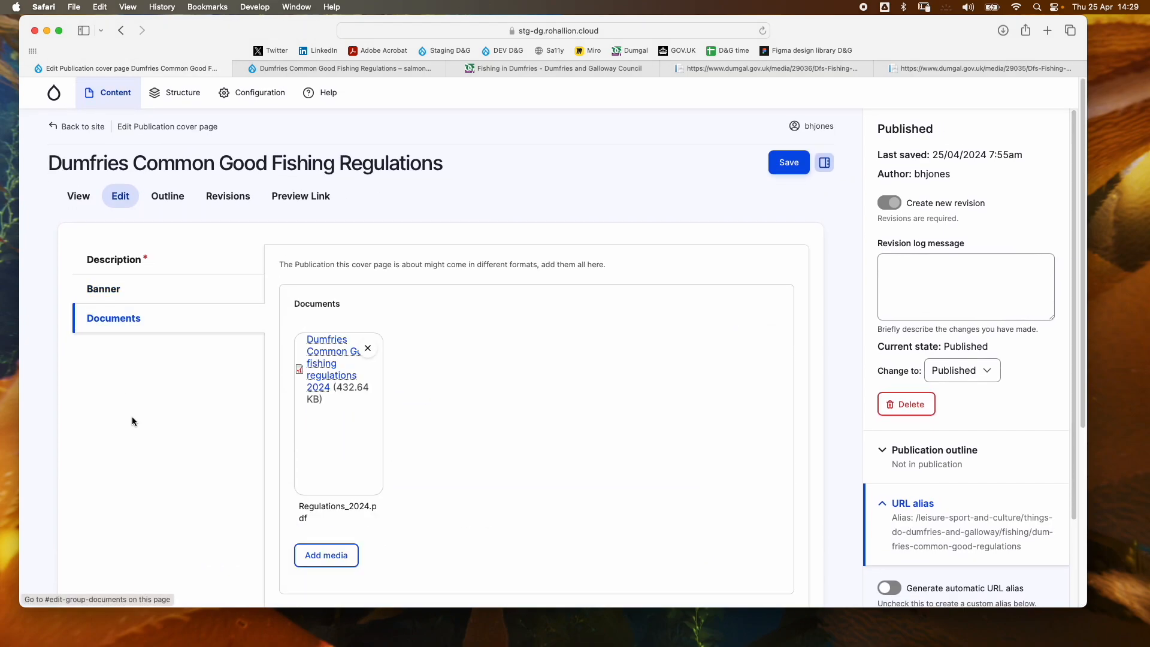
scroll(132, 416, "down", 5)
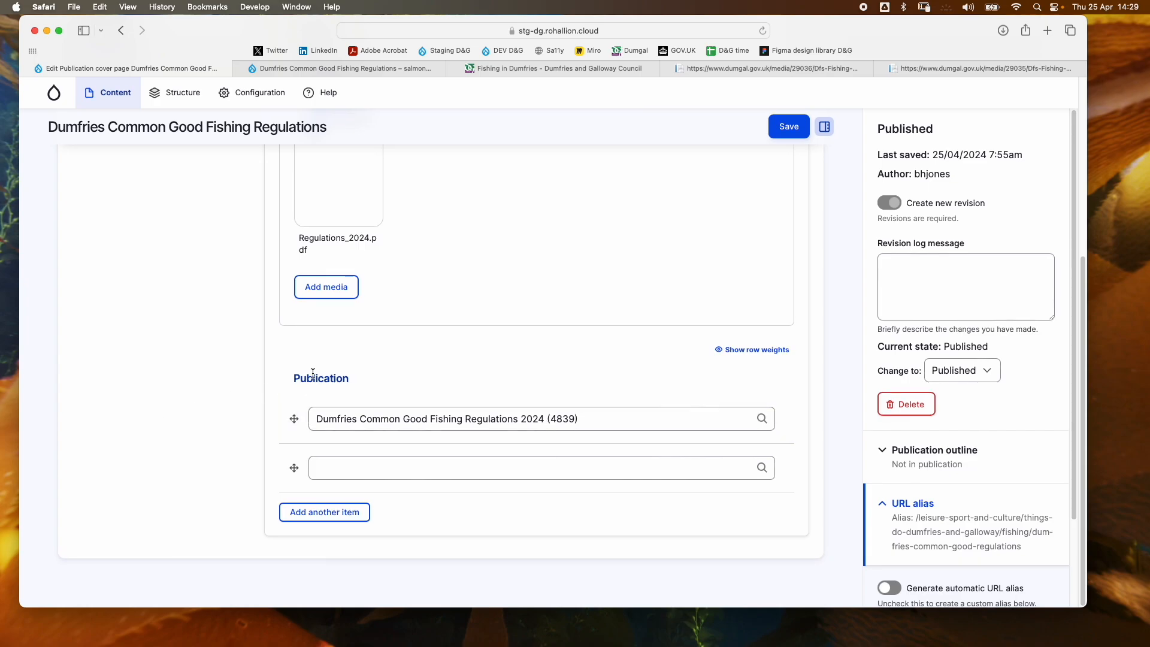
Step: Try to save the cover page with "dumf" as a second Publication reference, and return to the published cover page
left_click(322, 469)
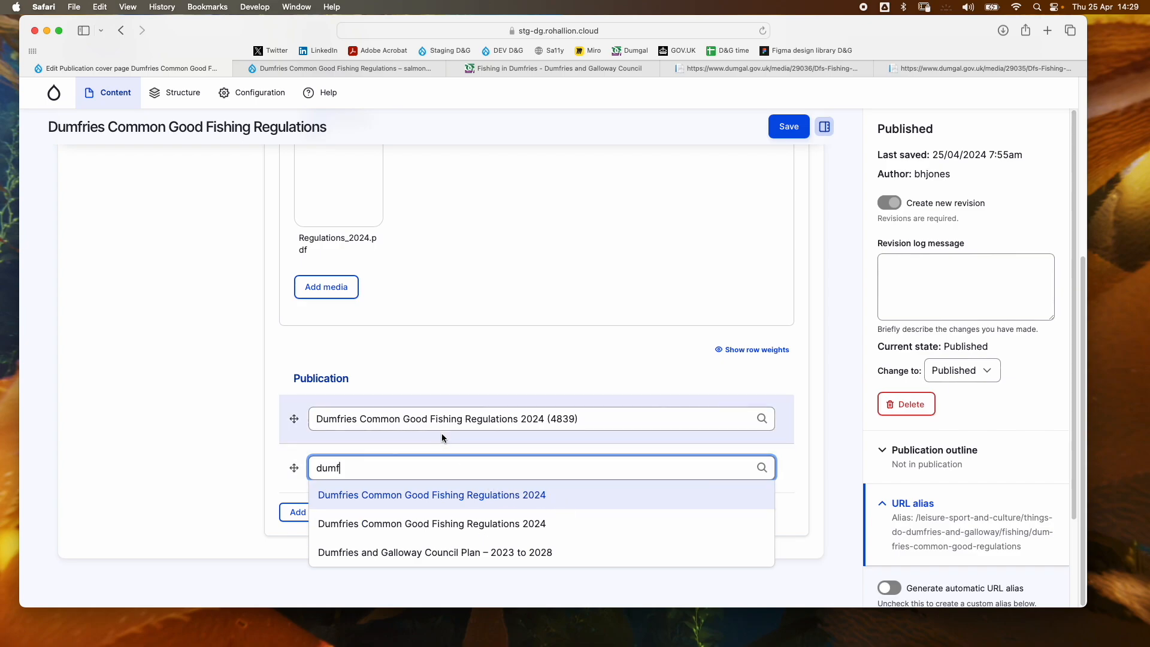
left_click(490, 419)
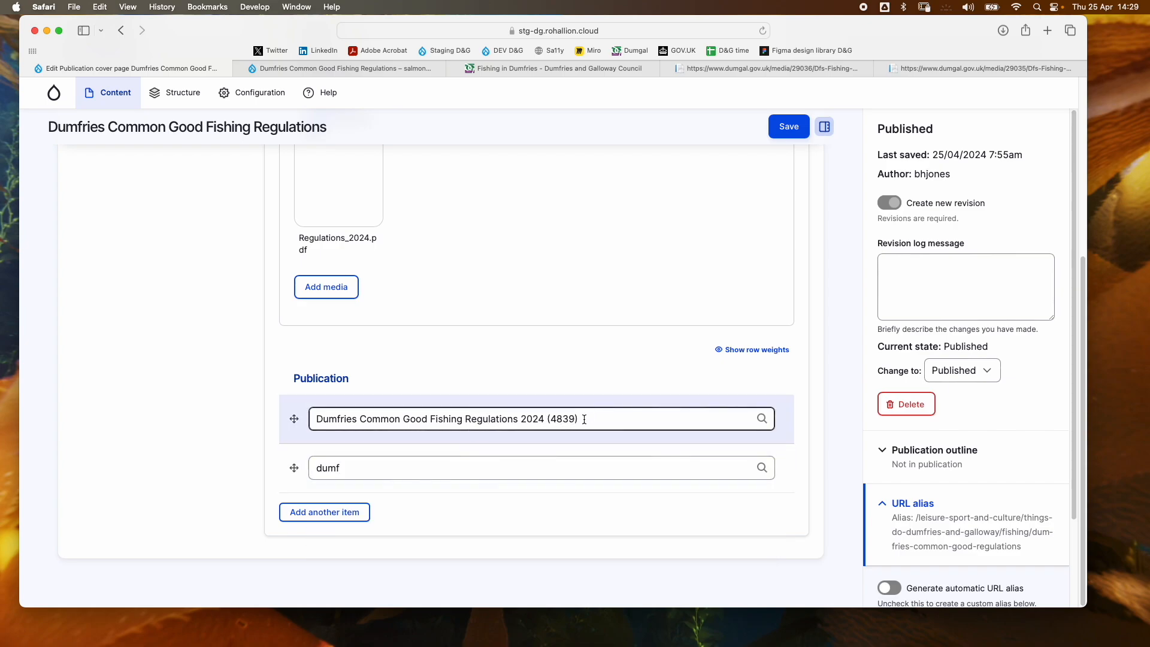
scroll(583, 419, "up", 5)
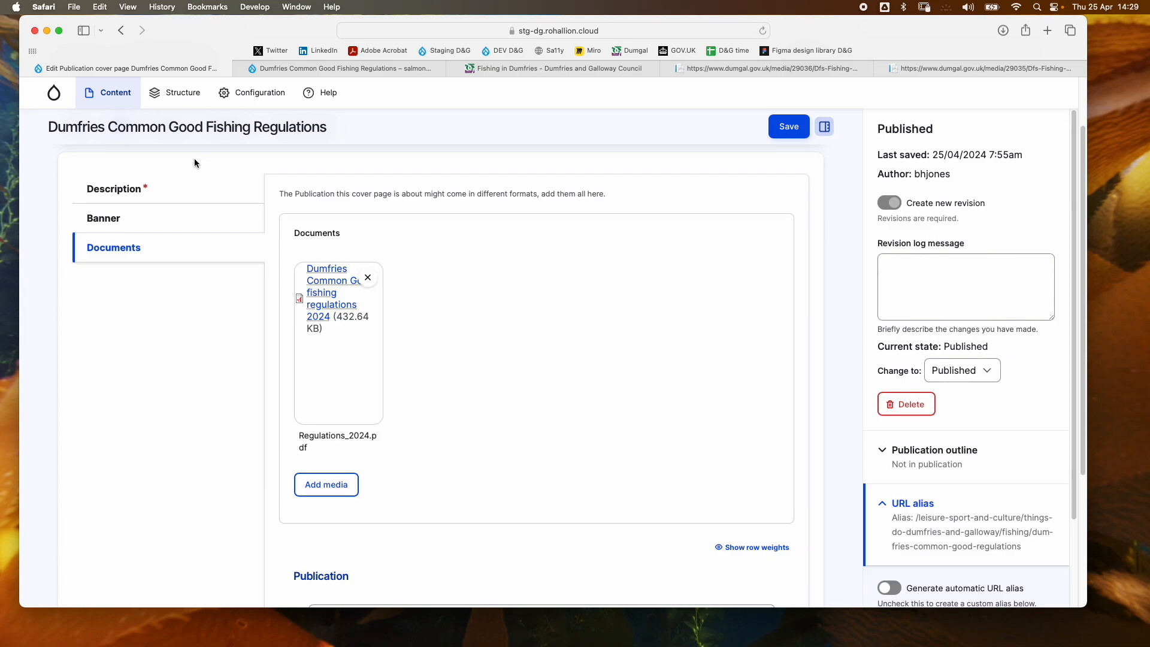
left_click(796, 133)
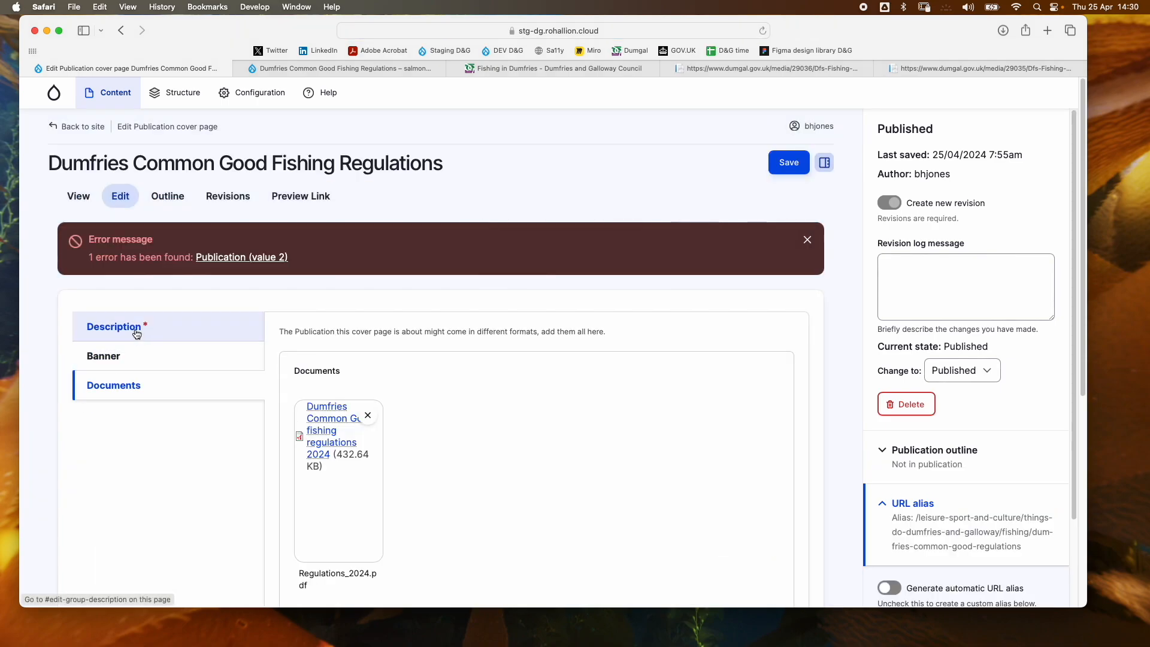
left_click(79, 200)
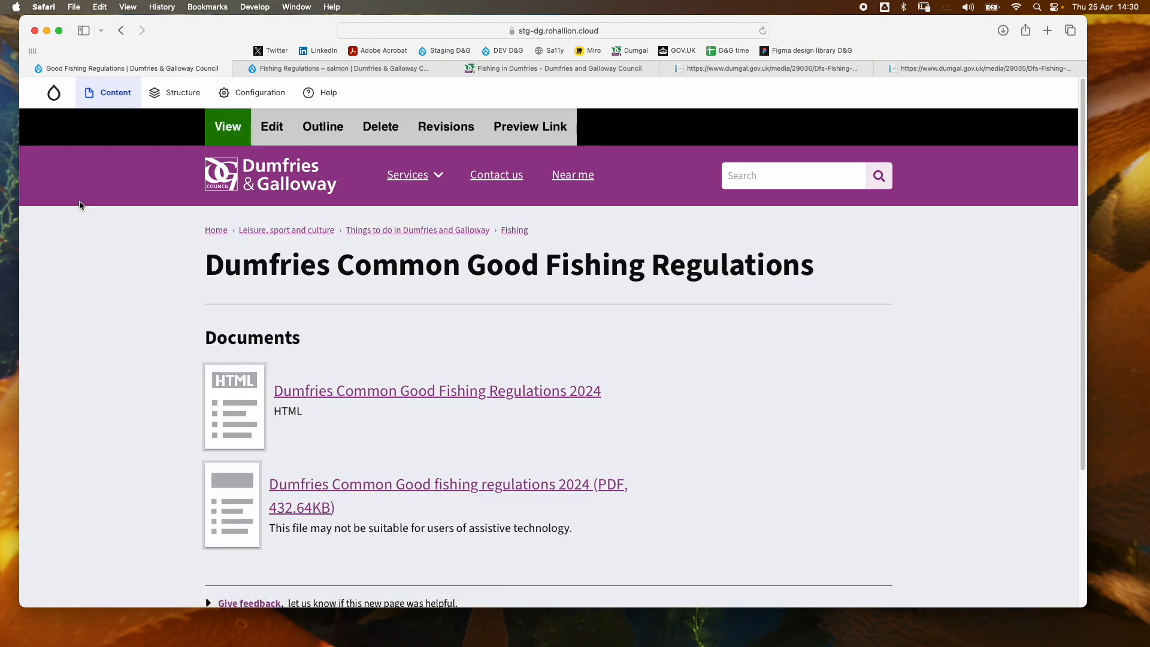
Step: Examine the cover page and its breadcrumb, then open the parent Fishing guide at Fishing regulations and restrictions
scroll(176, 293, "down", 3)
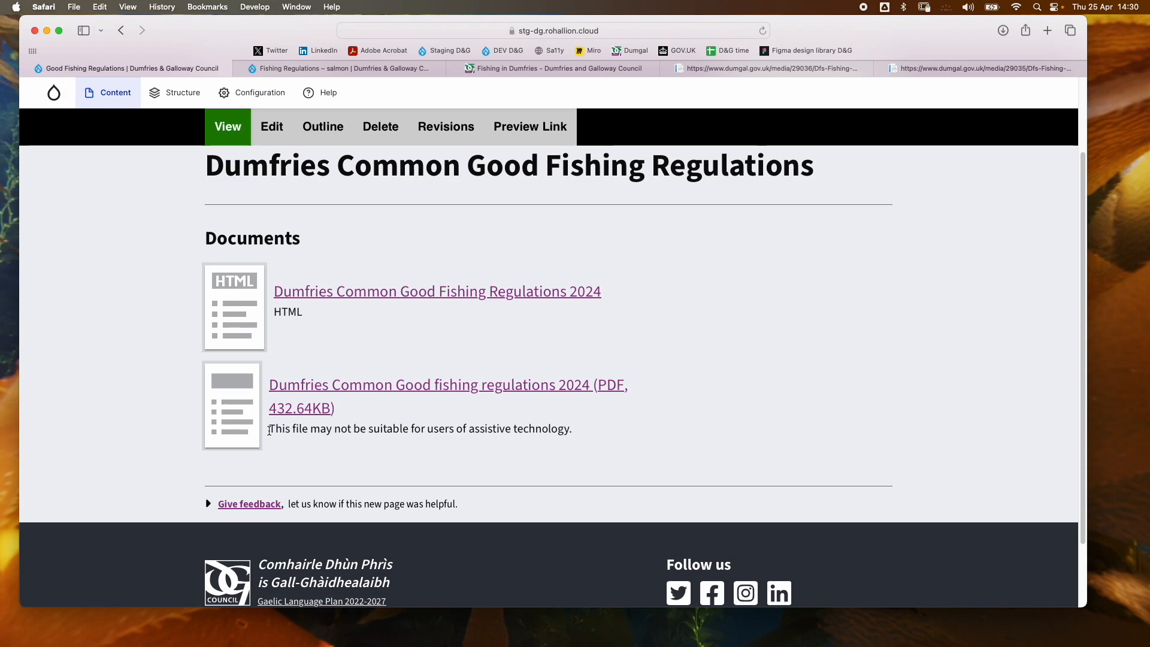
scroll(269, 430, "up", 3)
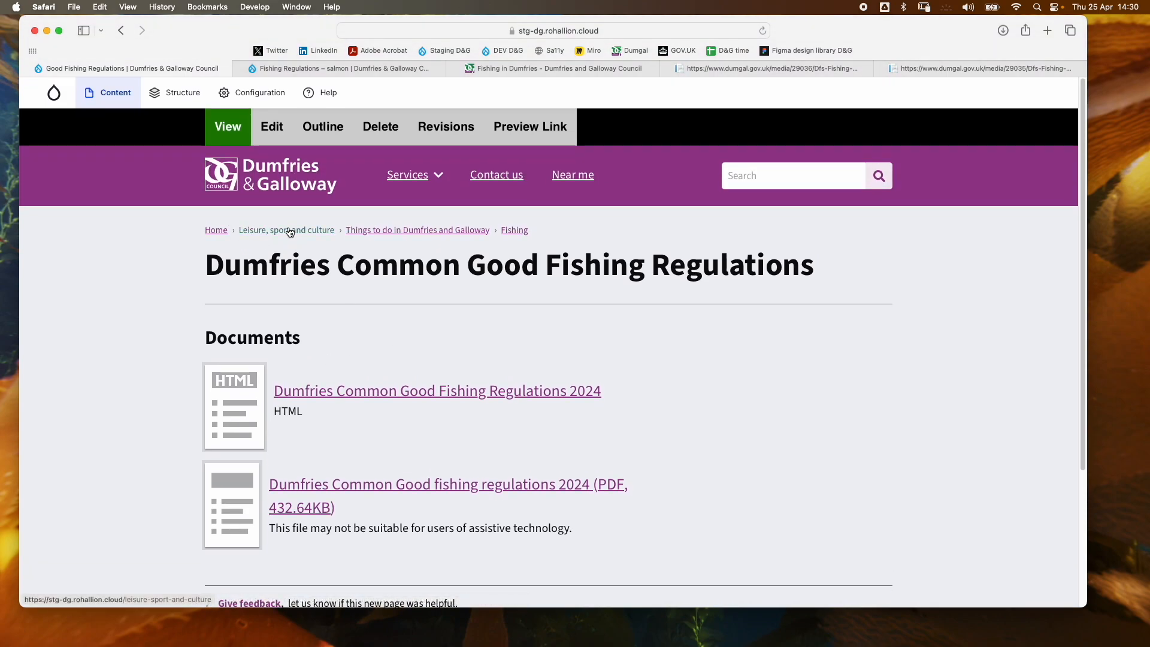
left_click(522, 232)
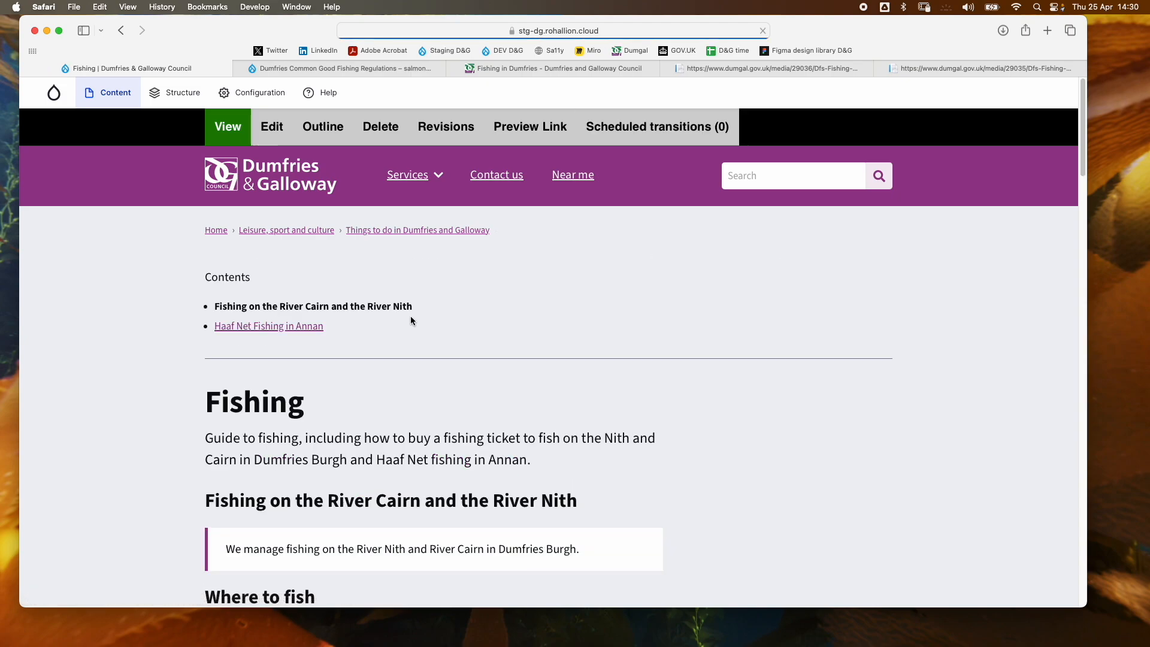
scroll(411, 317, "down", 5)
scroll(411, 317, "down", 15)
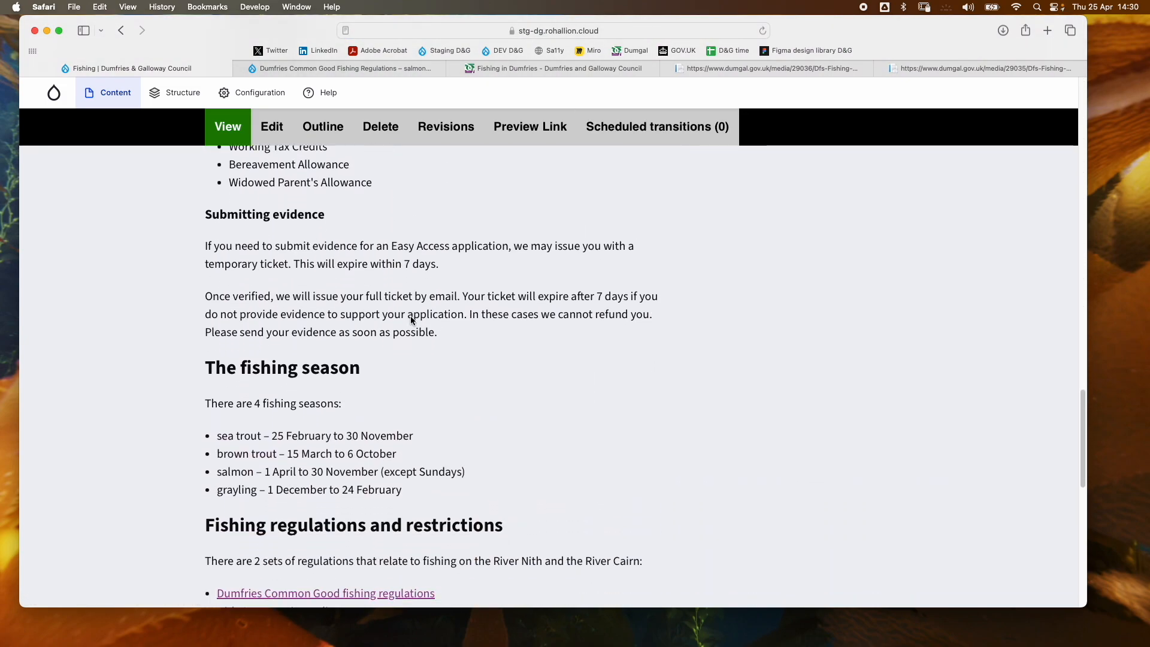
scroll(411, 317, "down", 4)
scroll(411, 317, "up", 1)
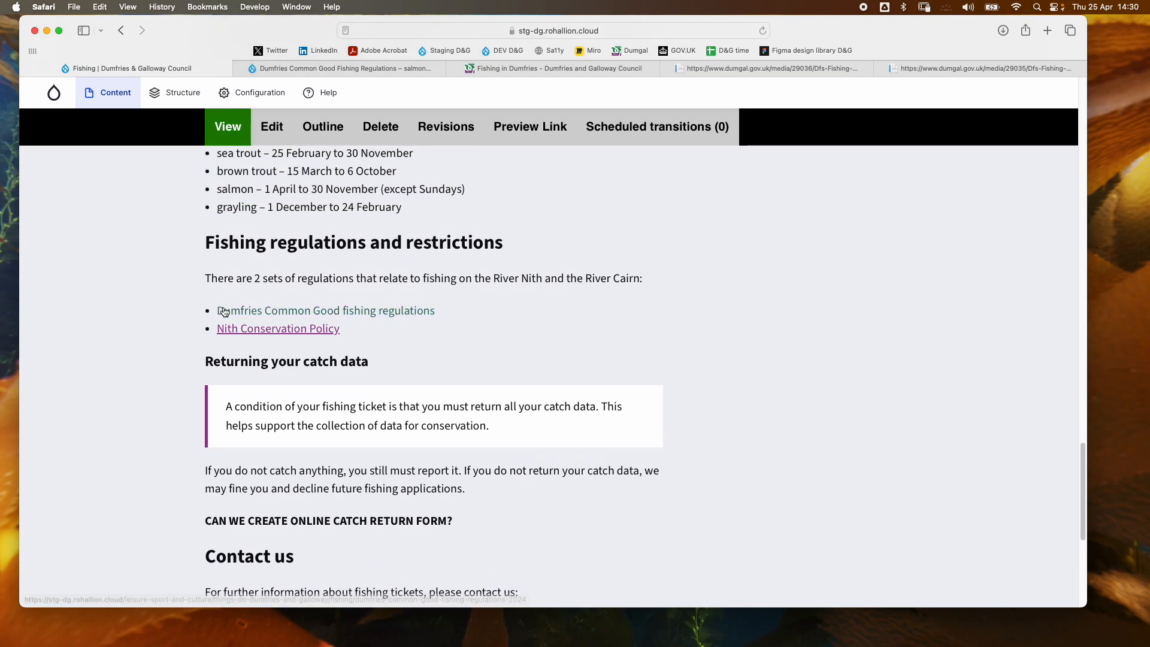
Step: Compare the guide's regulation links with the document links on the council's existing Fishing in Dumfries page
left_click(525, 68)
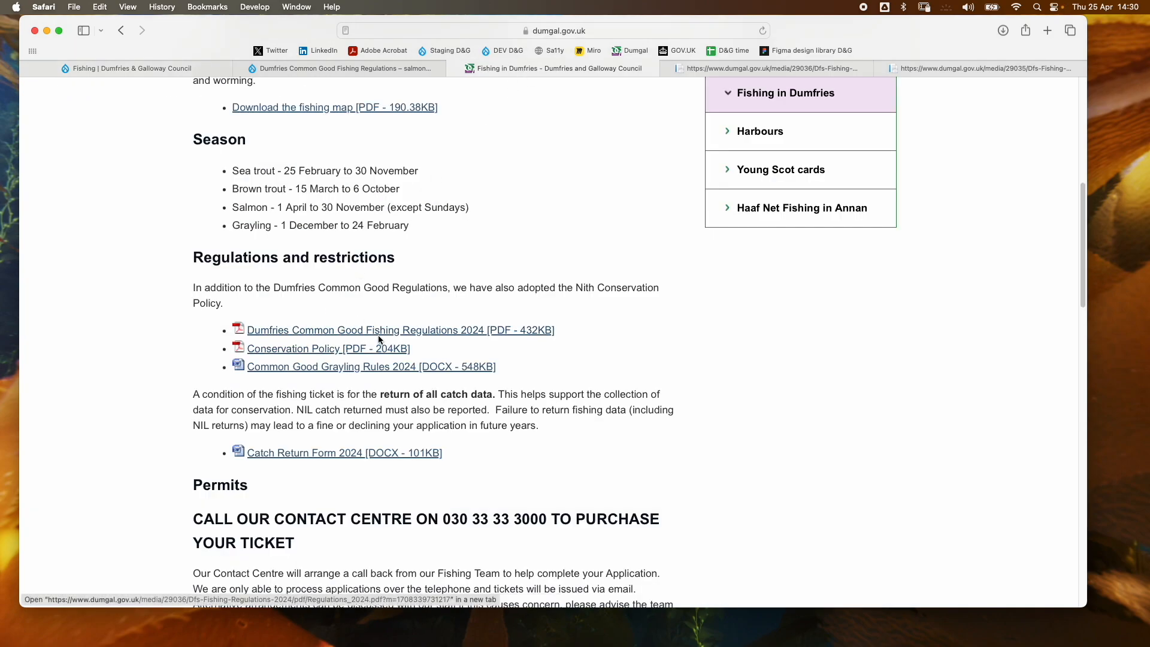
left_click(295, 68)
left_click(176, 63)
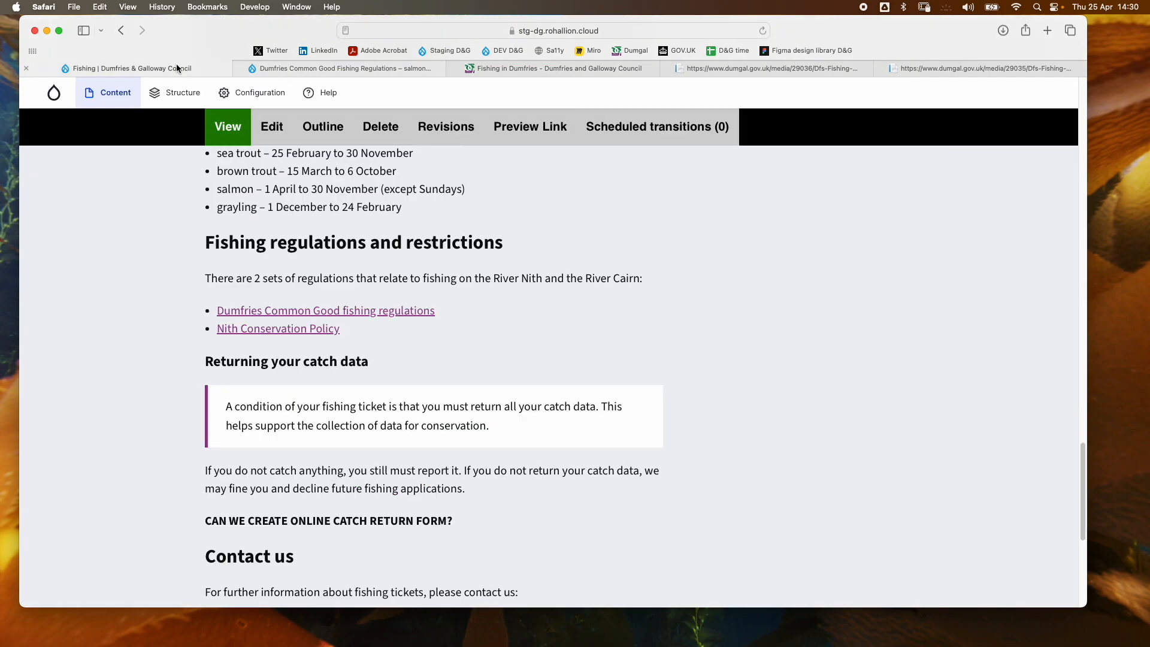
Step: Check the Dumfries Common Good fishing regulations link by opening its publication and returning to the Fishing guide
scroll(170, 347, "down", 1)
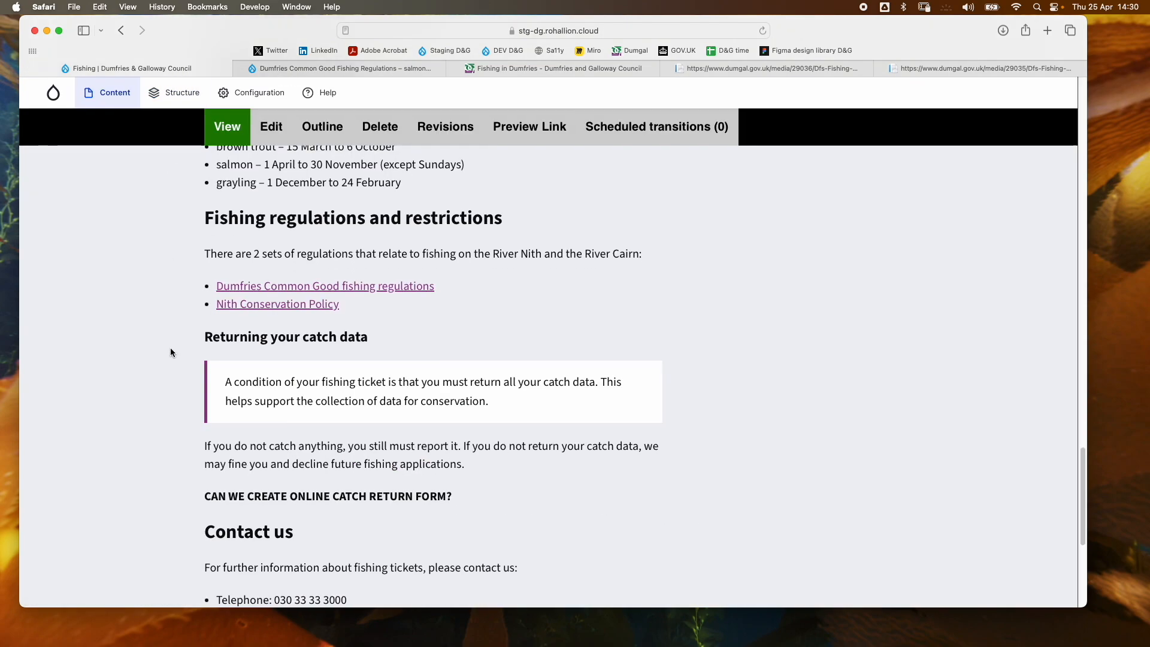
left_click(327, 289)
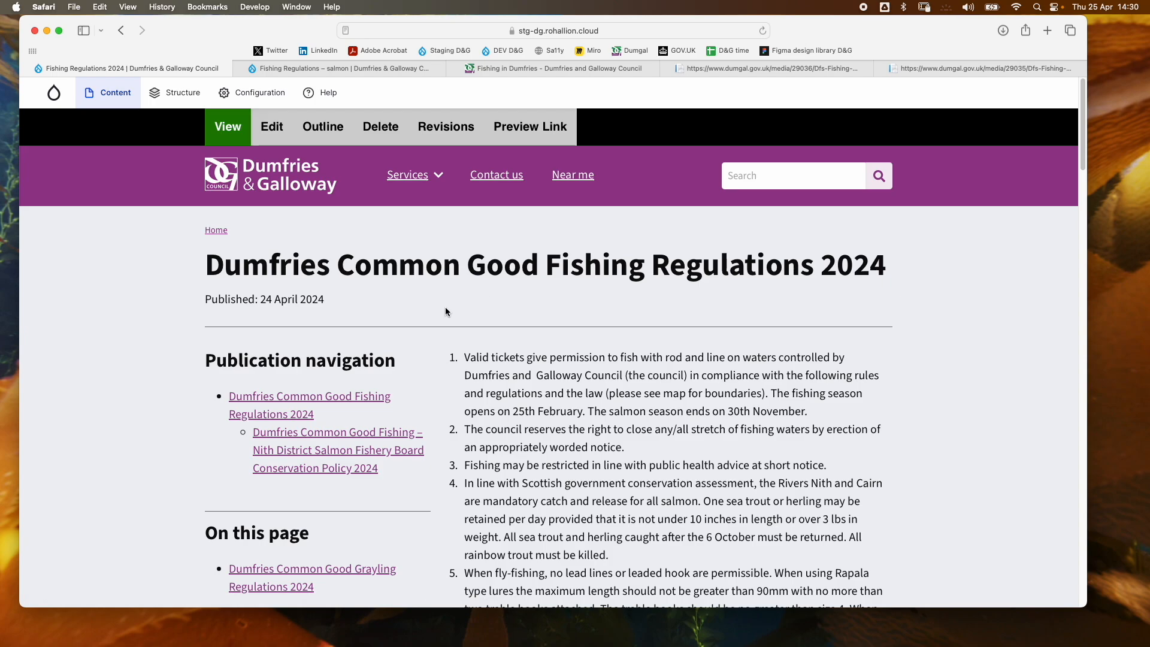
left_click(119, 34)
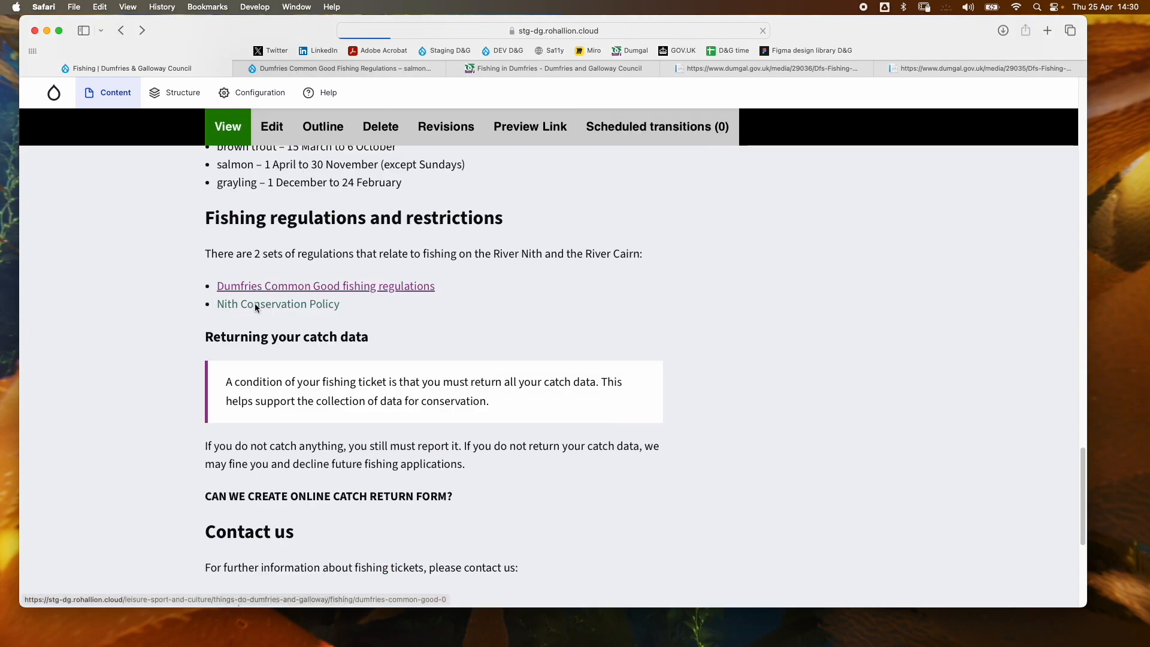
Step: Check the Nith Conservation Policy link by opening its publication page and returning to the Fishing guide
left_click(256, 305)
scroll(284, 423, "down", 1)
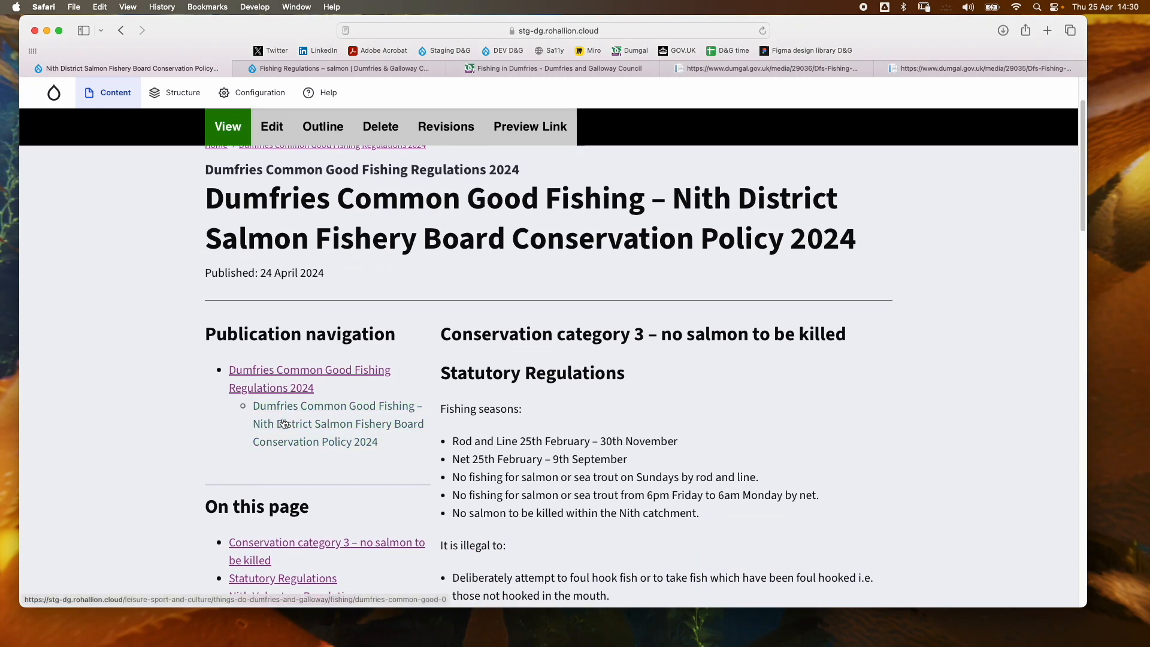
scroll(131, 182, "up", 3)
left_click(122, 31)
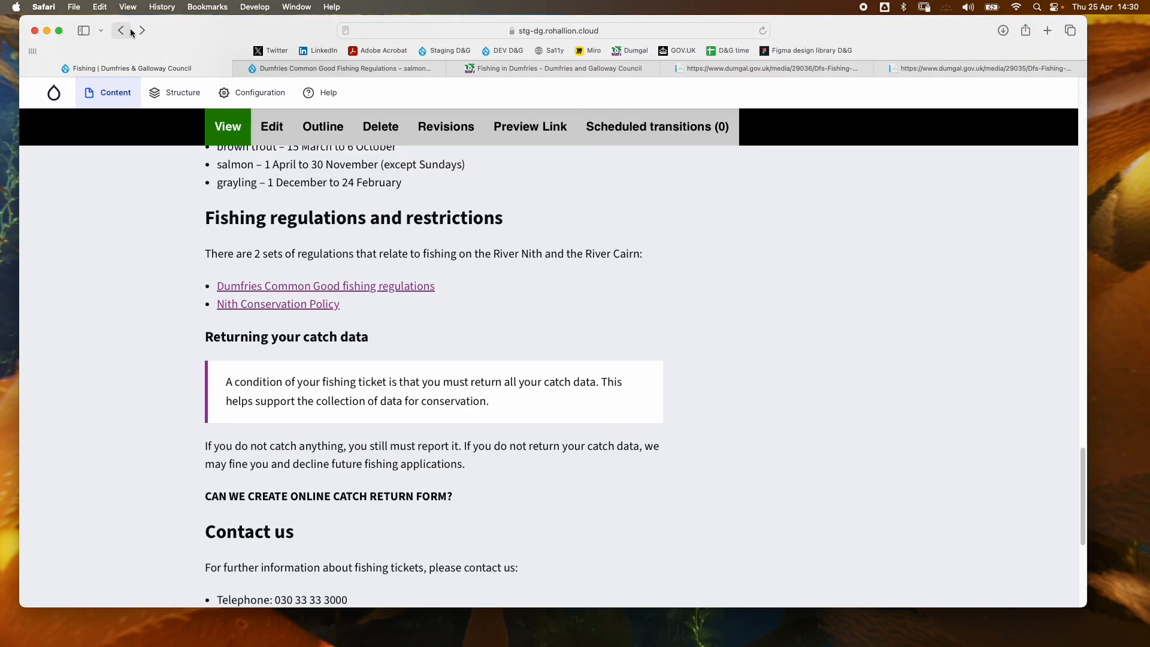
Step: Examine the Fishing guide's breadcrumb and contents list, then open the Dumfries Common Good fishing regulations linked from it
scroll(181, 266, "up", 7)
scroll(180, 268, "up", 8)
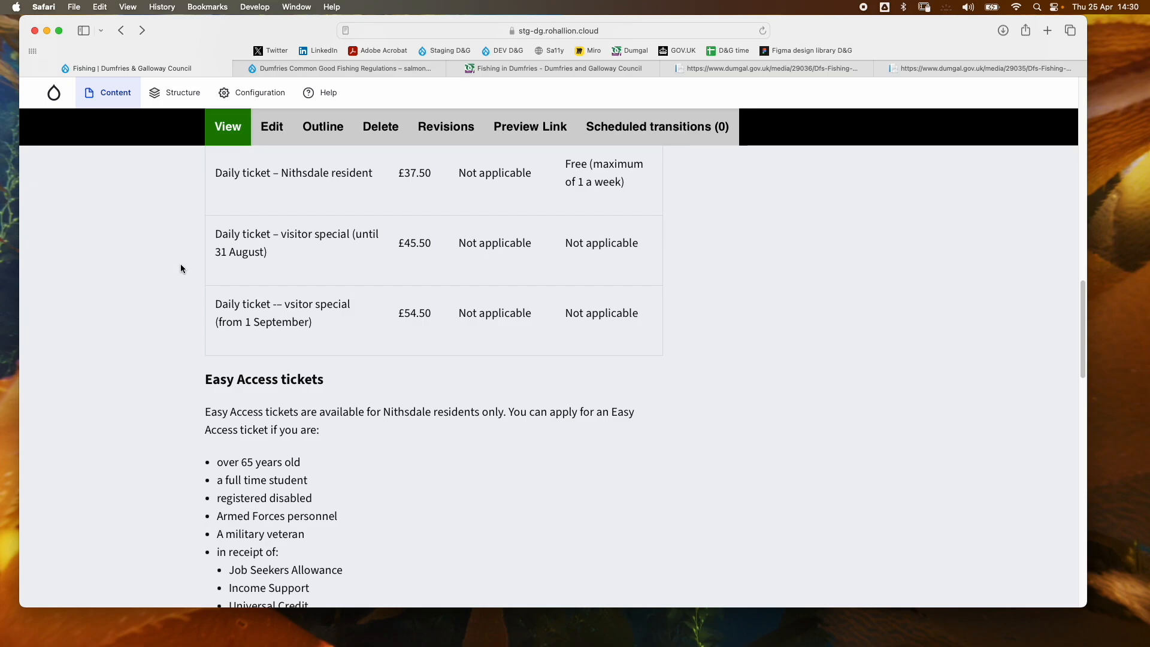
scroll(181, 268, "up", 18)
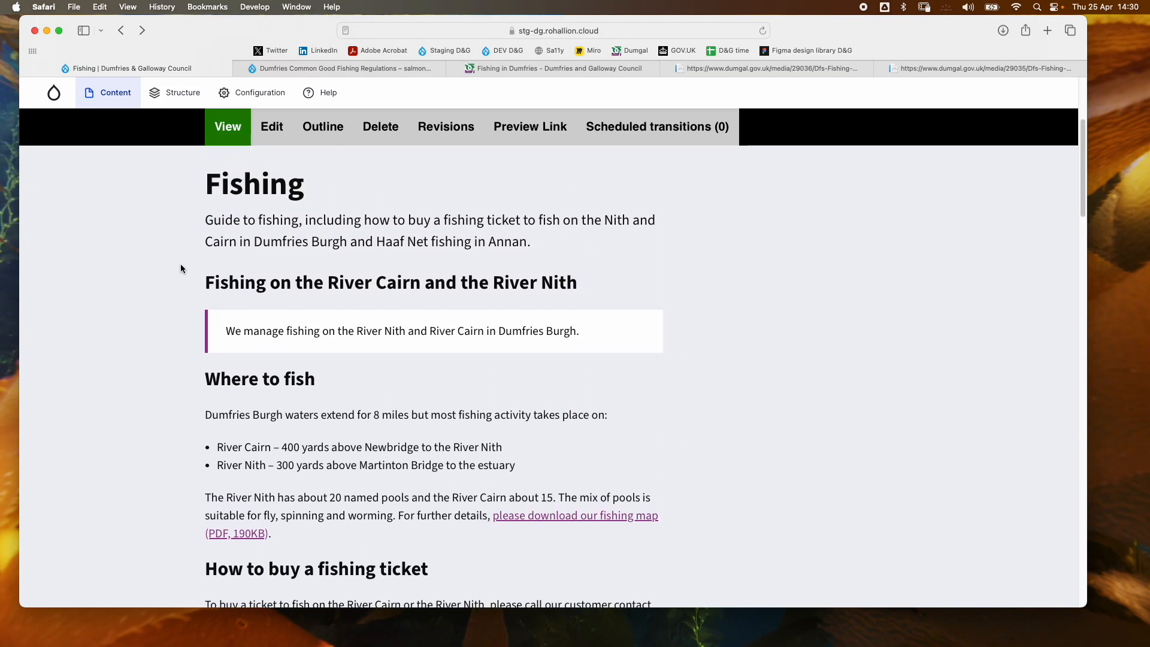
scroll(181, 268, "up", 2)
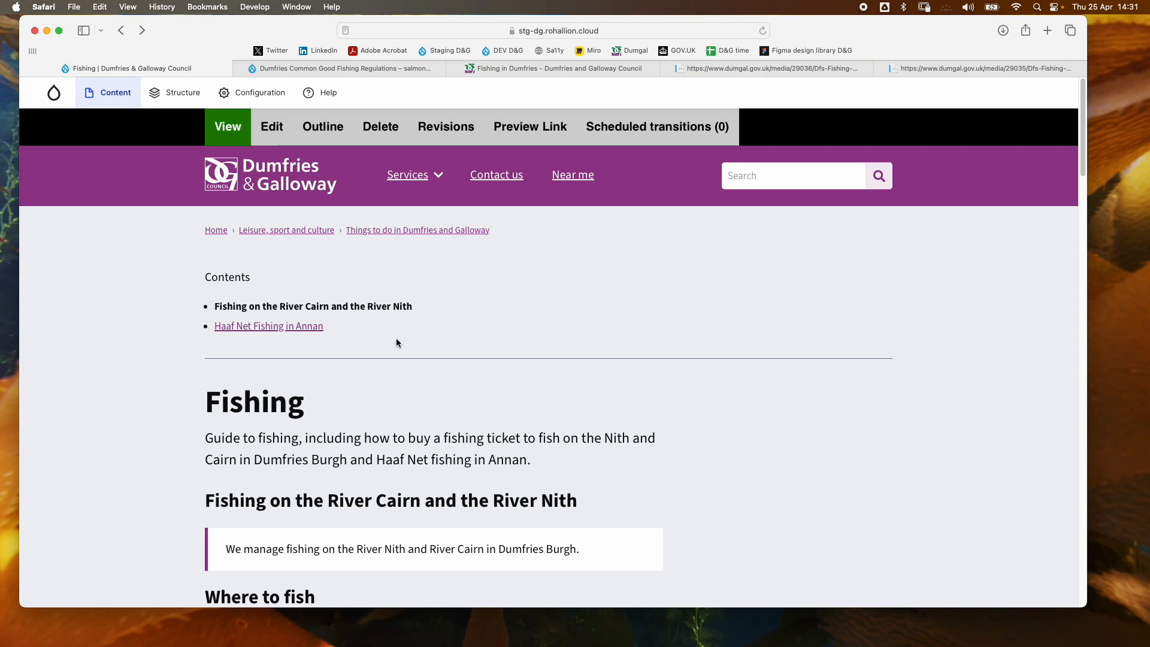
scroll(262, 458, "down", 15)
scroll(261, 458, "down", 7)
left_click(257, 442)
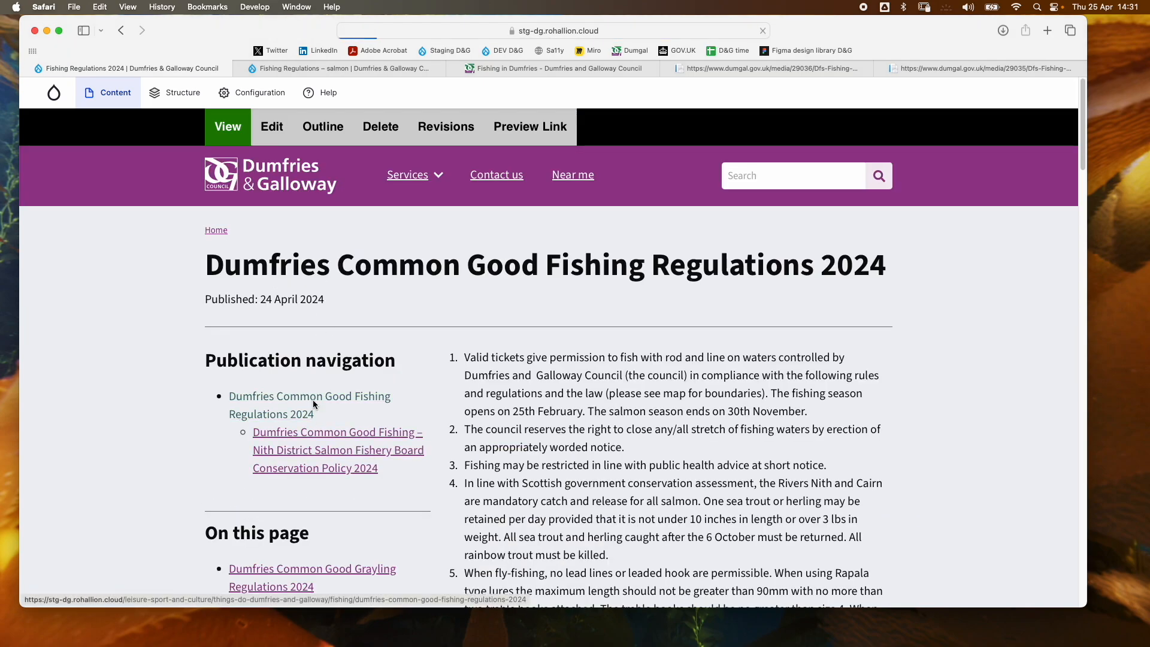
Step: Inspect the publication outline and URL alias in the regulations page's edit form, and return to the published page without saving
left_click(272, 127)
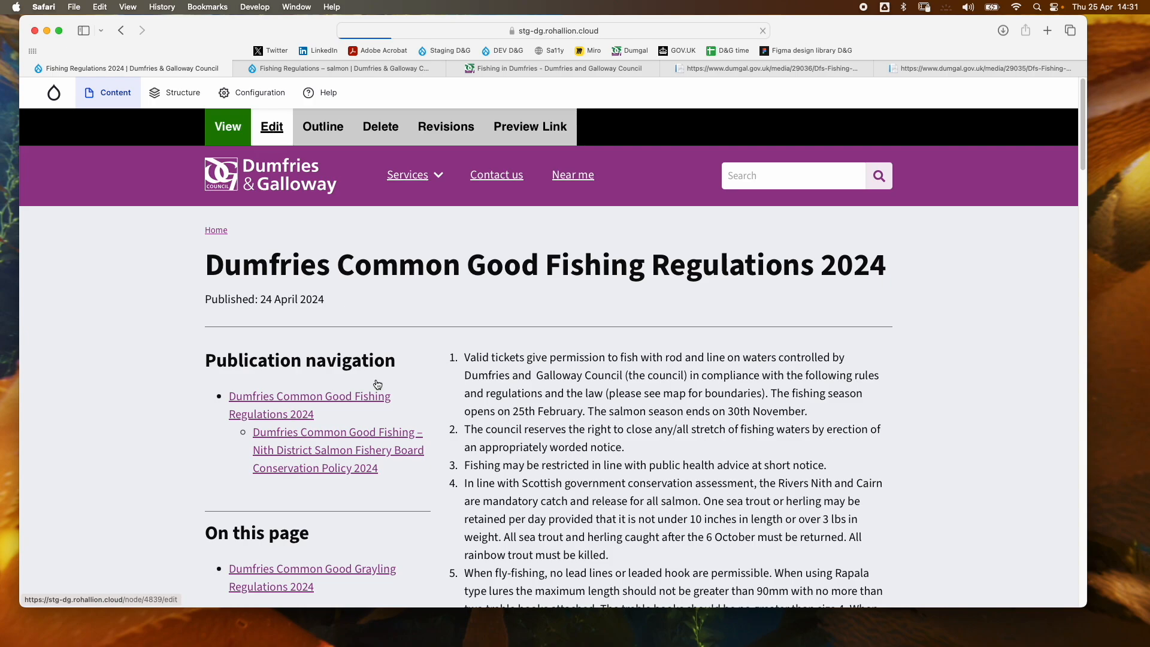
scroll(390, 430, "down", 2)
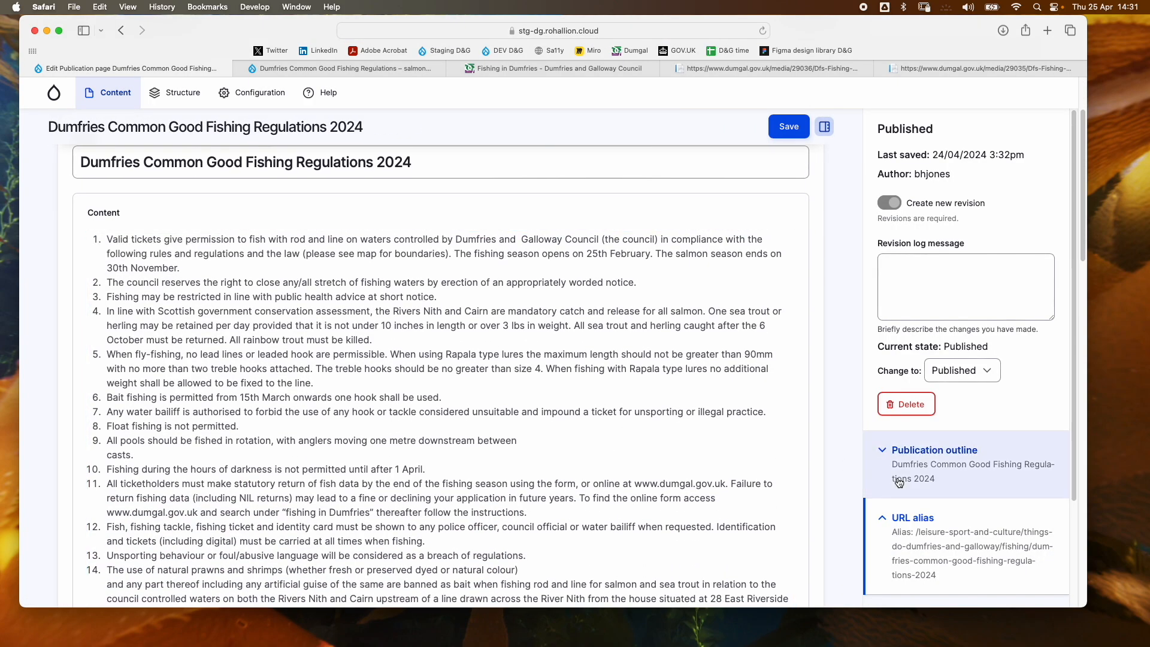
scroll(899, 482, "down", 2)
scroll(898, 482, "up", 2)
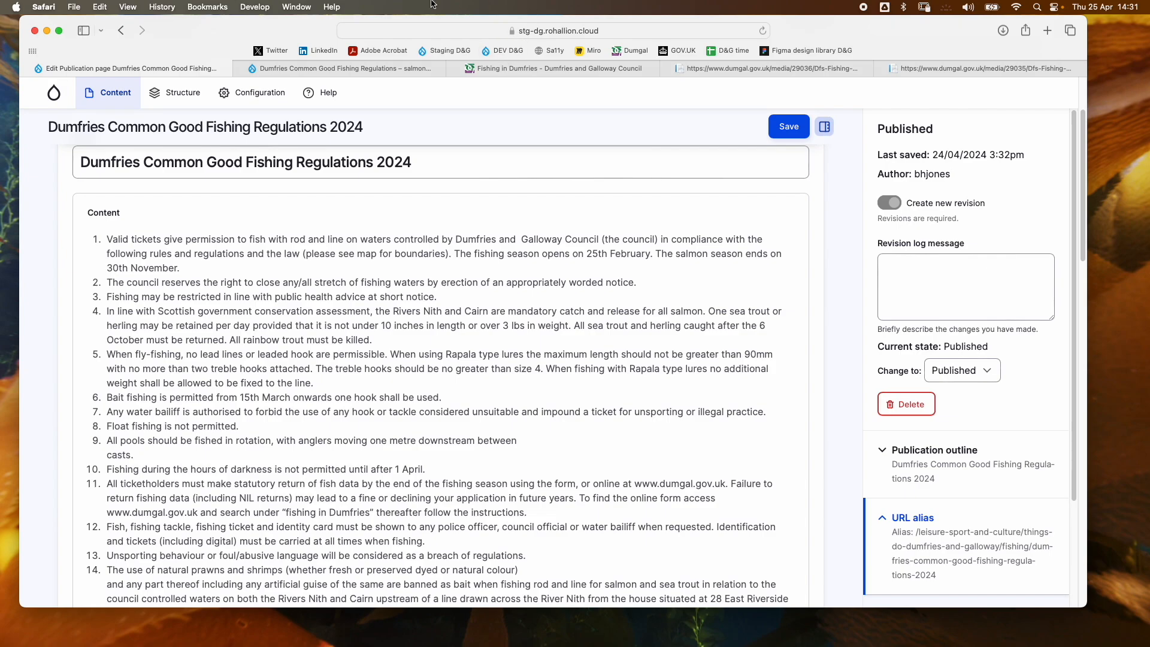
mouse_move(370, 345)
left_click(121, 30)
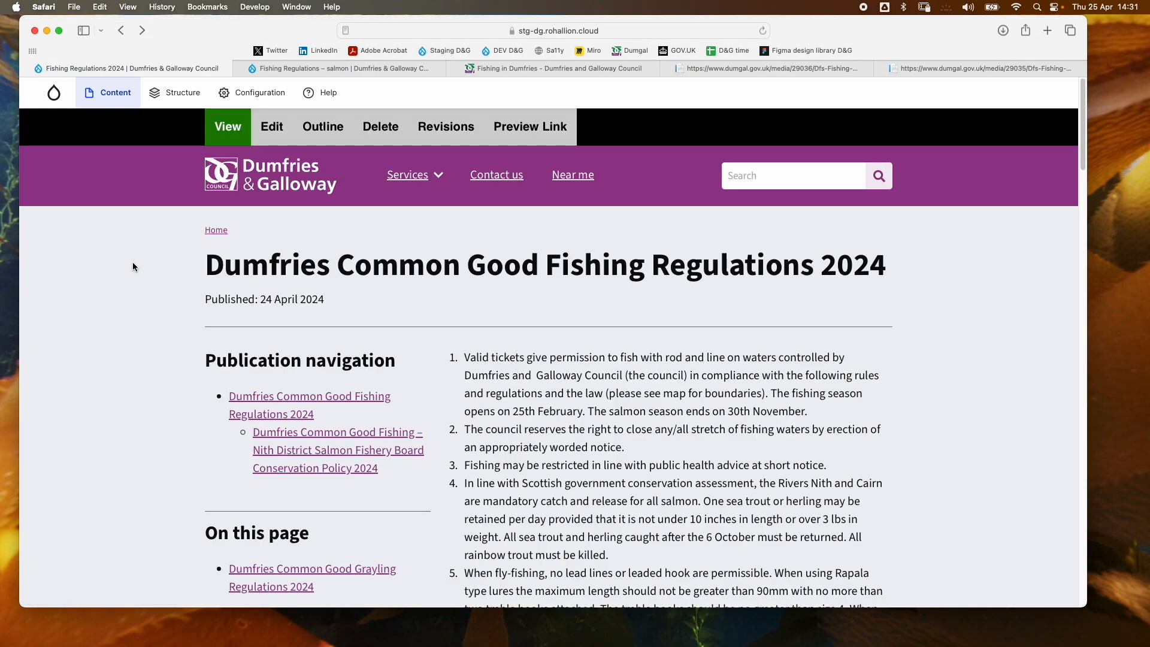